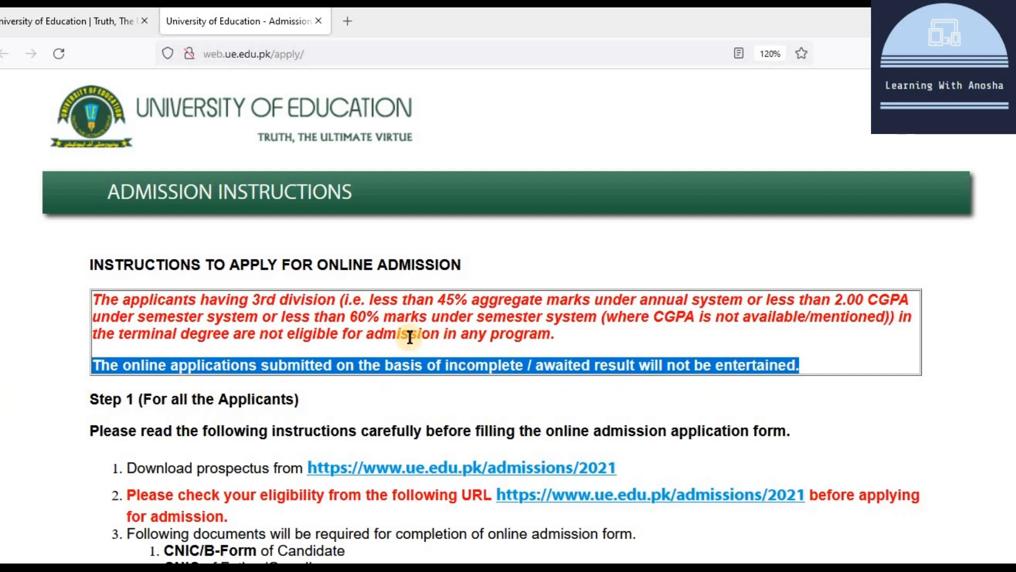
Step: Scroll to item 1 of the admission instructions and open the 'Download prospectus' link
scroll(408, 339, "down", 2)
scroll(409, 339, "down", 4)
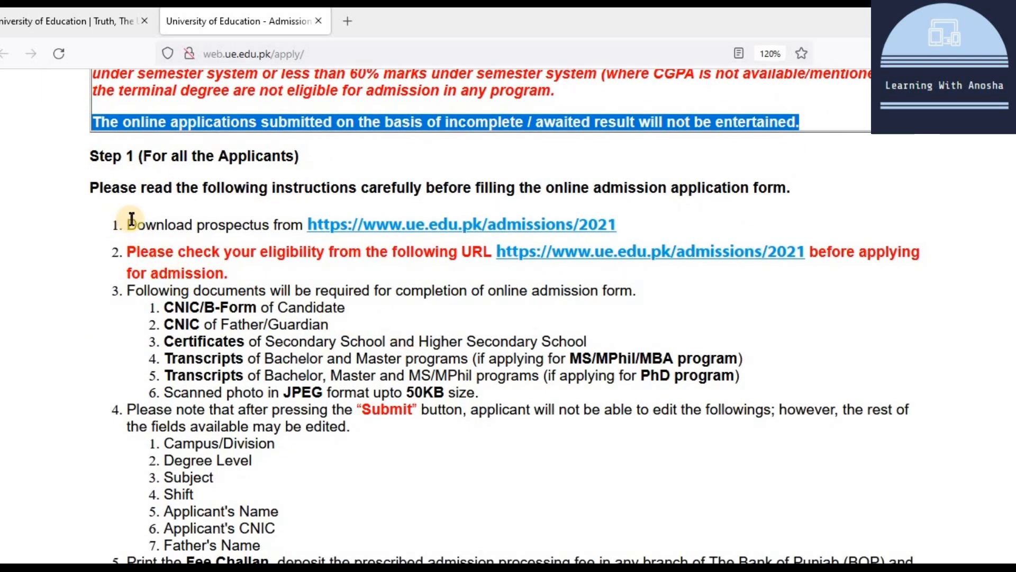
left_click_drag(130, 224, 639, 232)
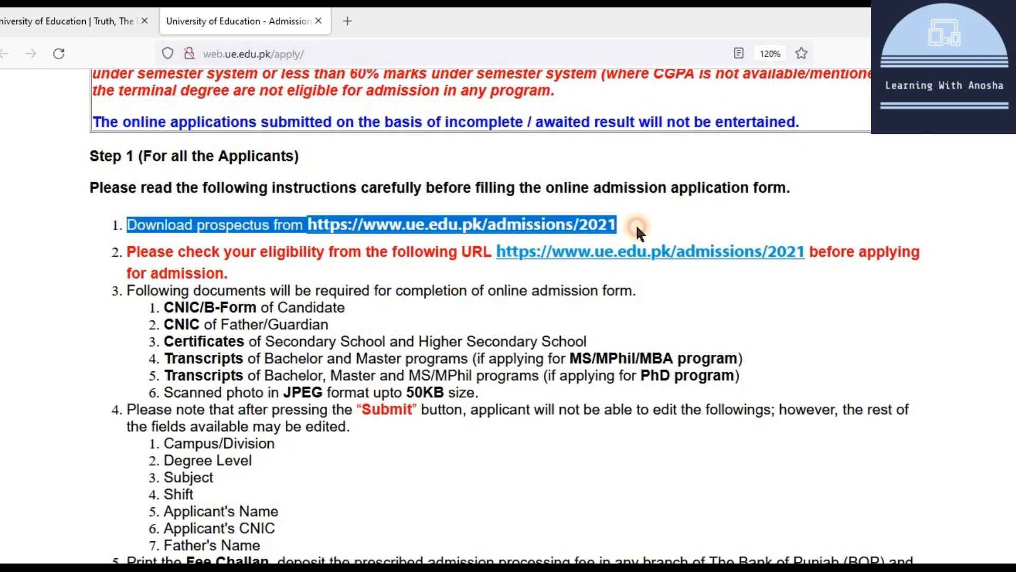
left_click(681, 211)
left_click(525, 228)
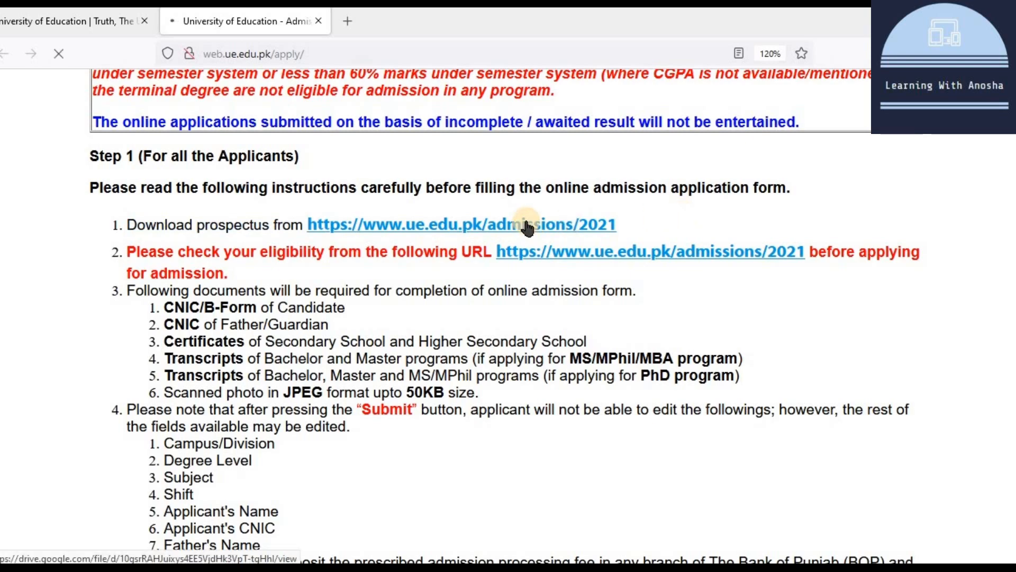
scroll(527, 220, "down", 10)
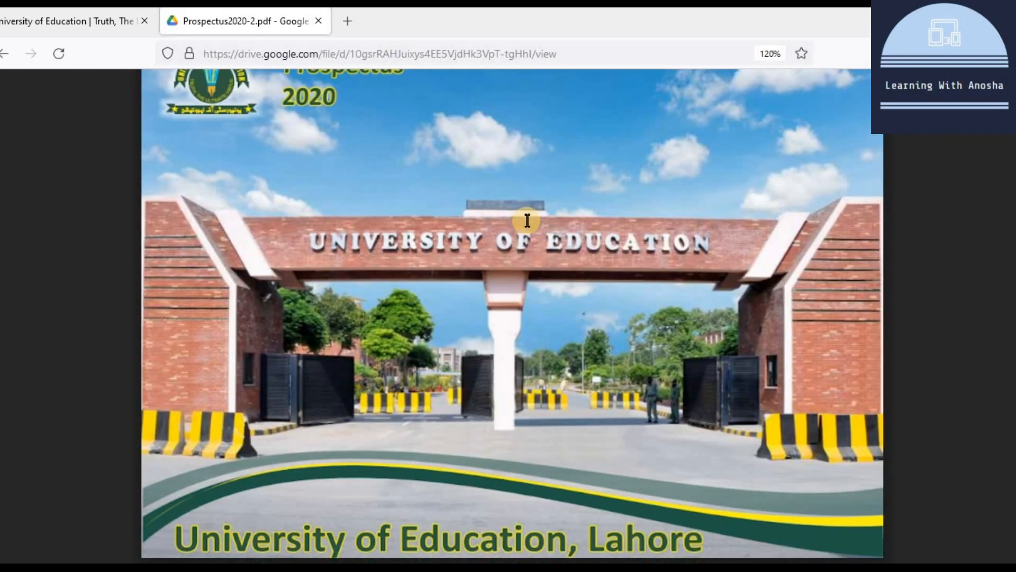
scroll(528, 220, "down", 10)
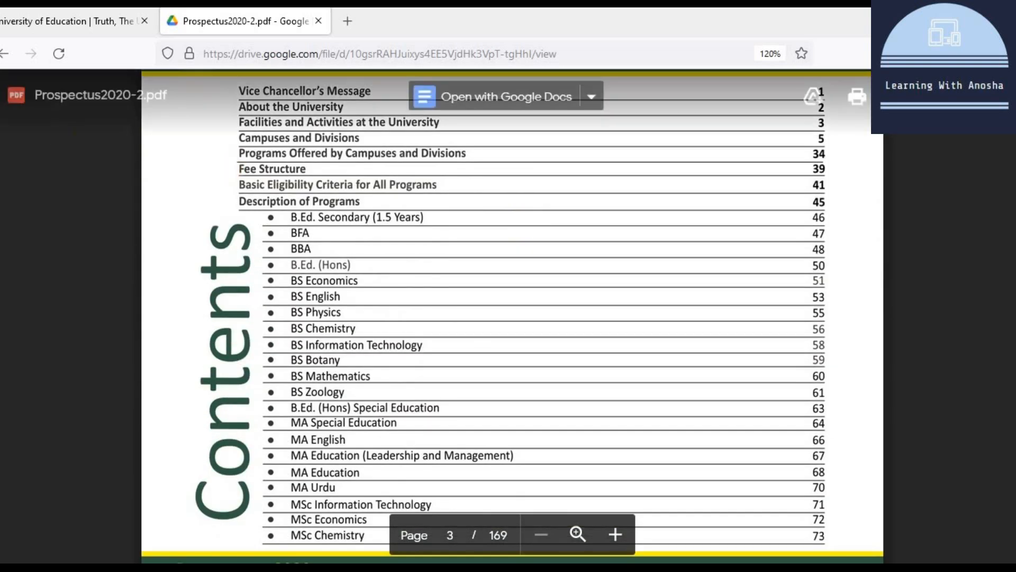
left_click(5, 55)
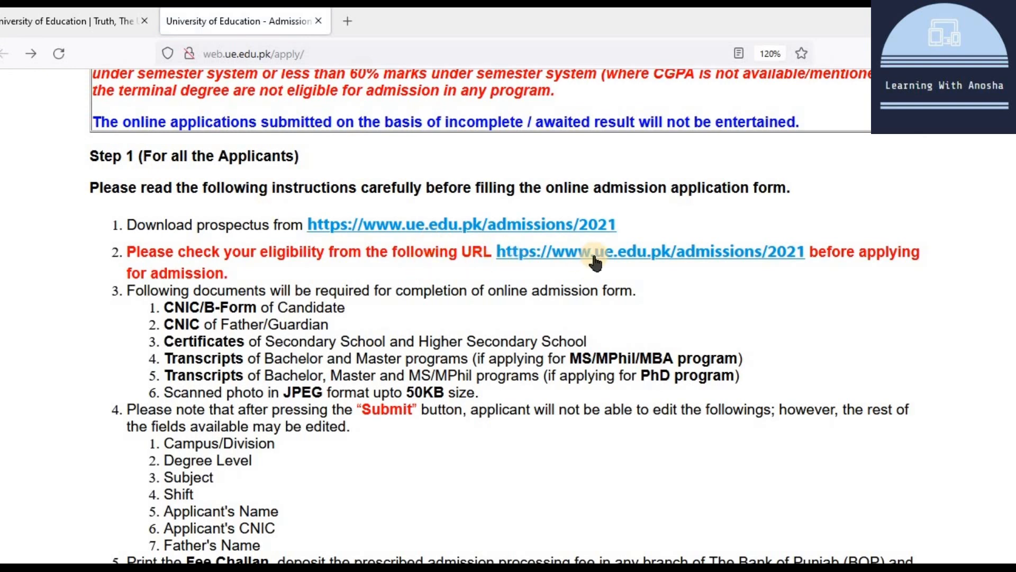
left_click(556, 260)
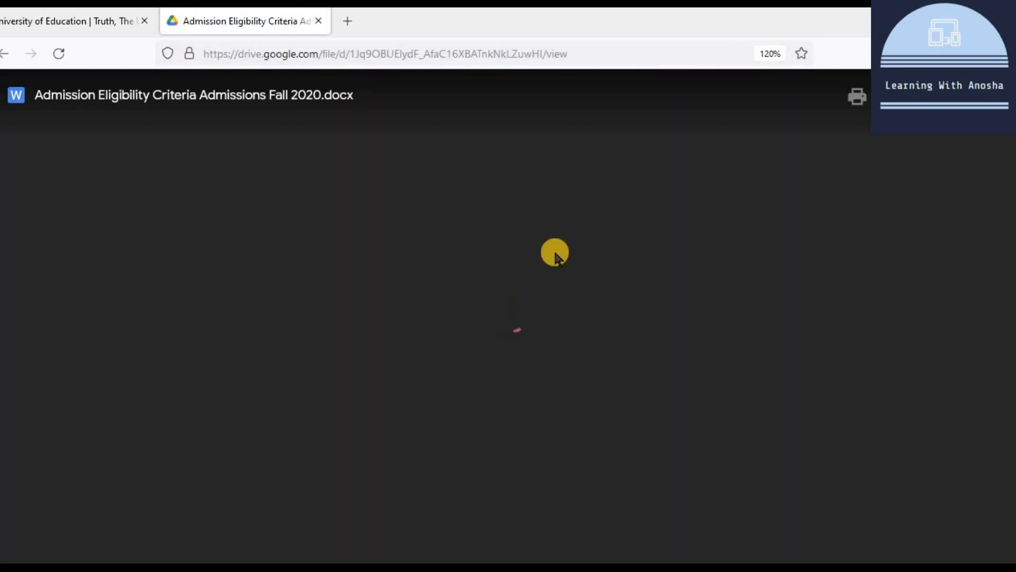
scroll(555, 252, "down", 5)
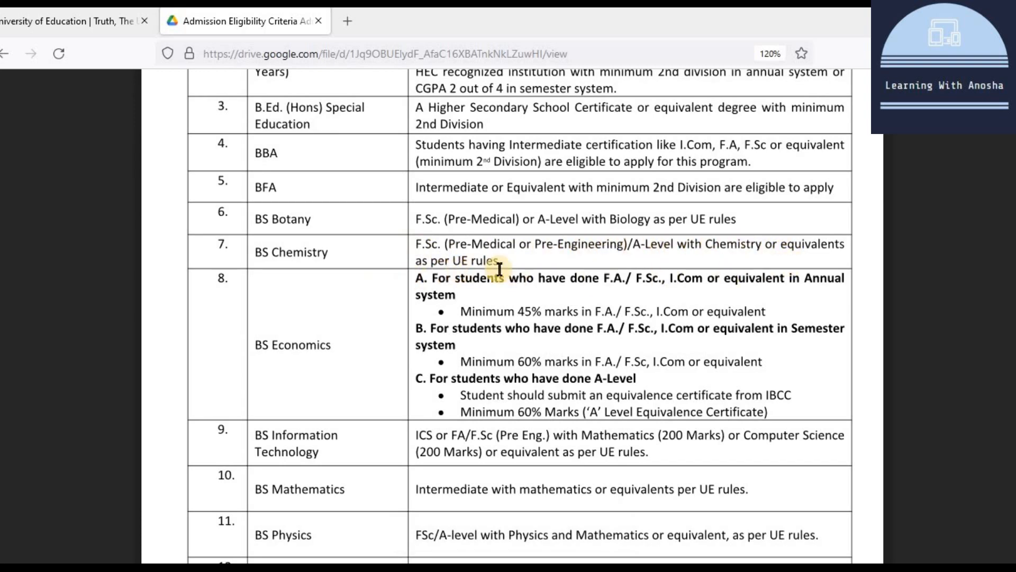
scroll(495, 265, "down", 3)
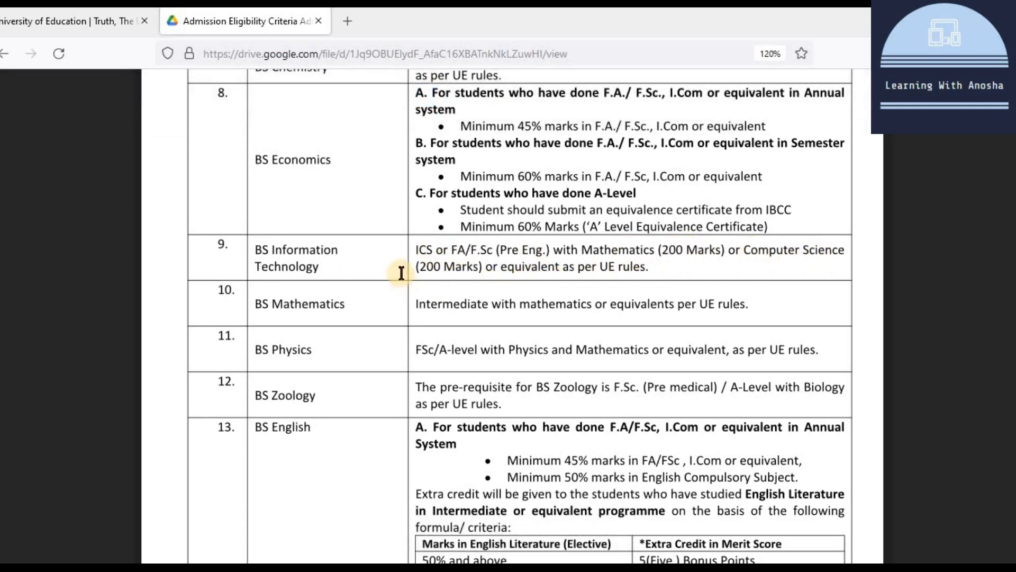
scroll(478, 421, "down", 7)
scroll(480, 420, "down", 10)
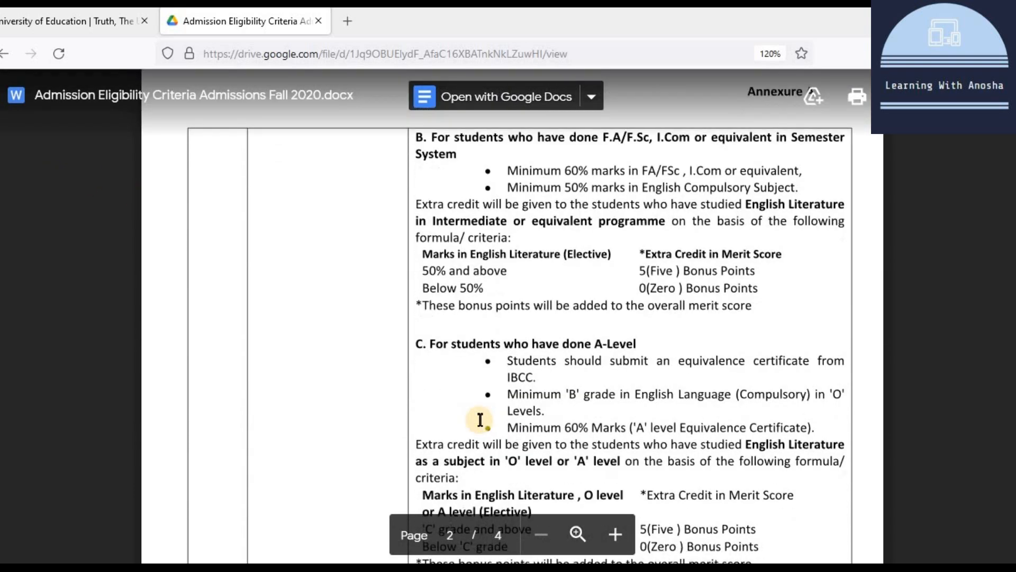
scroll(480, 420, "down", 12)
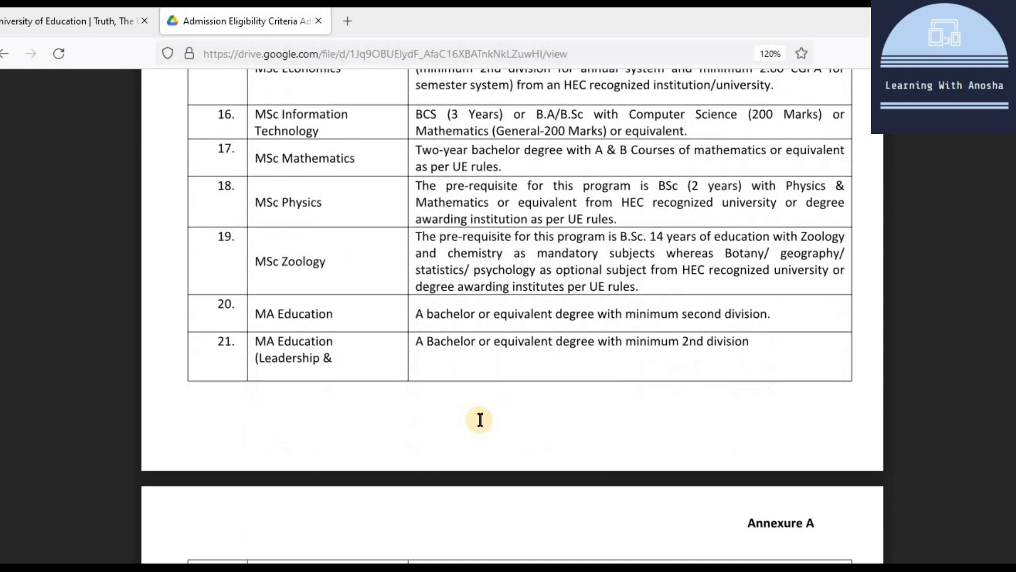
scroll(480, 419, "down", 3)
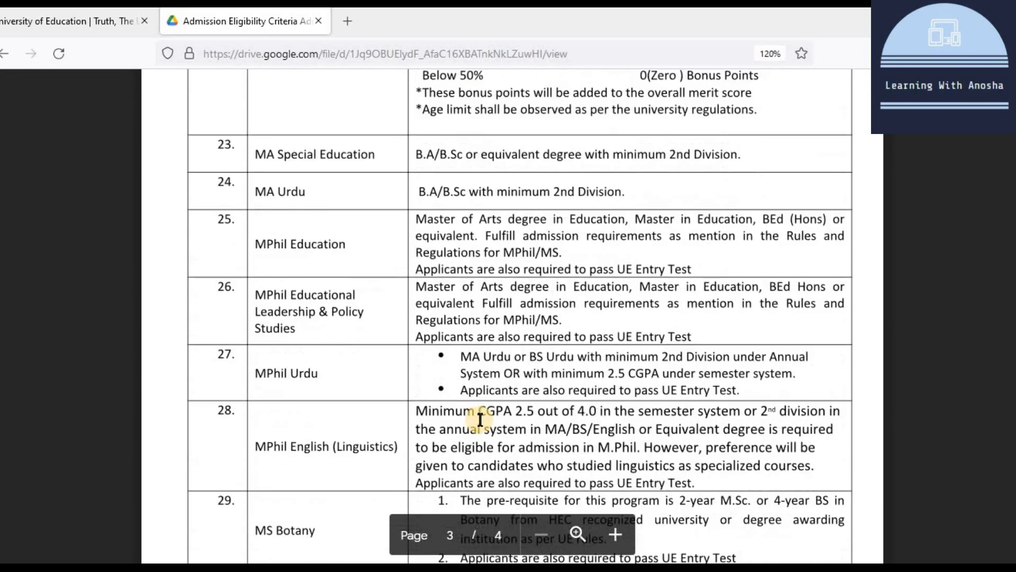
scroll(480, 419, "down", 10)
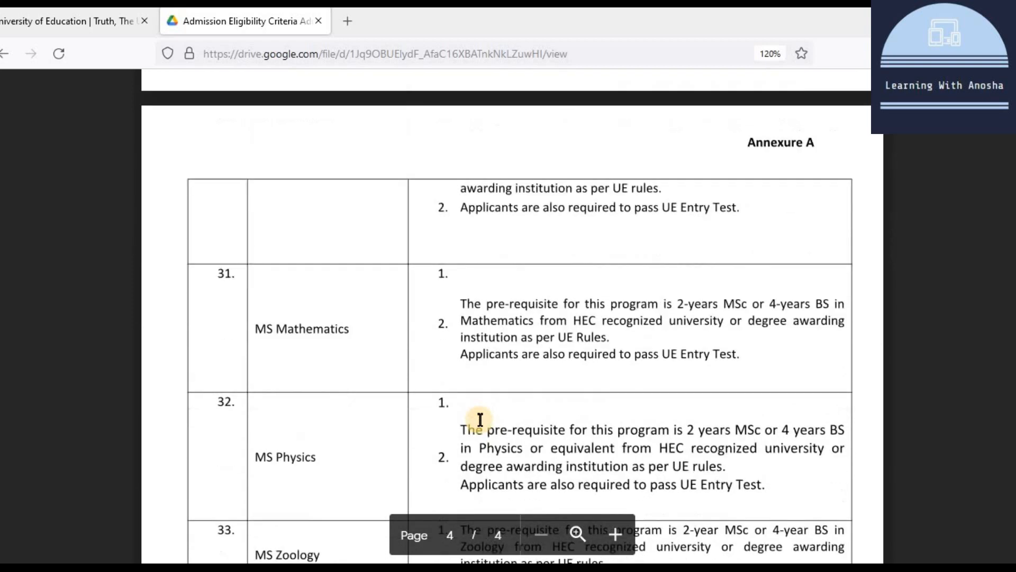
scroll(480, 420, "down", 5)
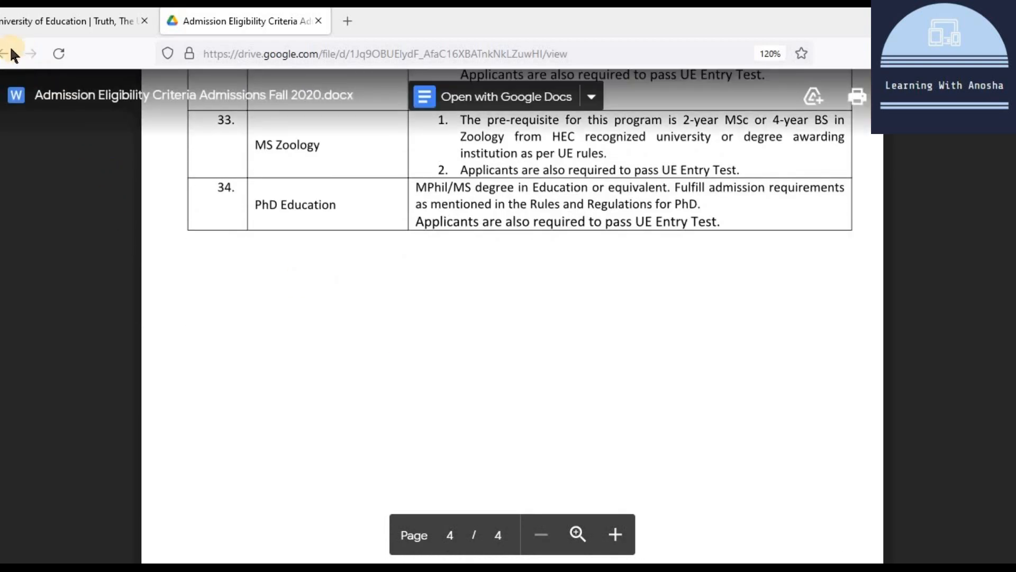
left_click(6, 53)
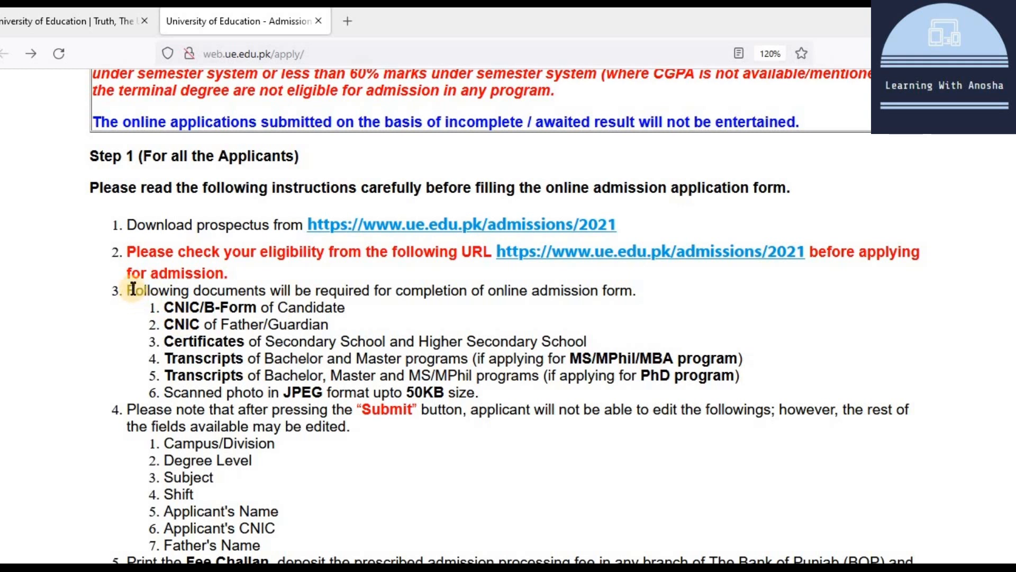
left_click_drag(128, 290, 502, 395)
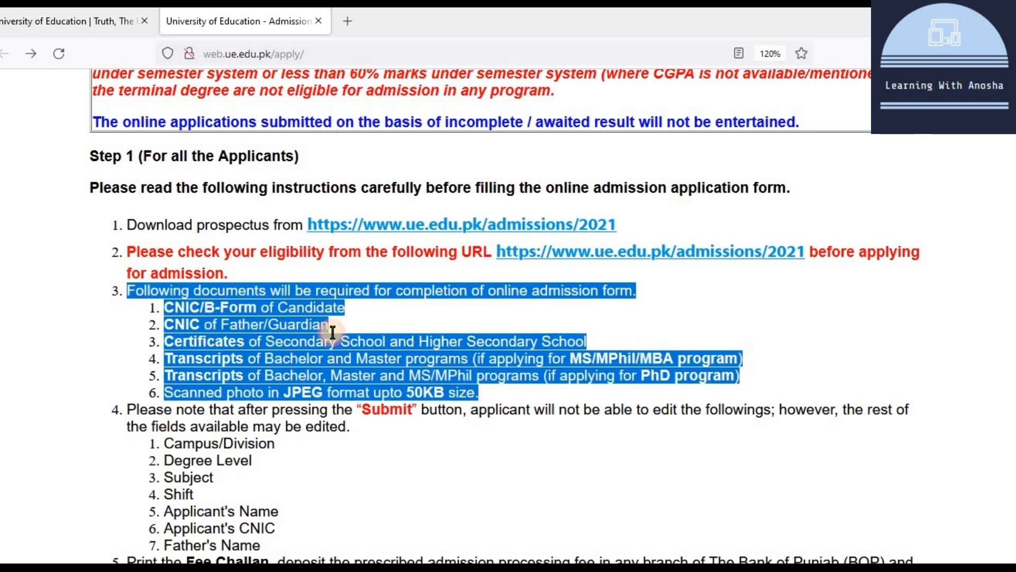
left_click(224, 303)
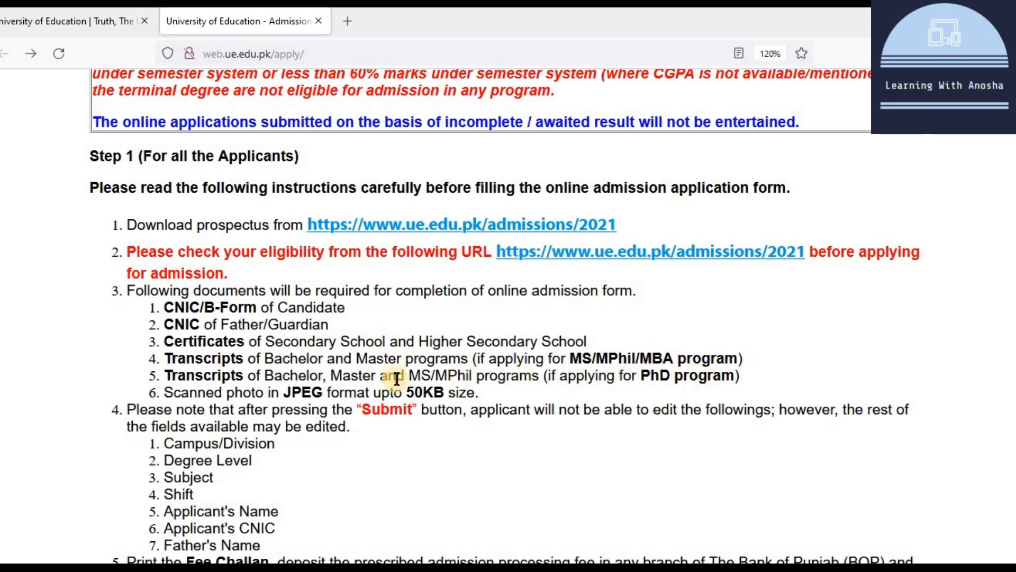
left_click_drag(168, 392, 341, 393)
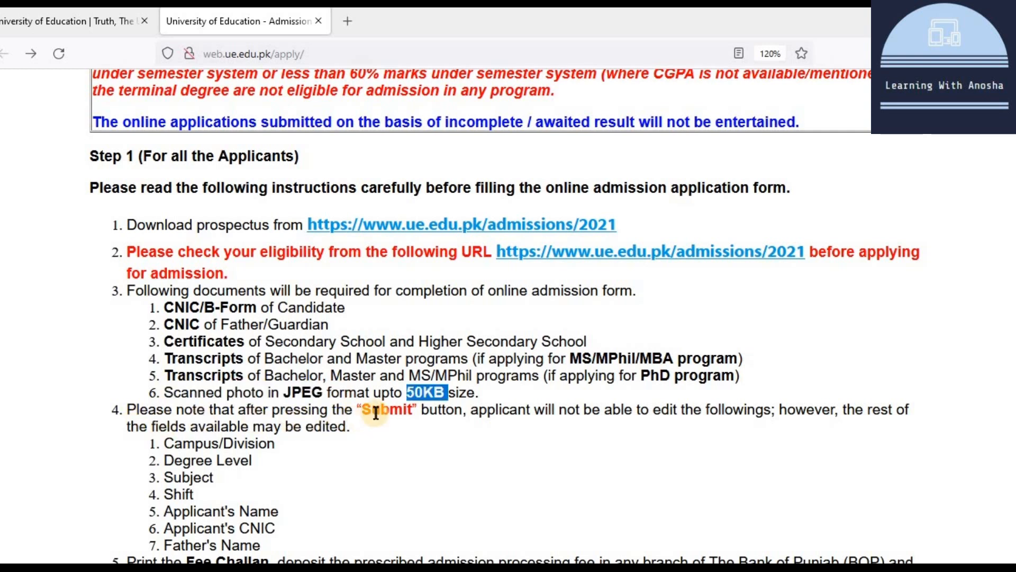
double_click(378, 410)
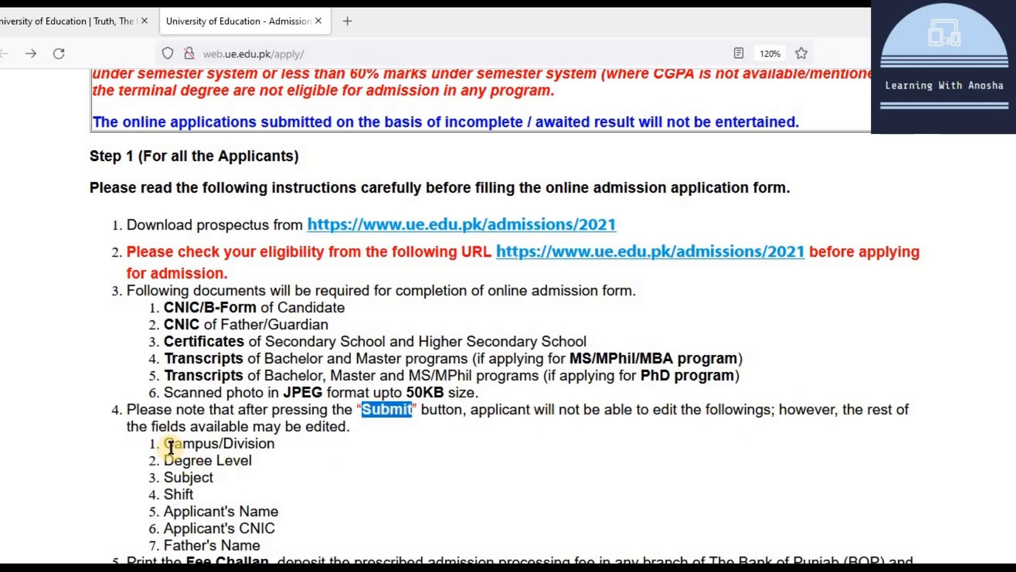
scroll(171, 447, "down", 3)
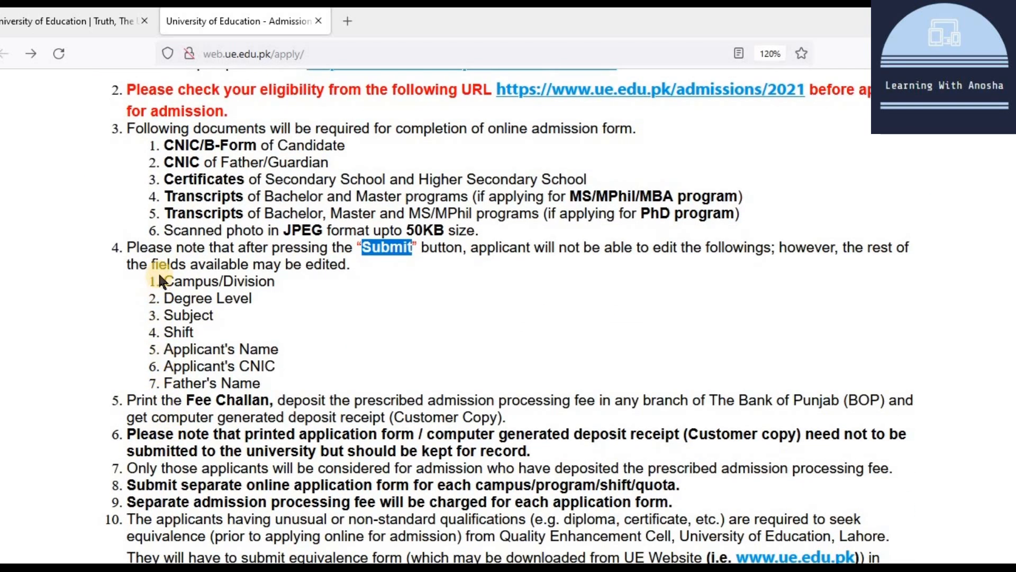
left_click_drag(160, 280, 261, 383)
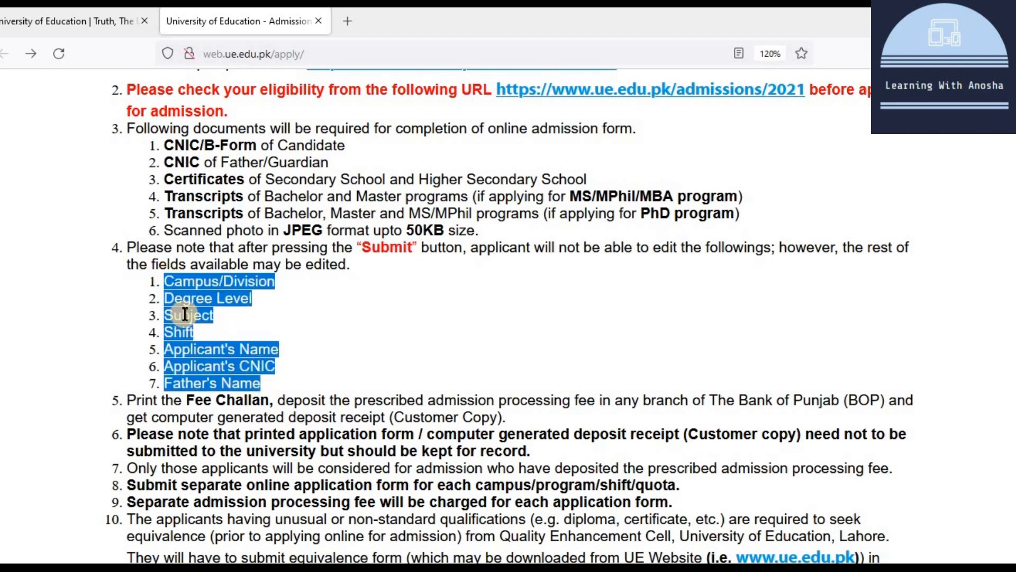
left_click(218, 281)
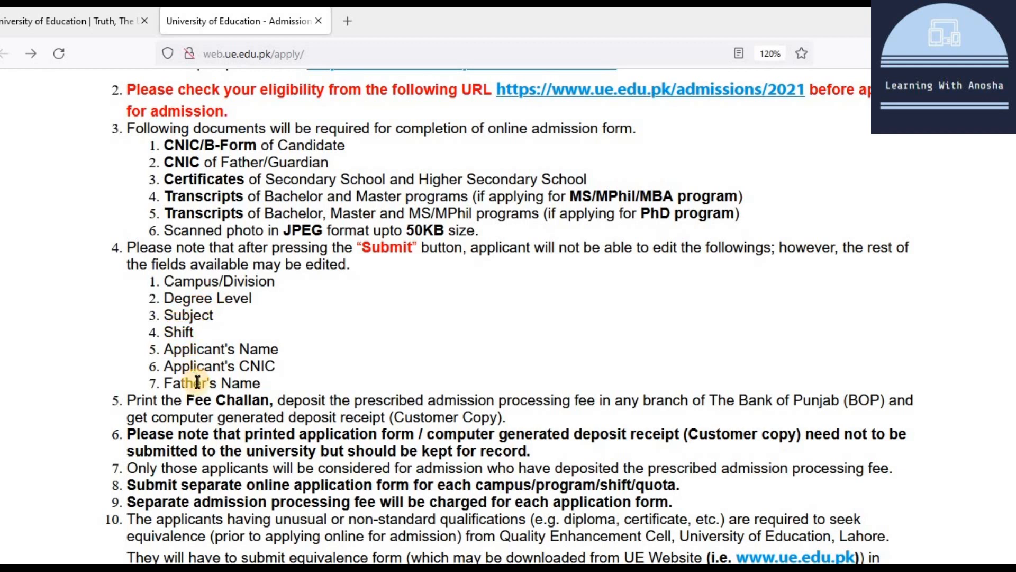
Step: Read the fee challan, printed-form, processing-fee and one-form-per-program instructions
scroll(355, 380, "down", 3)
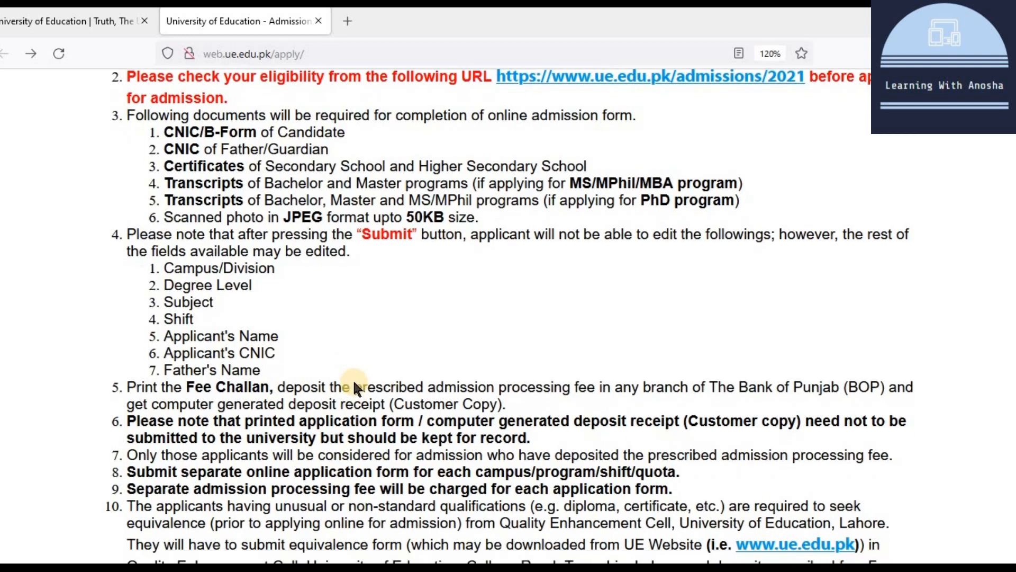
scroll(355, 380, "down", 3)
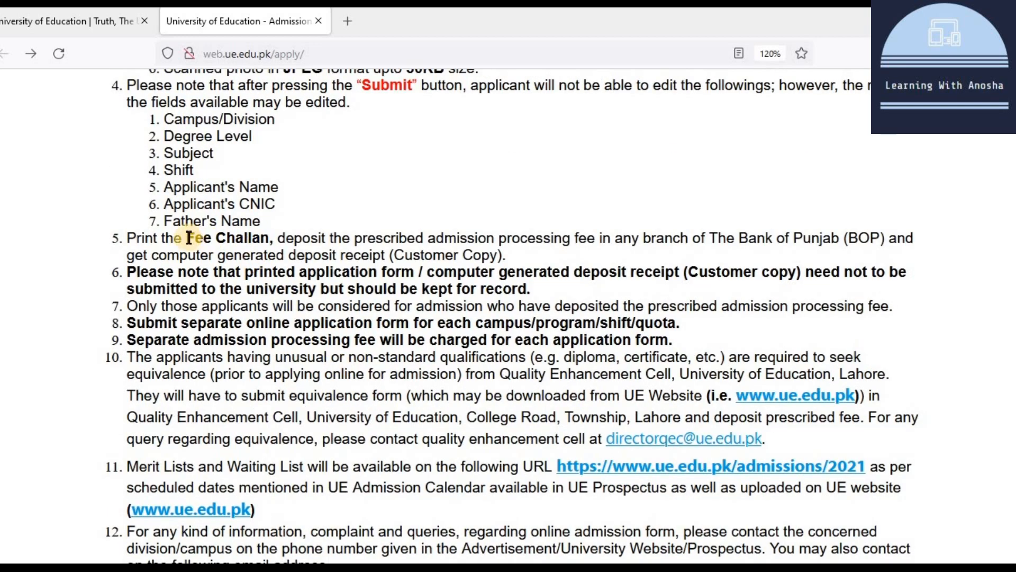
left_click_drag(189, 238, 500, 251)
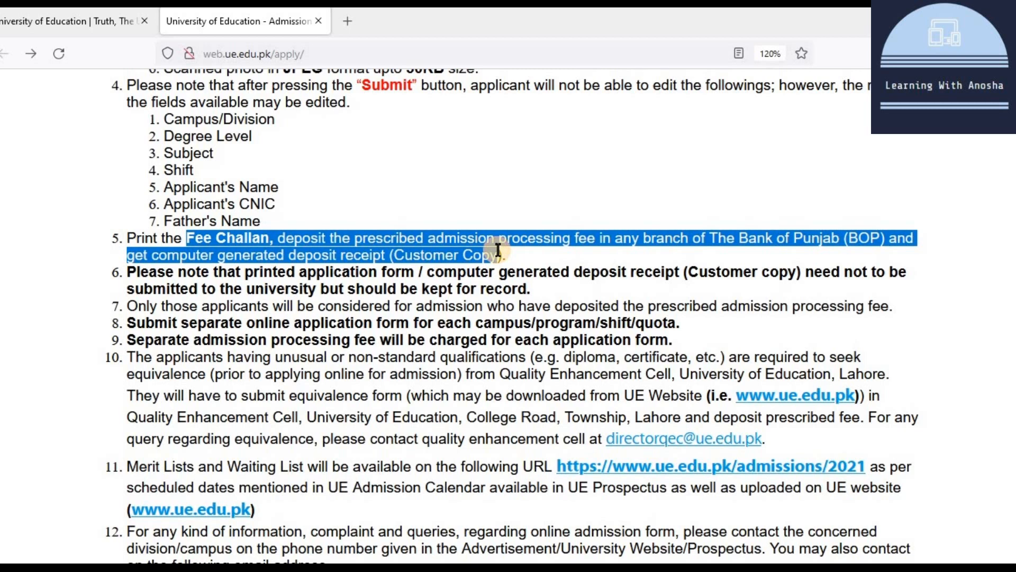
left_click(329, 276)
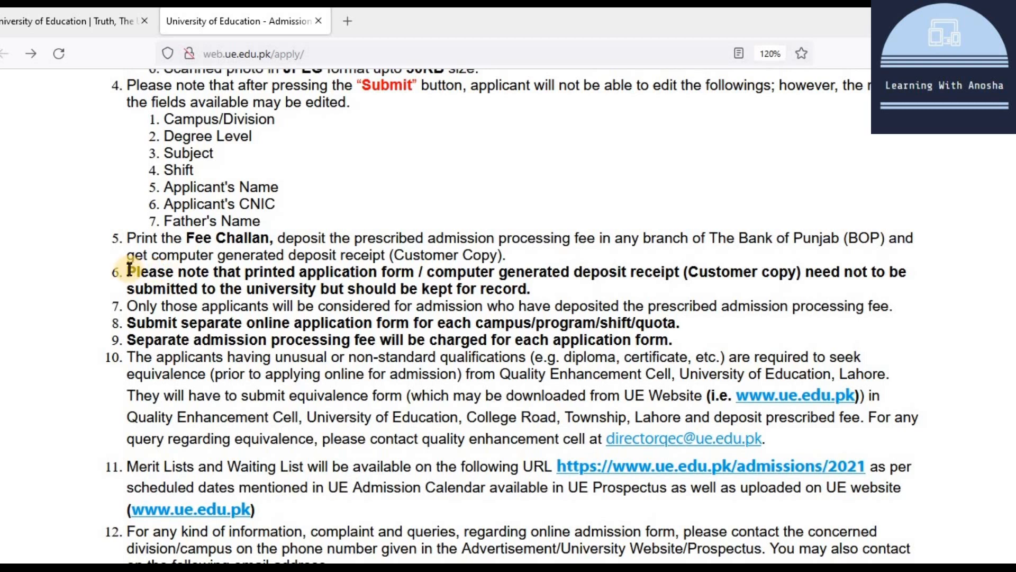
left_click_drag(130, 270, 554, 292)
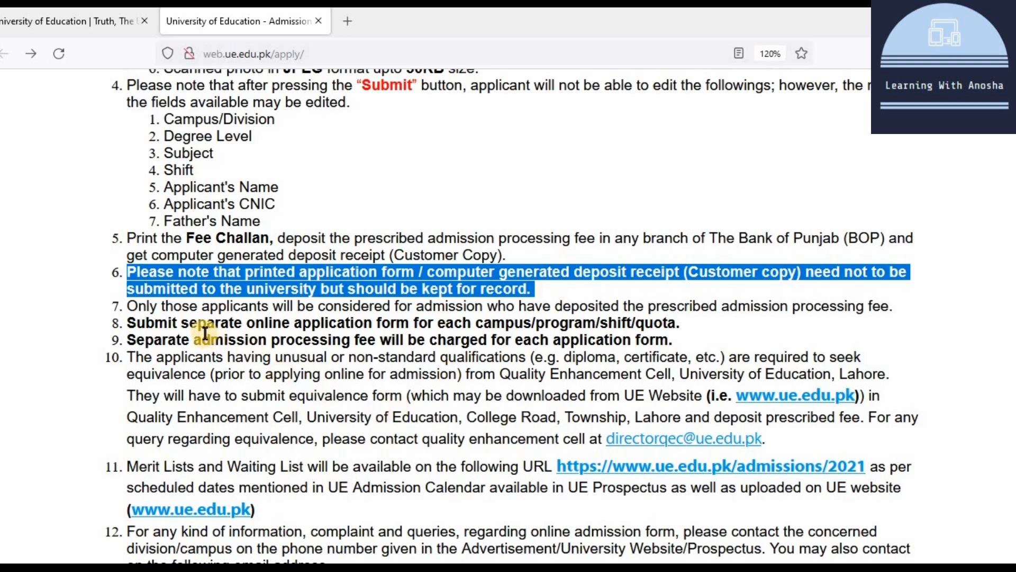
left_click(201, 307)
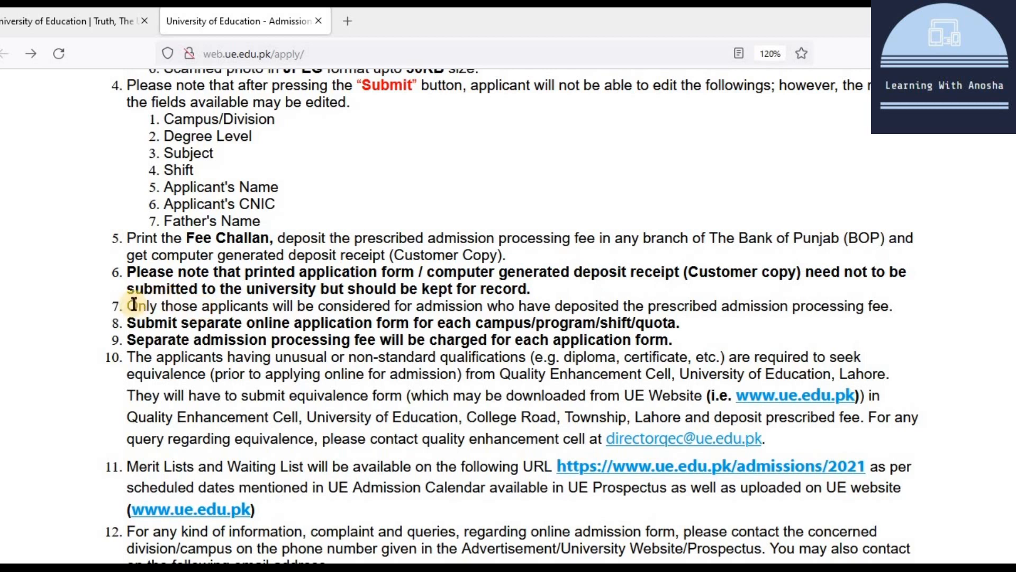
left_click_drag(131, 304, 903, 305)
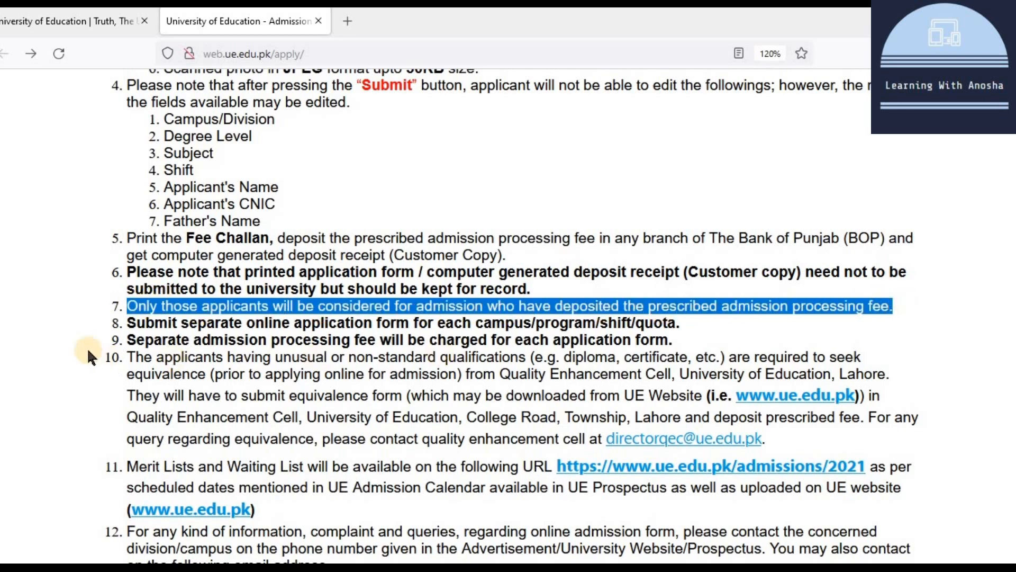
left_click_drag(135, 322, 678, 321)
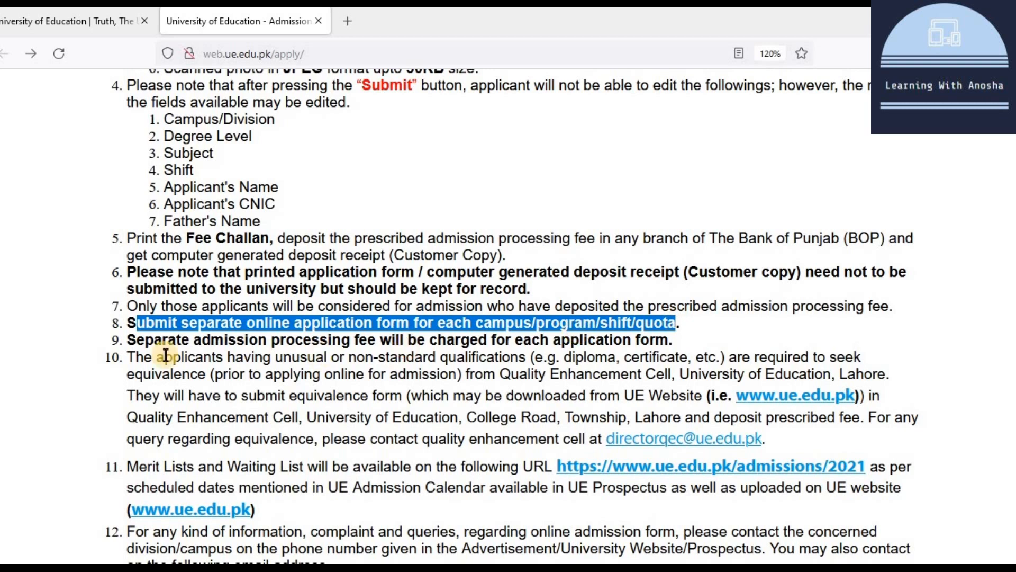
left_click_drag(127, 340, 683, 342)
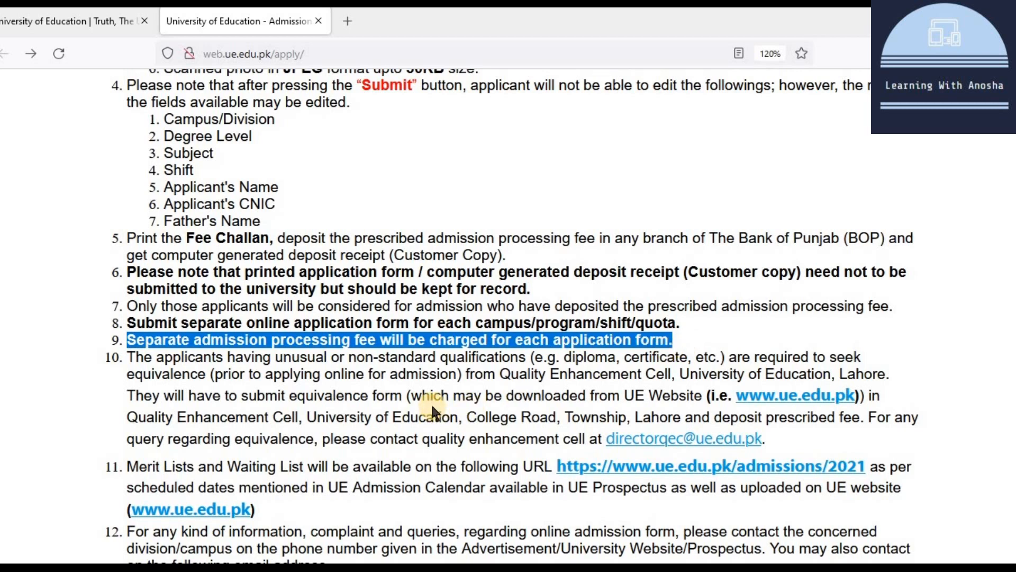
Step: Read the equivalence, merit list and admissions e-mail notes down to the final acknowledgement
scroll(342, 392, "down", 2)
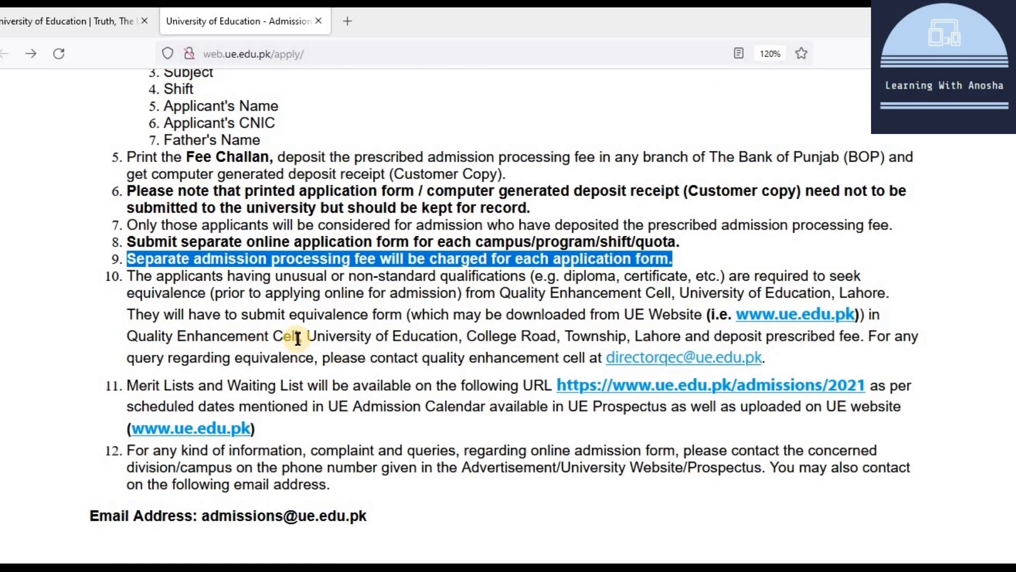
left_click_drag(294, 296, 348, 351)
scroll(268, 371, "down", 2)
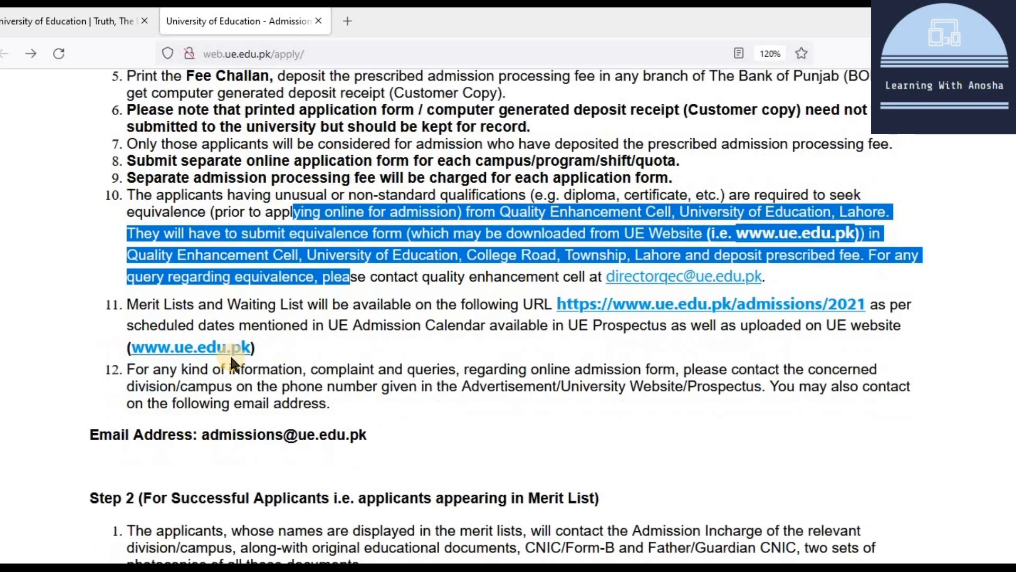
left_click_drag(129, 311, 554, 306)
scroll(447, 329, "down", 3)
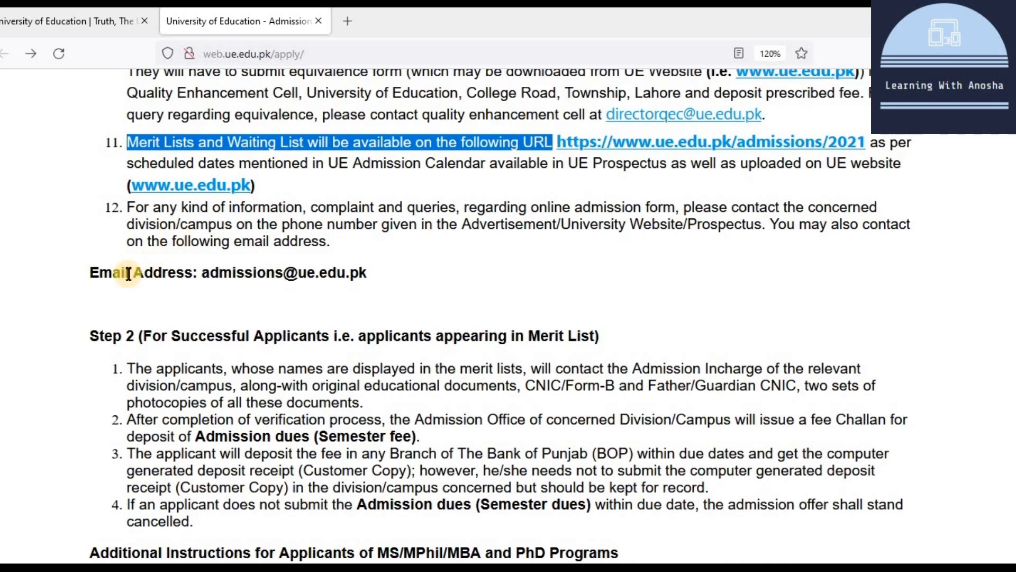
left_click(92, 269)
left_click_drag(93, 269, 355, 270)
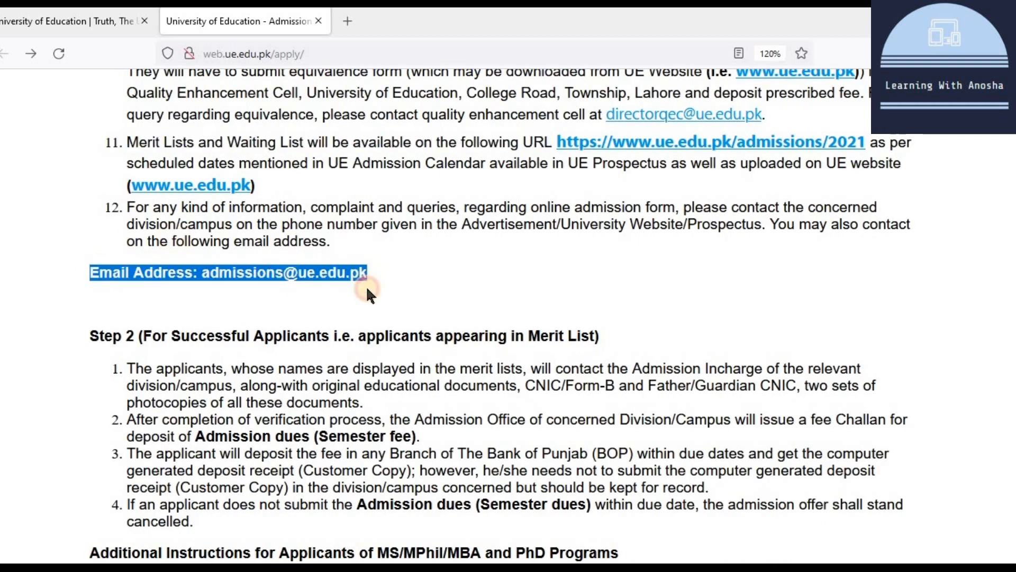
scroll(360, 313, "down", 5)
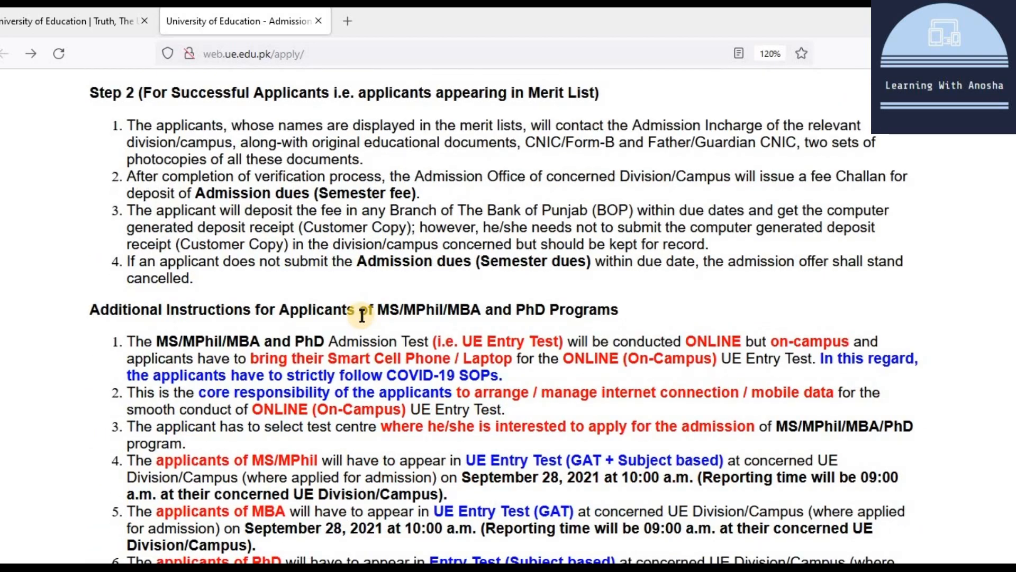
scroll(362, 314, "down", 3)
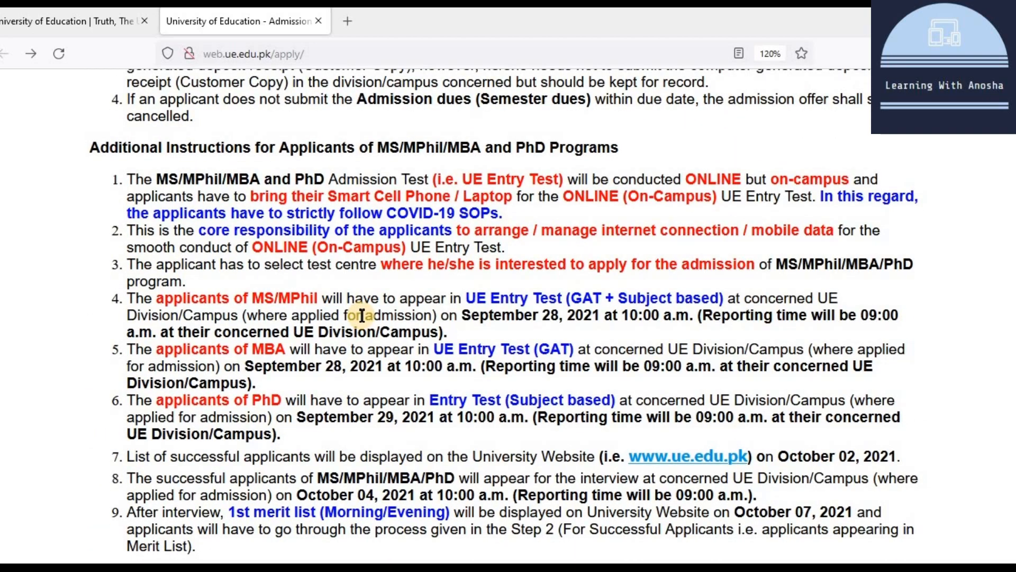
scroll(358, 315, "down", 2)
scroll(357, 316, "up", 2)
scroll(358, 315, "down", 4)
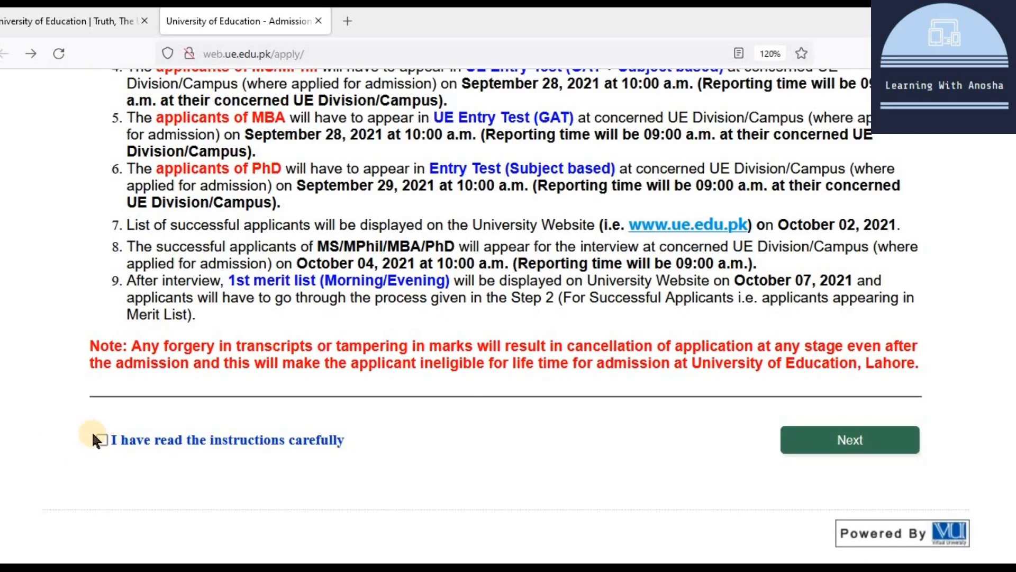
Step: Proceed to the admission form and choose Division of Science and Technology, Township, Lahore as campus
left_click(867, 450)
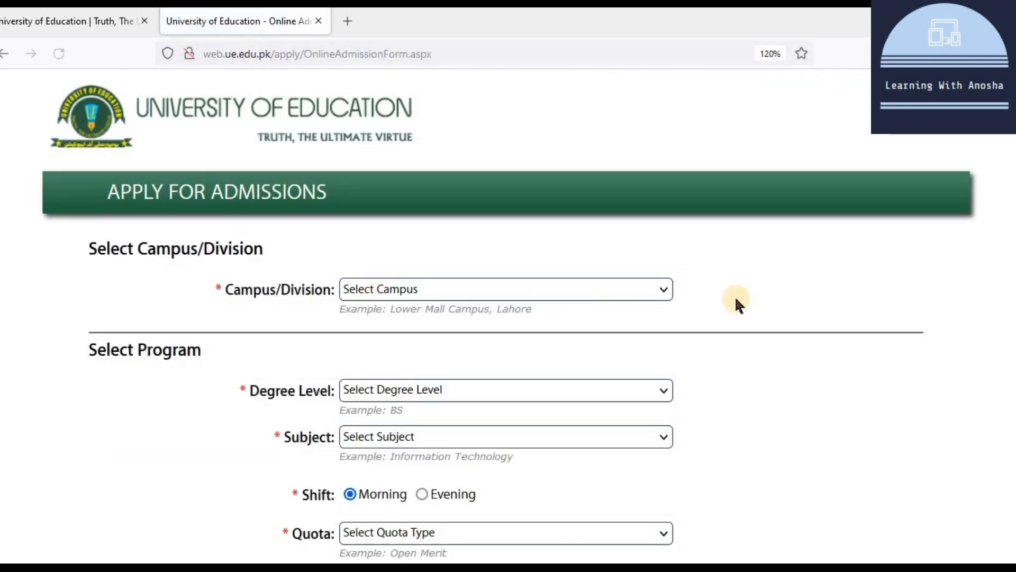
left_click(487, 285)
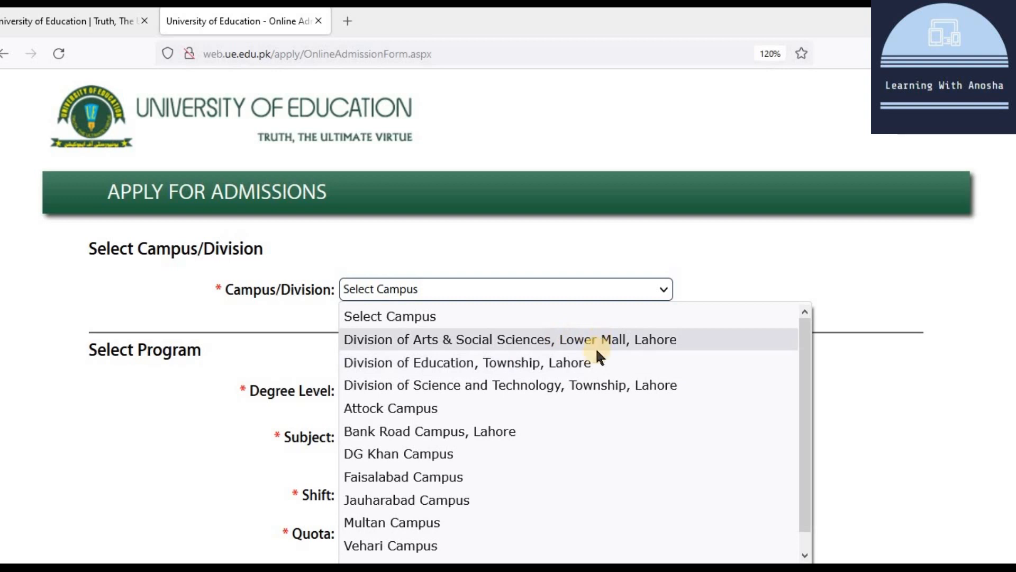
left_click(574, 365)
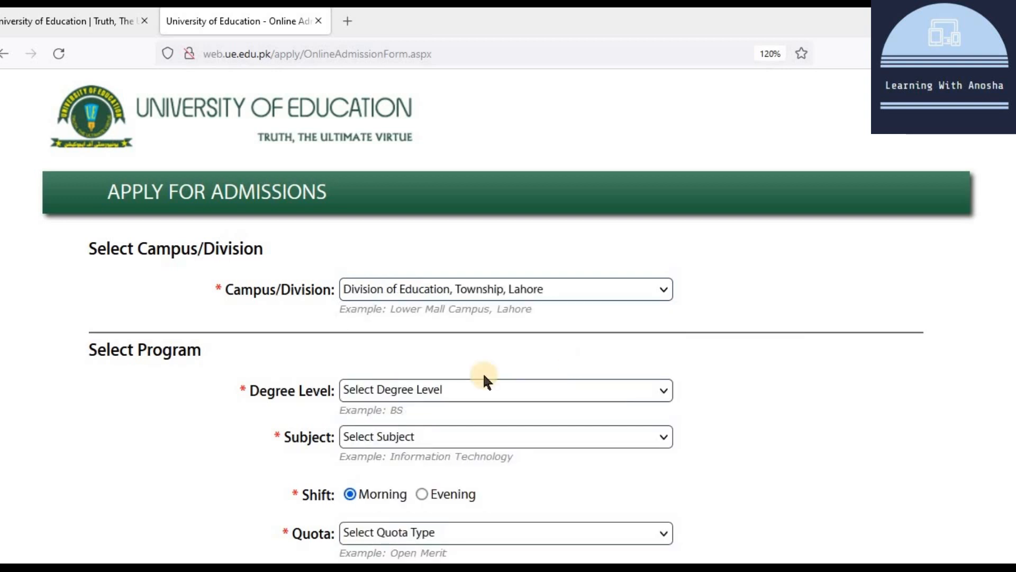
left_click(420, 389)
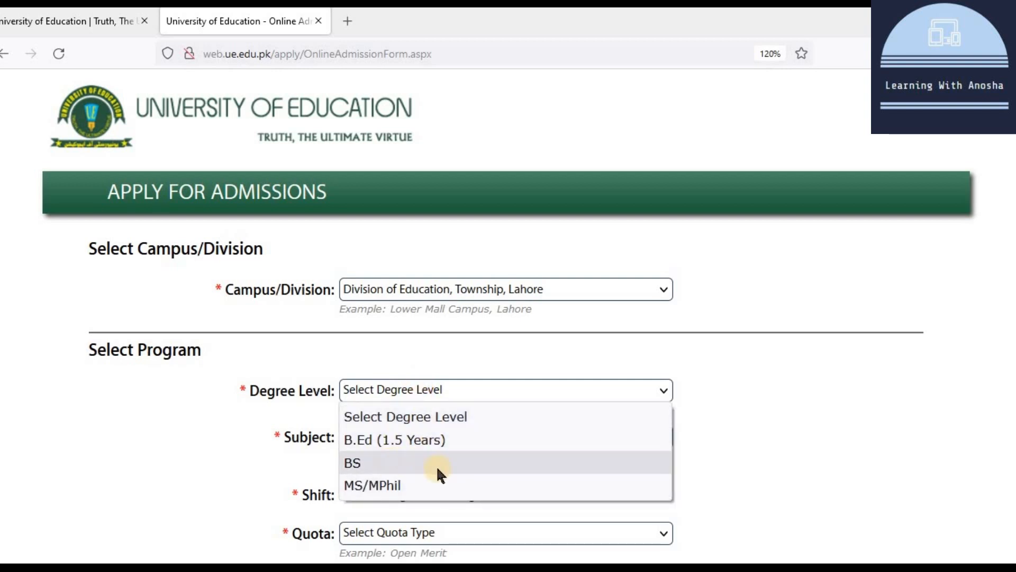
left_click(494, 286)
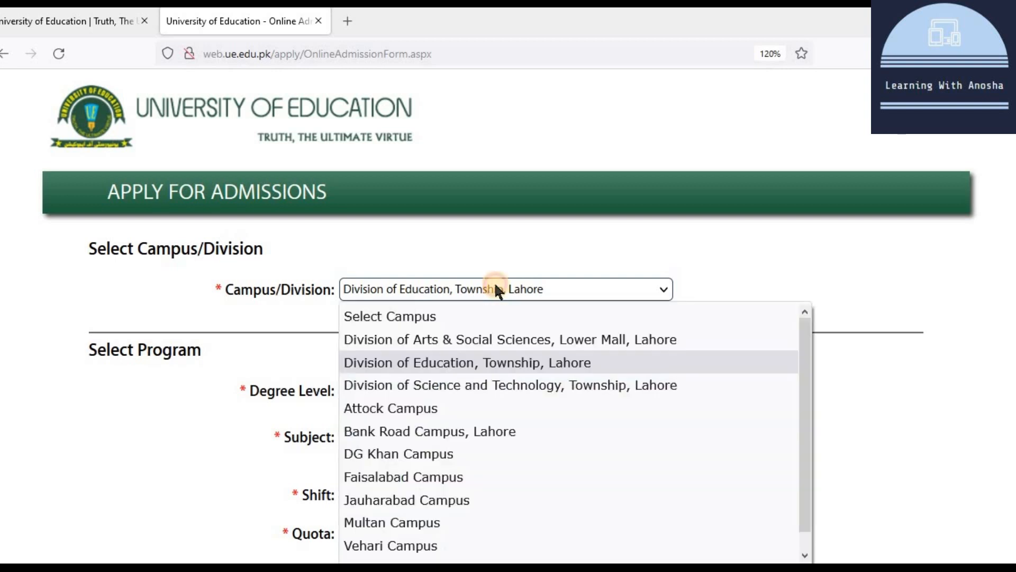
left_click(494, 385)
Step: Select PhD as the degree level, keeping the Science and Technology campus
left_click(381, 389)
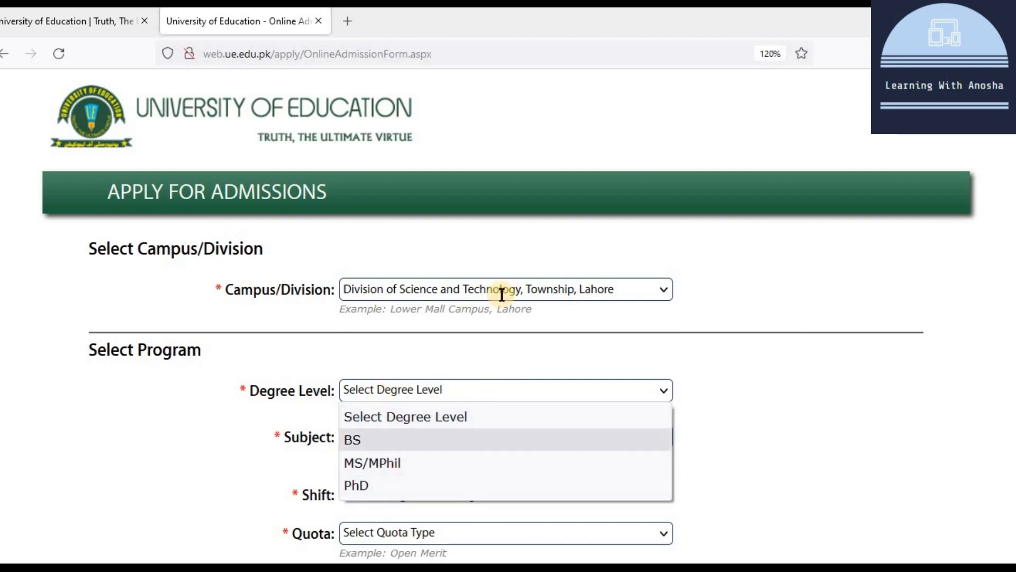
left_click(514, 291)
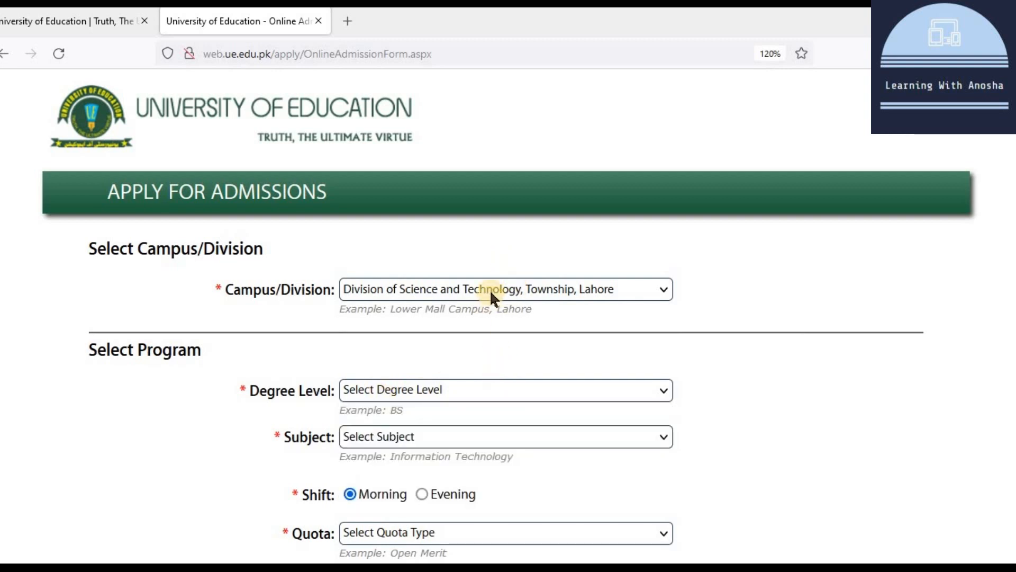
left_click(497, 291)
left_click(471, 375)
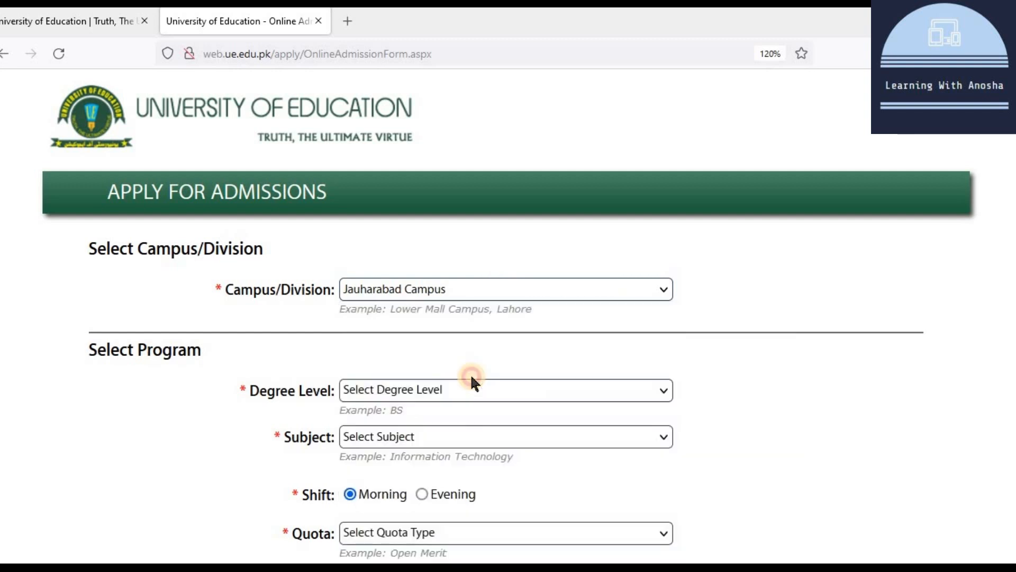
left_click(413, 389)
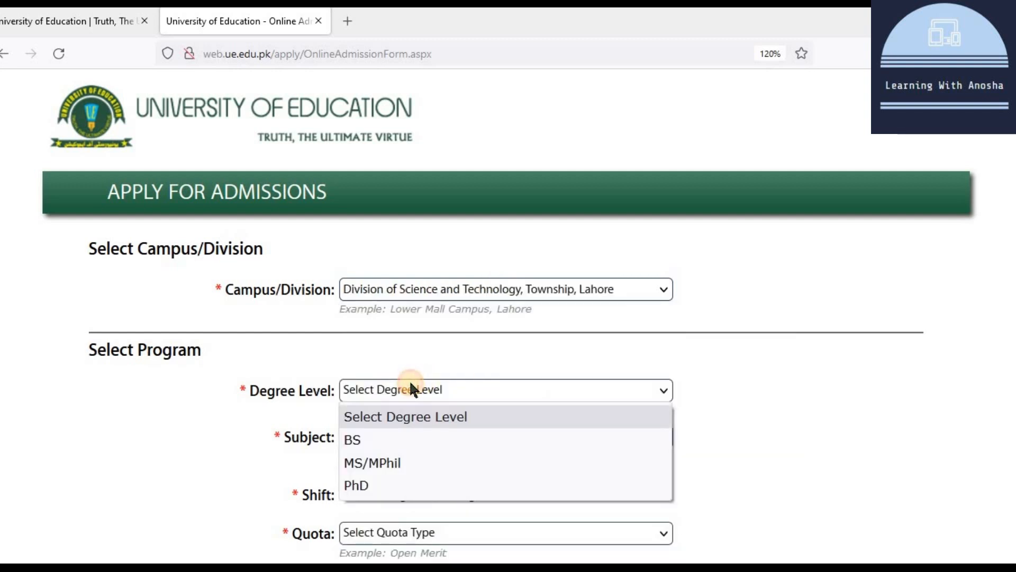
left_click(423, 487)
scroll(423, 487, "down", 10)
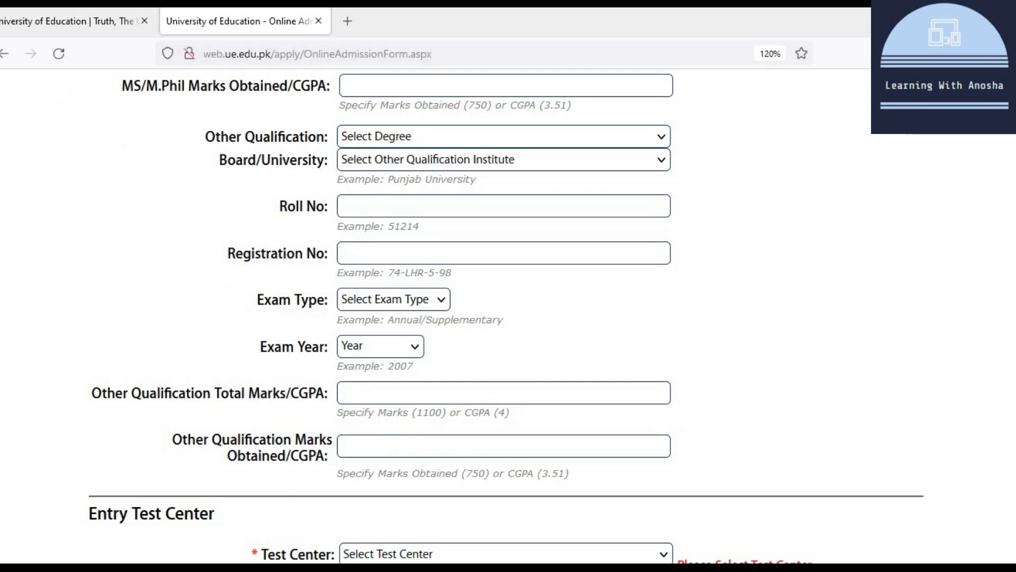
scroll(506, 317, "up", 20)
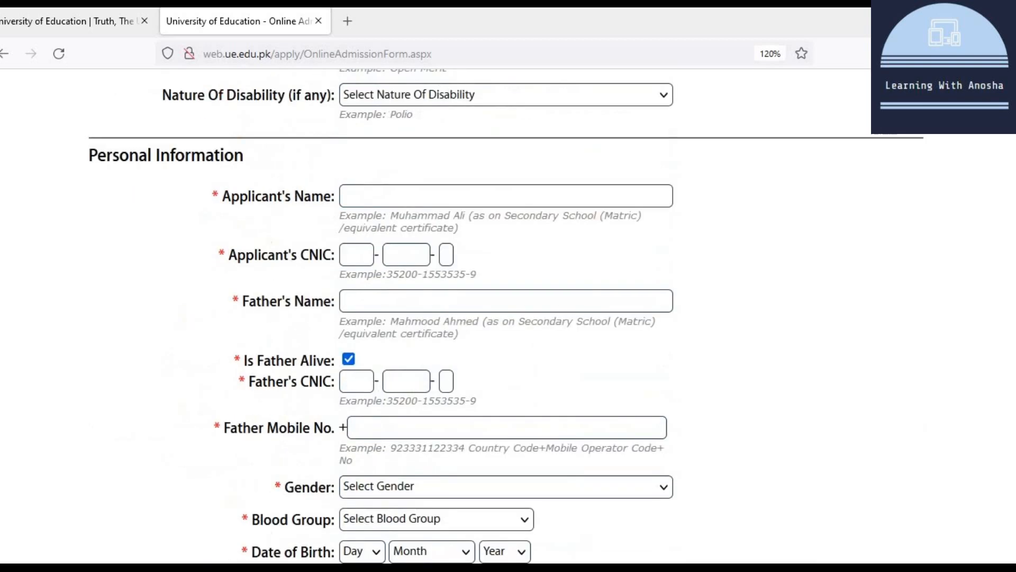
scroll(508, 317, "up", 2)
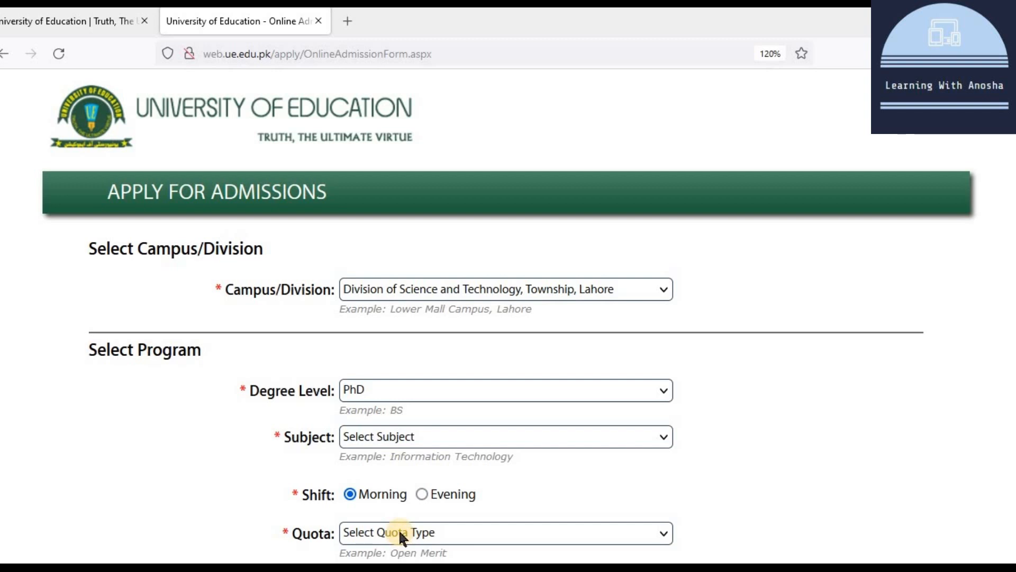
scroll(398, 528, "down", 3)
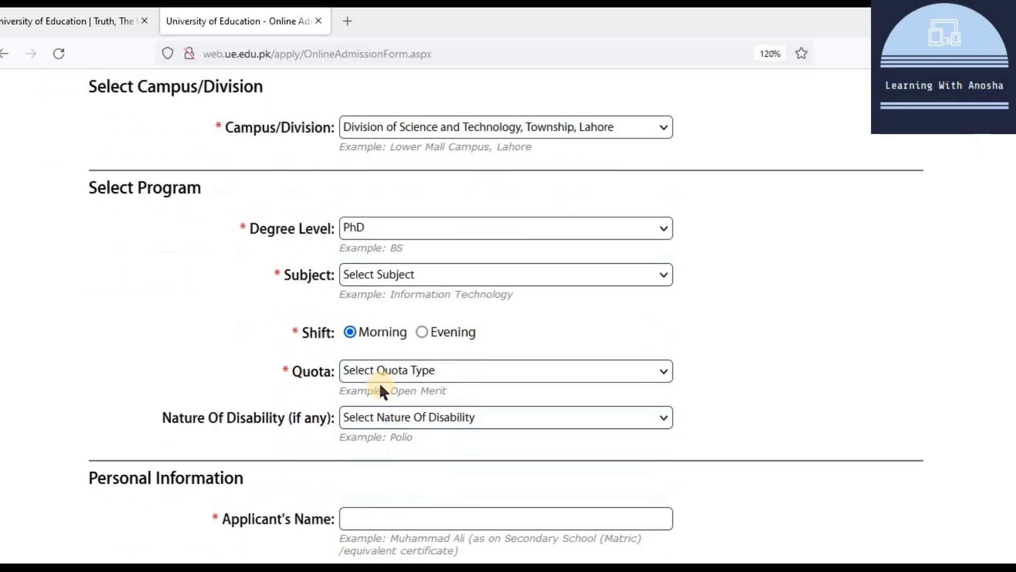
Step: Choose PhD Botany as the subject and Open Merit as the quota
left_click(386, 271)
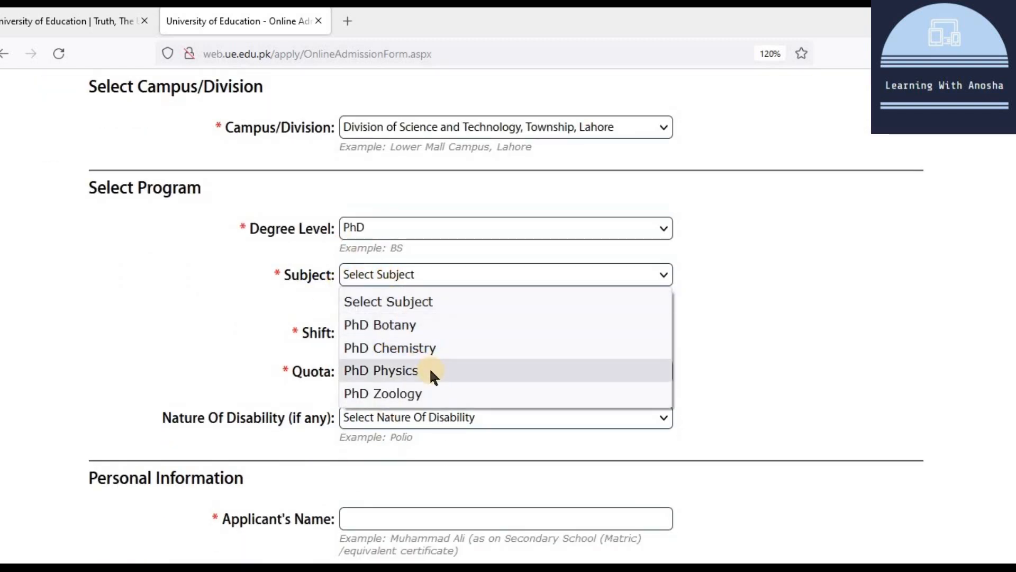
left_click(447, 331)
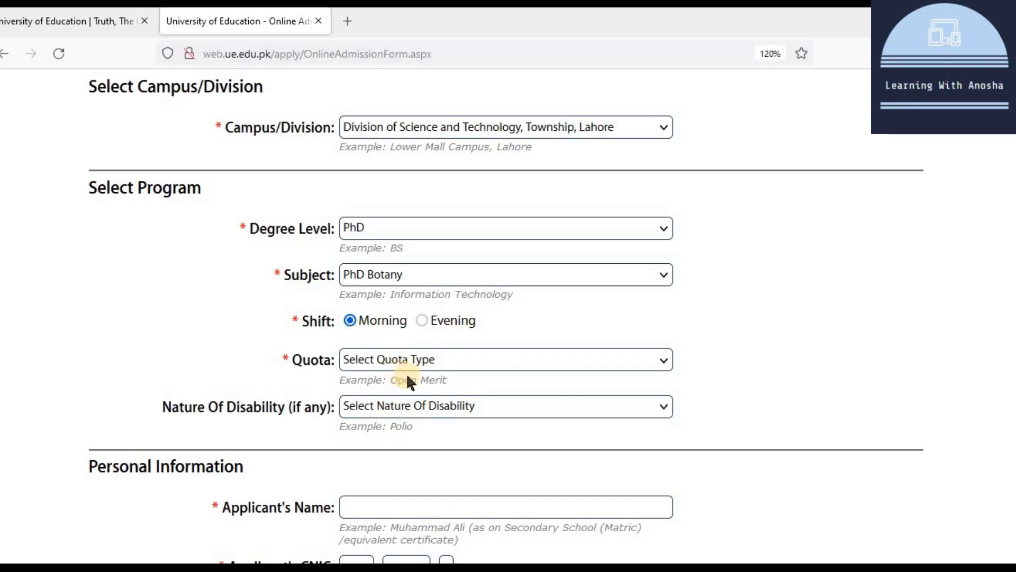
left_click(468, 359)
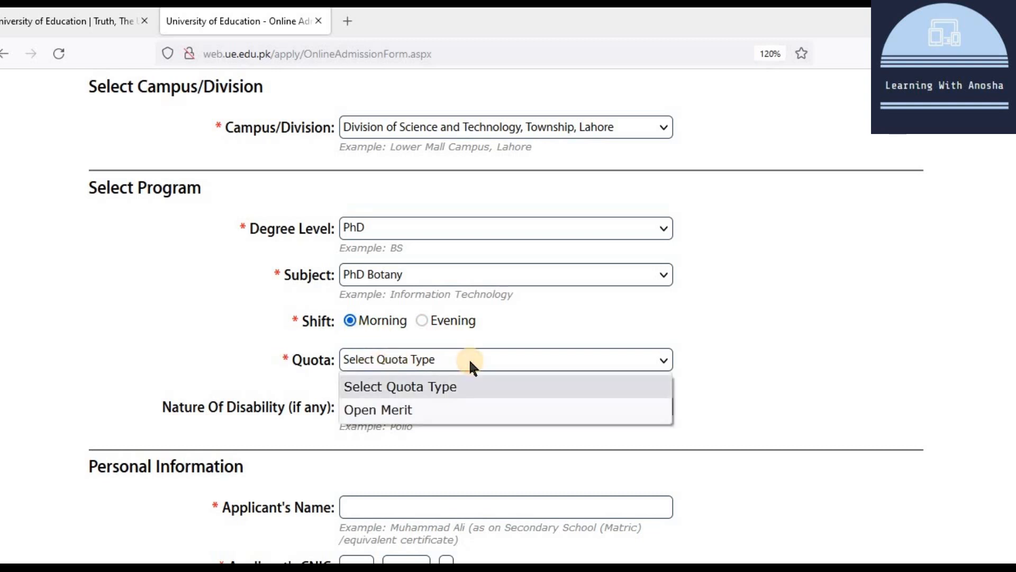
left_click(468, 411)
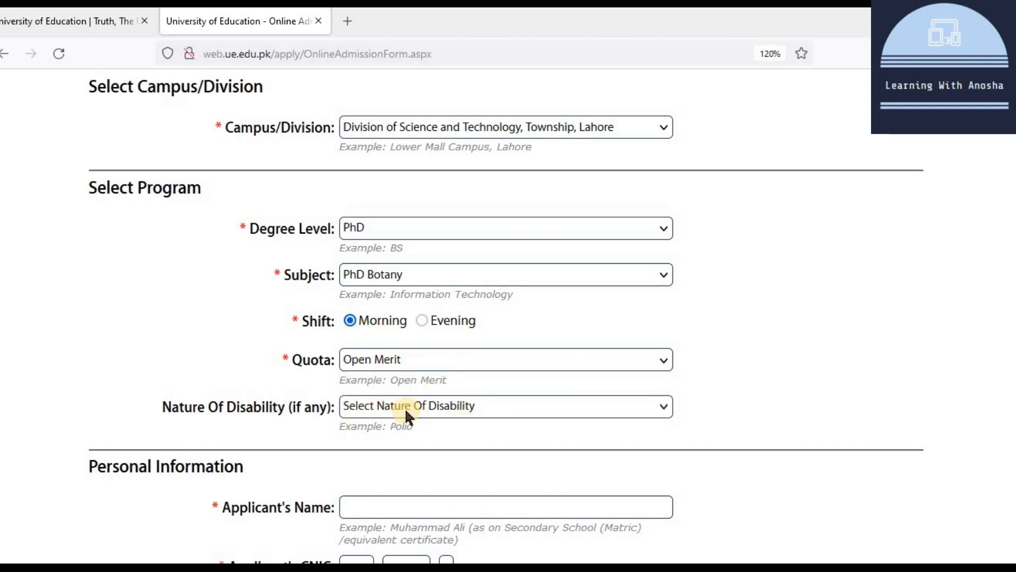
left_click(412, 408)
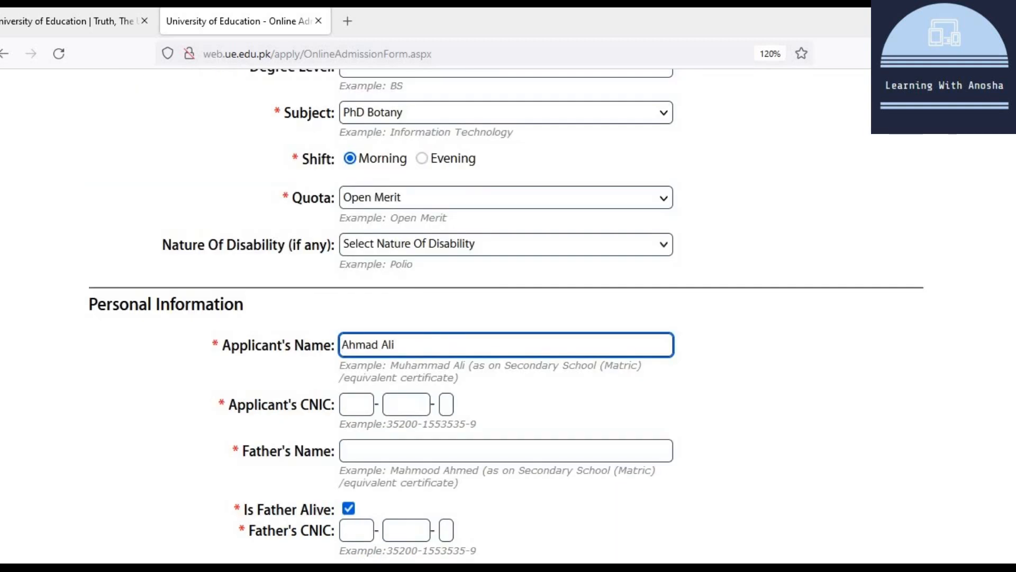
Step: Enter the applicant's CNIC and father's name, and leave the father marked alive
left_click(362, 405)
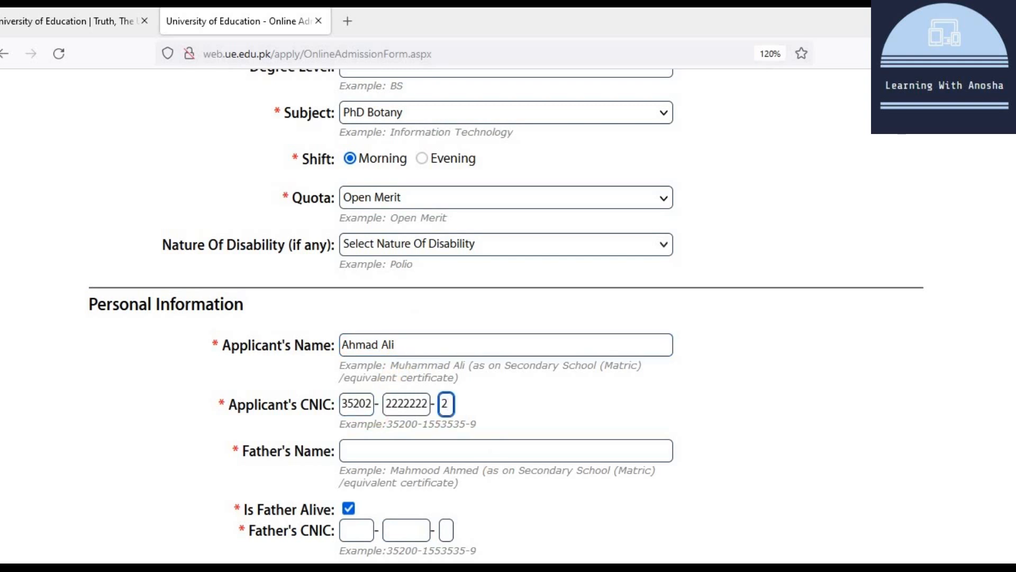
left_click(406, 451)
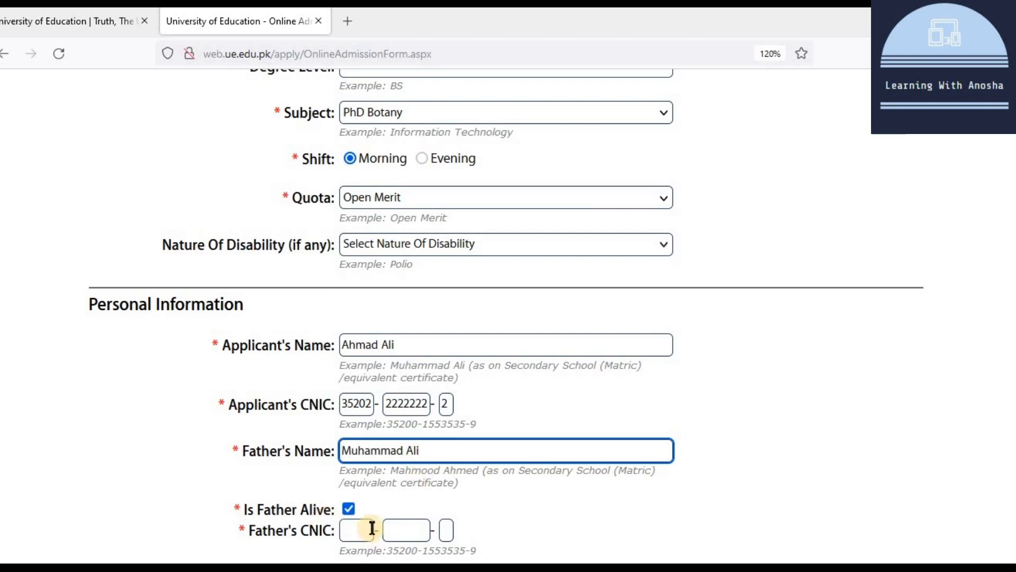
scroll(373, 485, "down", 3)
left_click(348, 346)
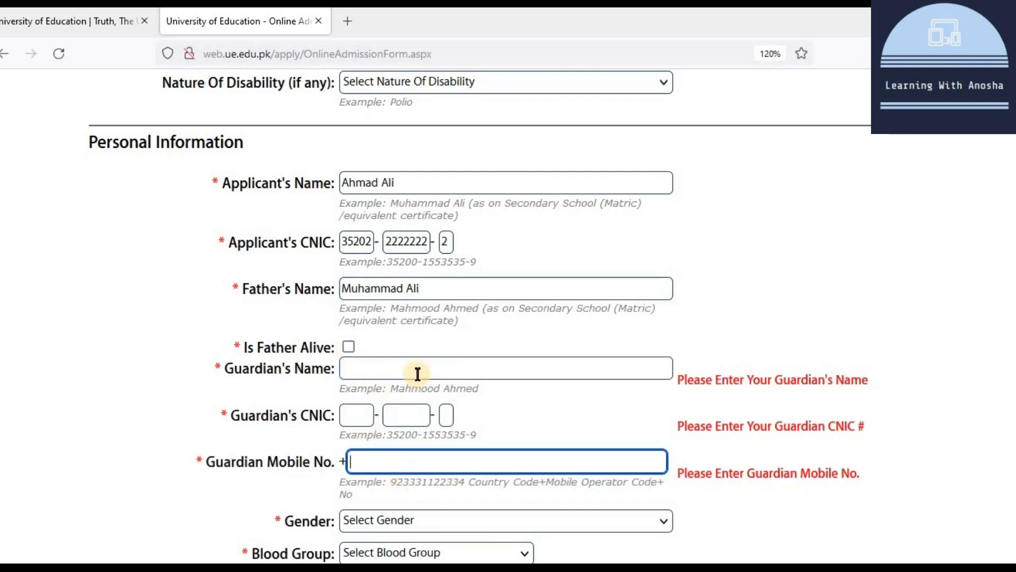
left_click(348, 345)
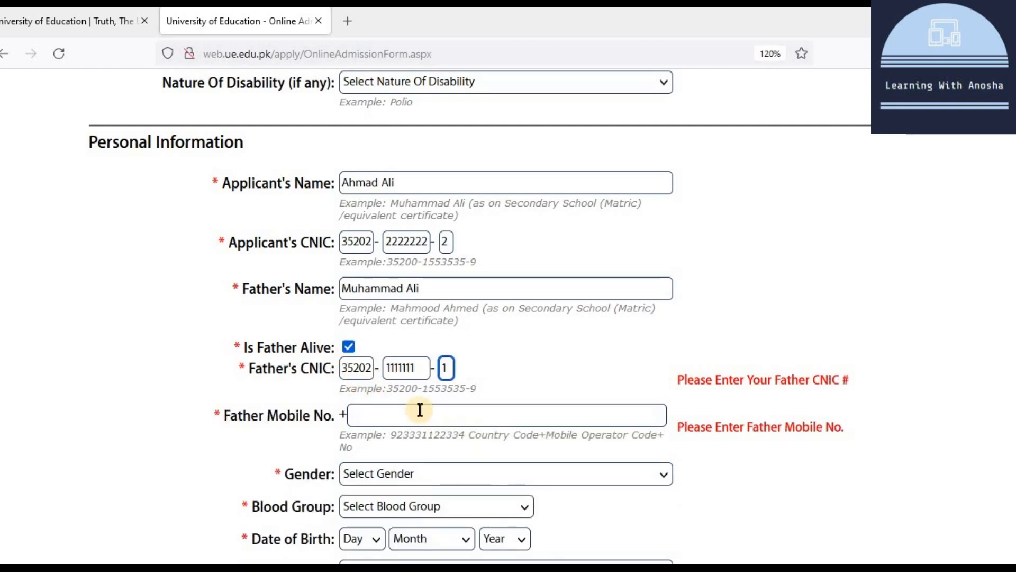
Step: Enter the father's mobile number with country code, removing the extra trailing digit
left_click(420, 409)
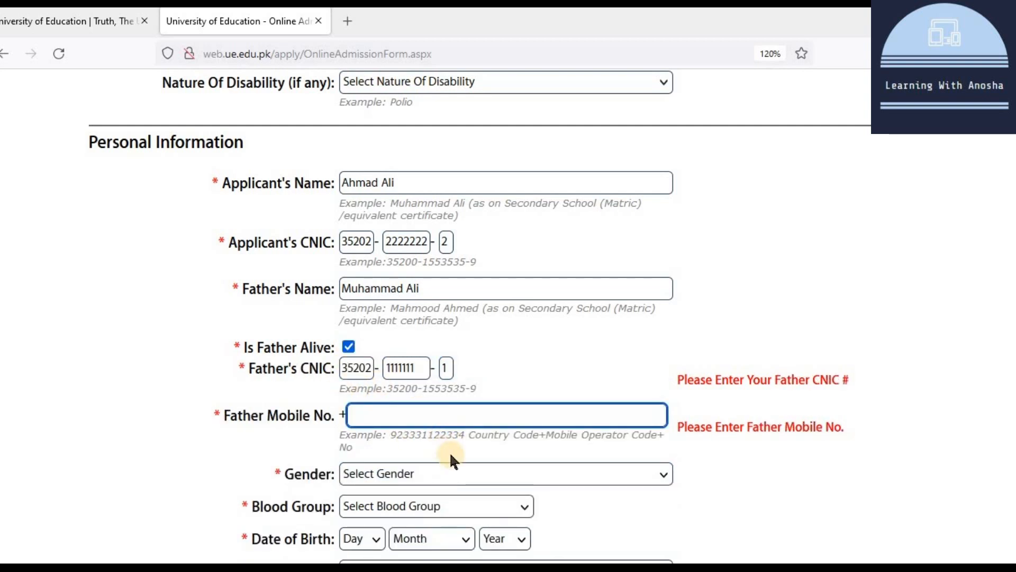
key("BackSpace")
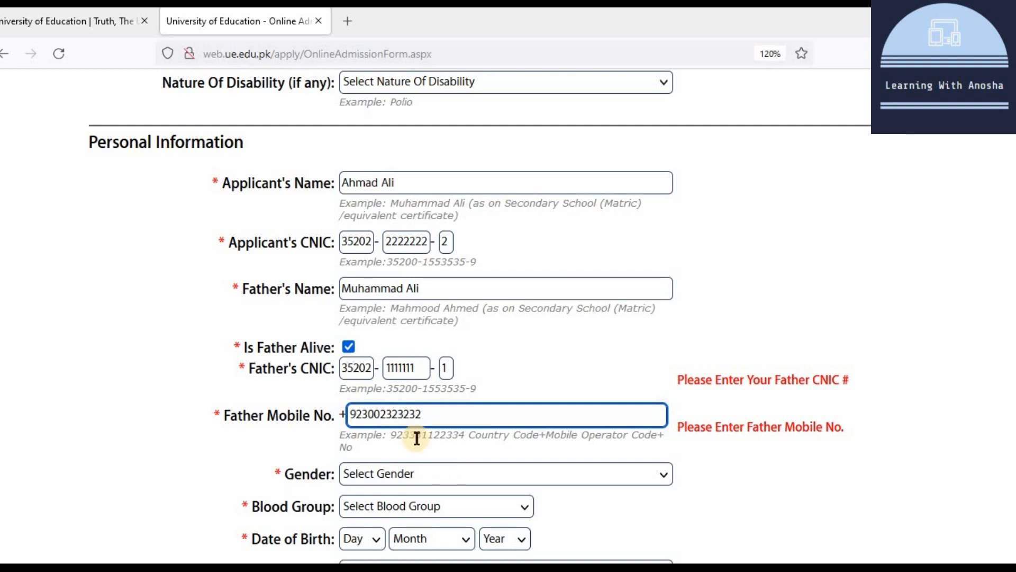
scroll(468, 396, "down", 3)
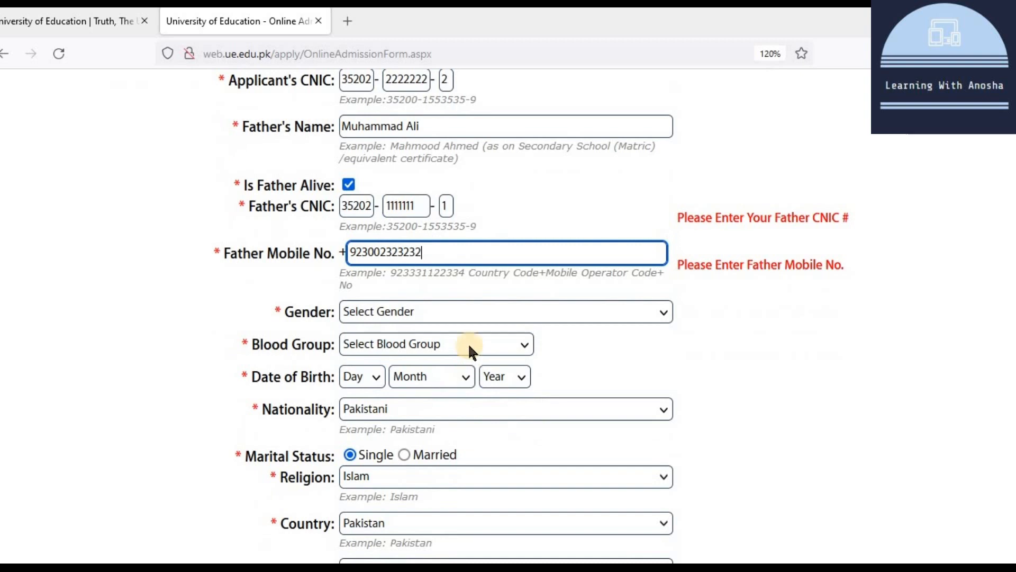
Step: Set gender to Male and blood group to O-
left_click(414, 313)
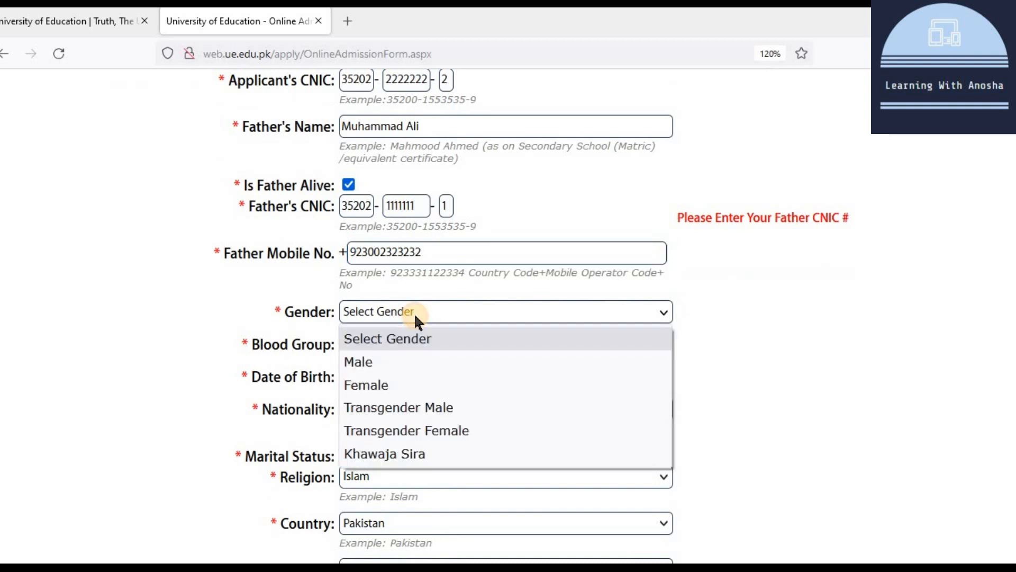
left_click(418, 363)
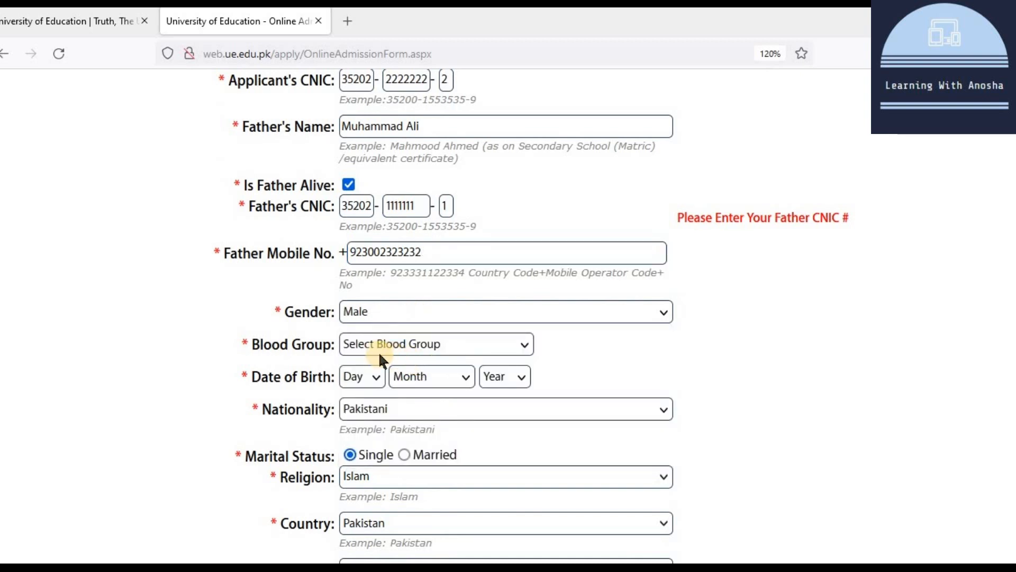
left_click(413, 344)
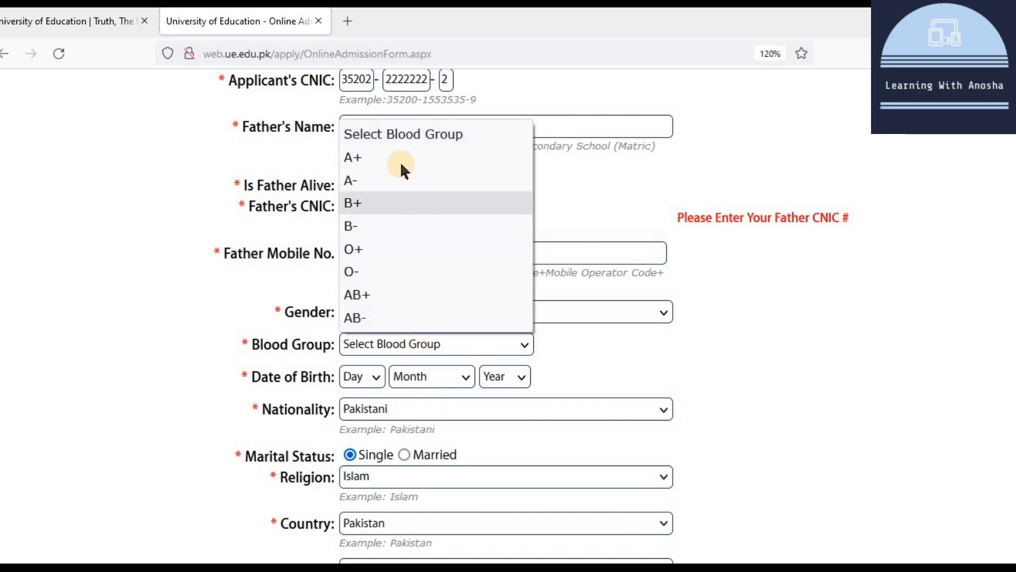
left_click(404, 267)
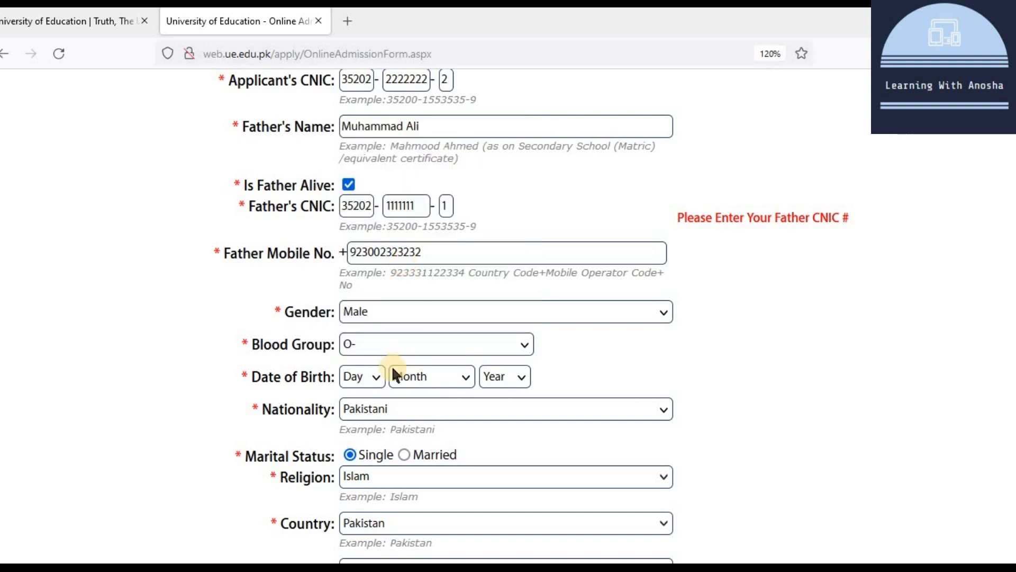
left_click(372, 379)
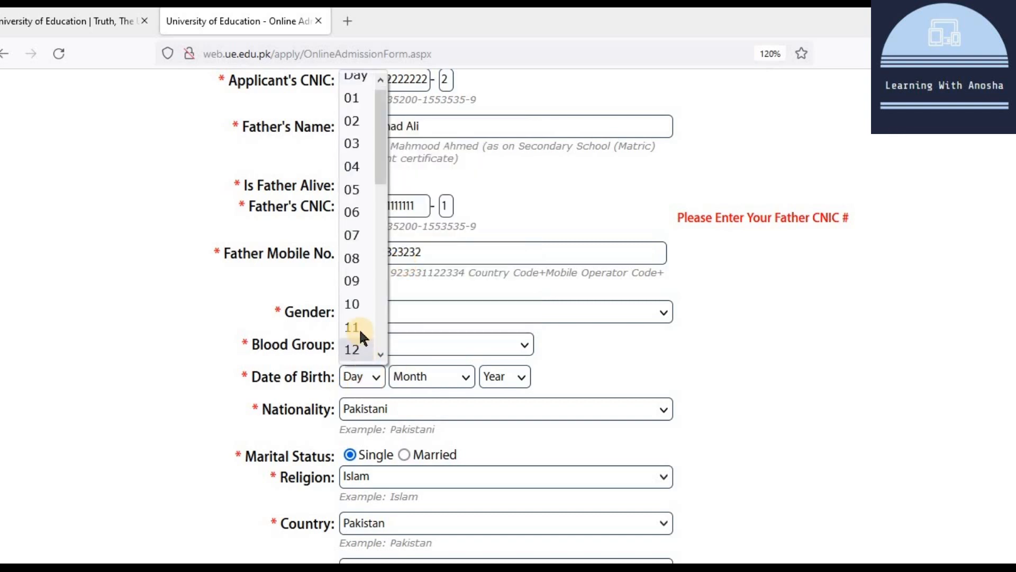
left_click(357, 325)
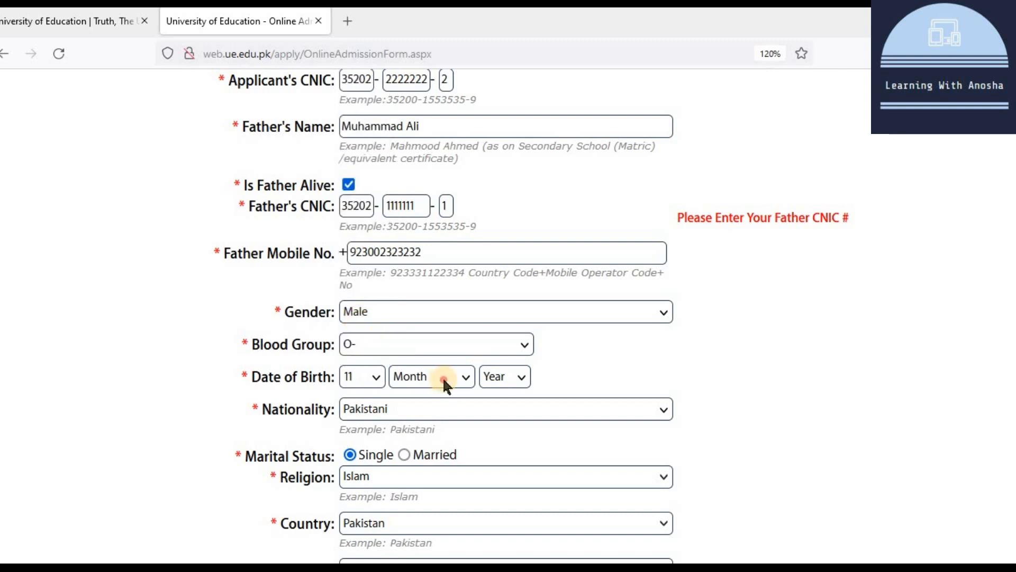
left_click(442, 377)
left_click(431, 330)
left_click(493, 373)
left_click(498, 122)
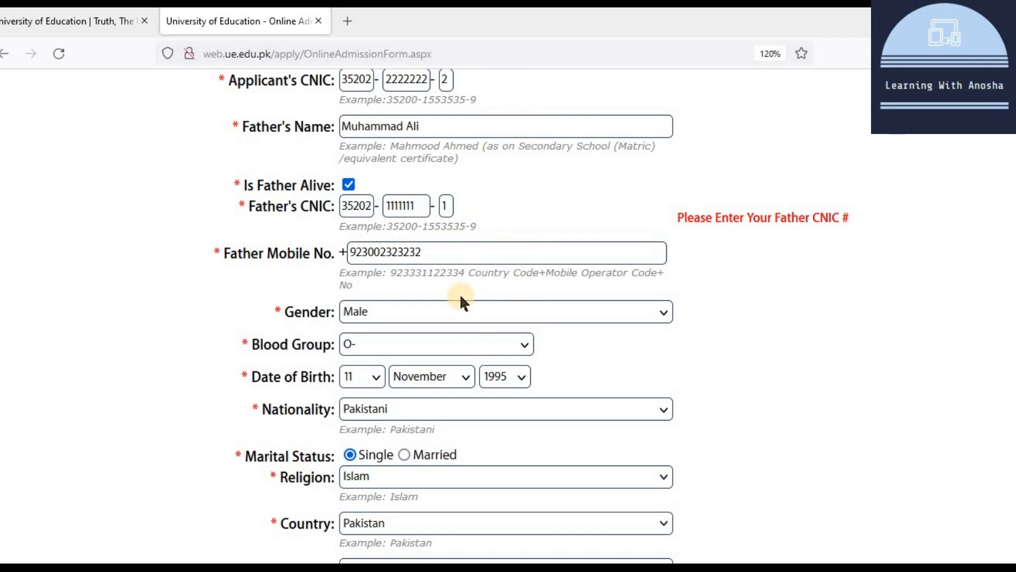
left_click(436, 409)
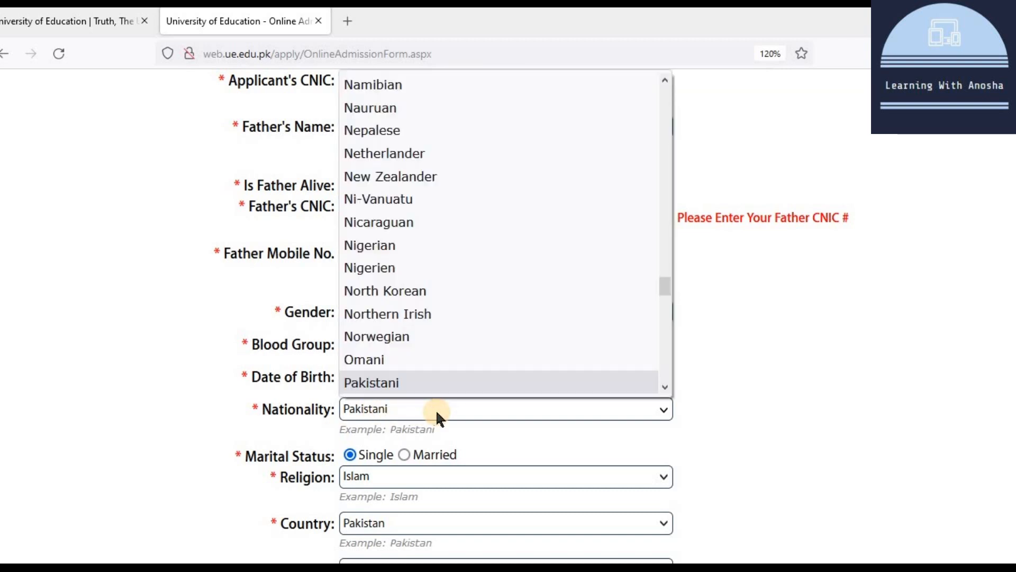
left_click(436, 408)
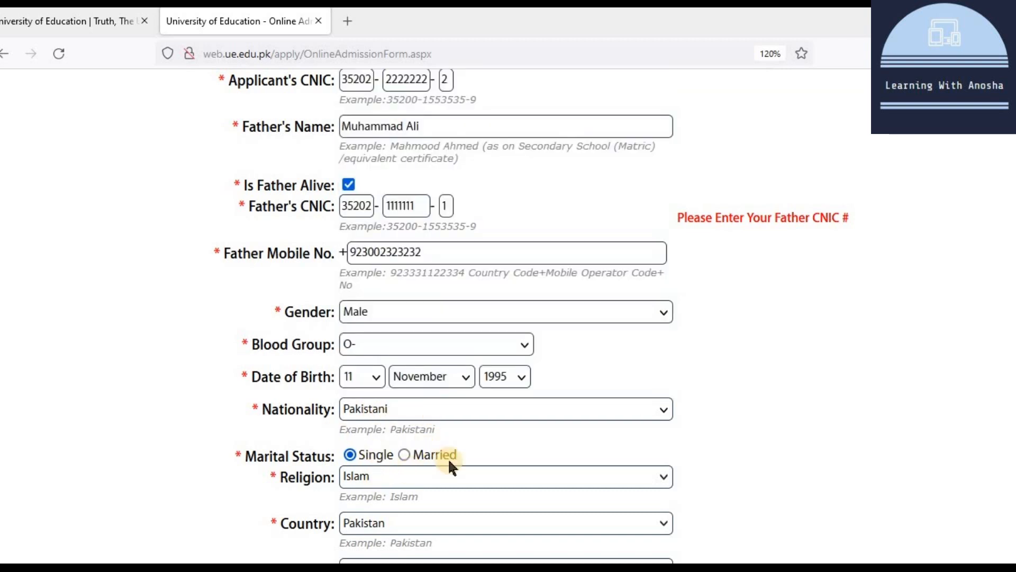
Step: Keep religion Islam and country Pakistan, and choose PUNJAB as province
scroll(403, 453, "down", 3)
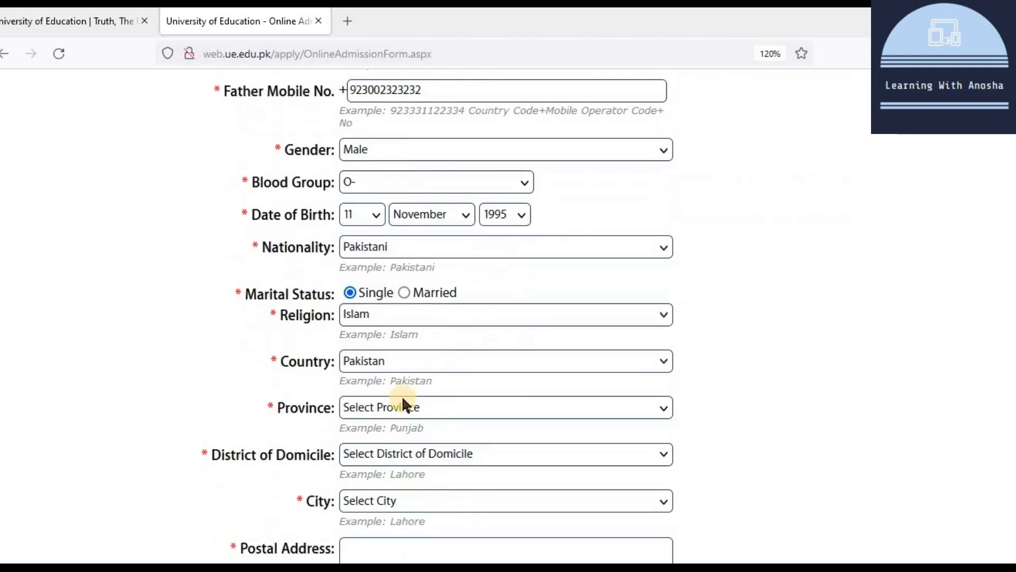
left_click(392, 318)
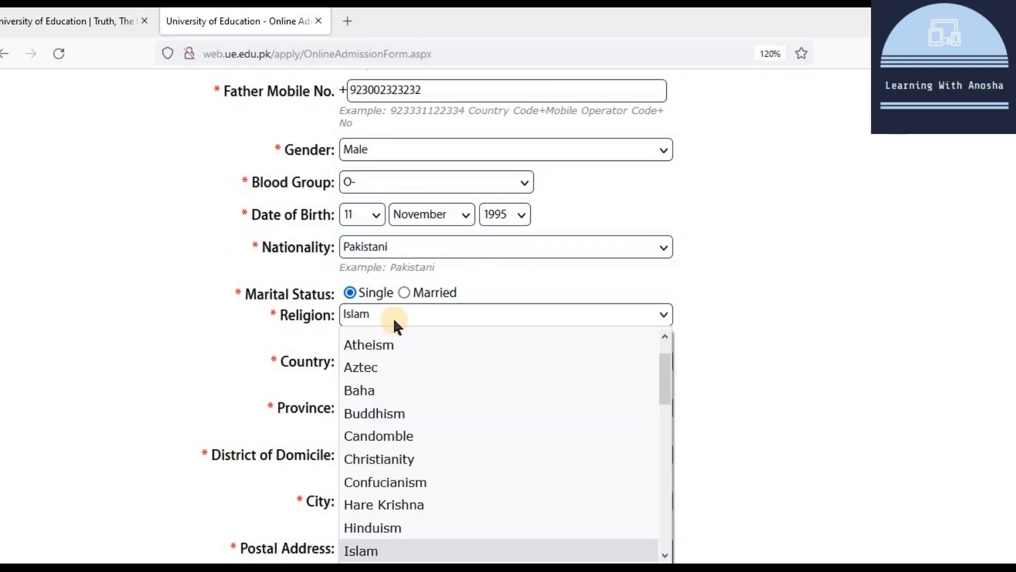
left_click(393, 318)
left_click(402, 364)
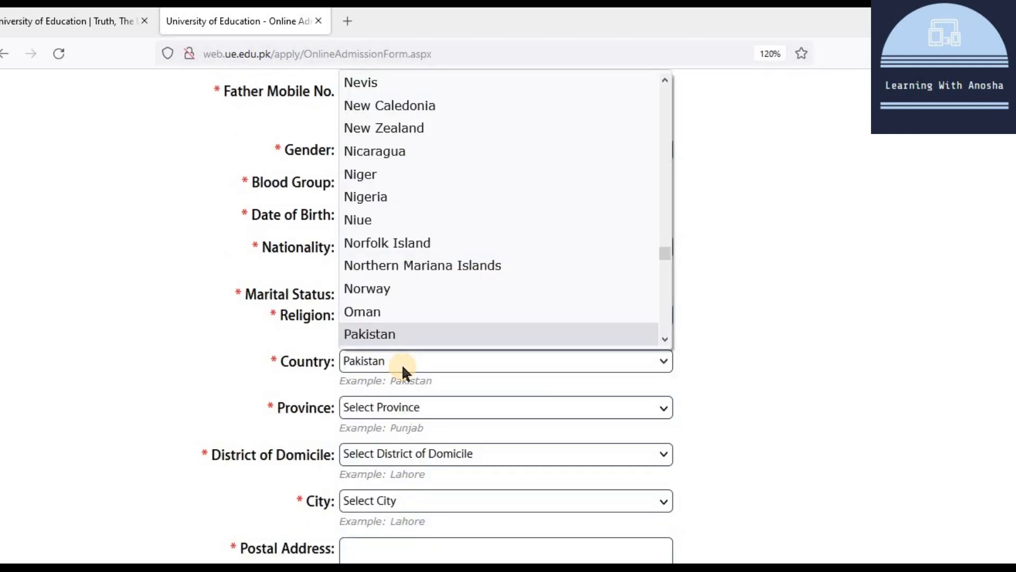
left_click(402, 364)
left_click(401, 409)
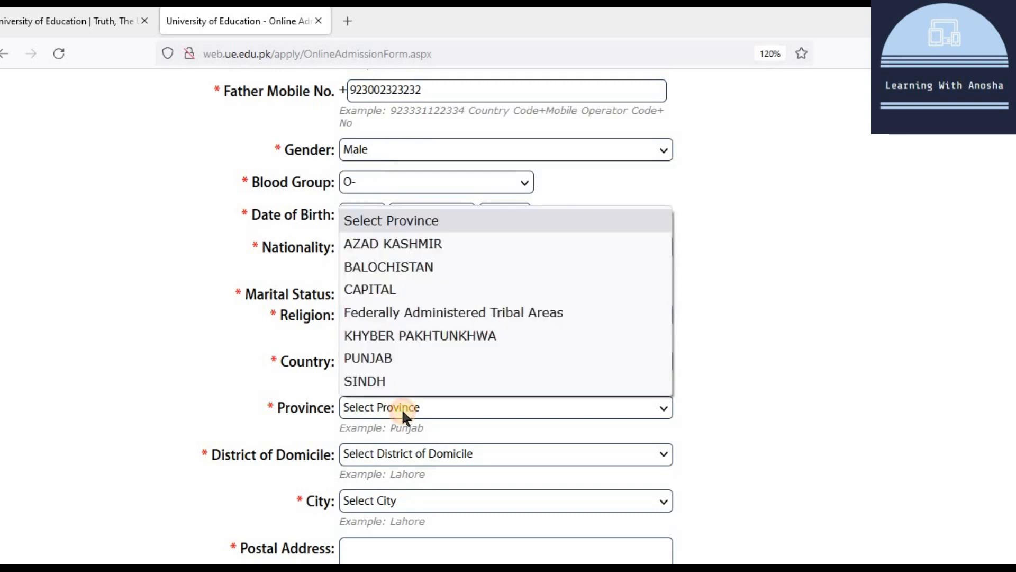
left_click(417, 358)
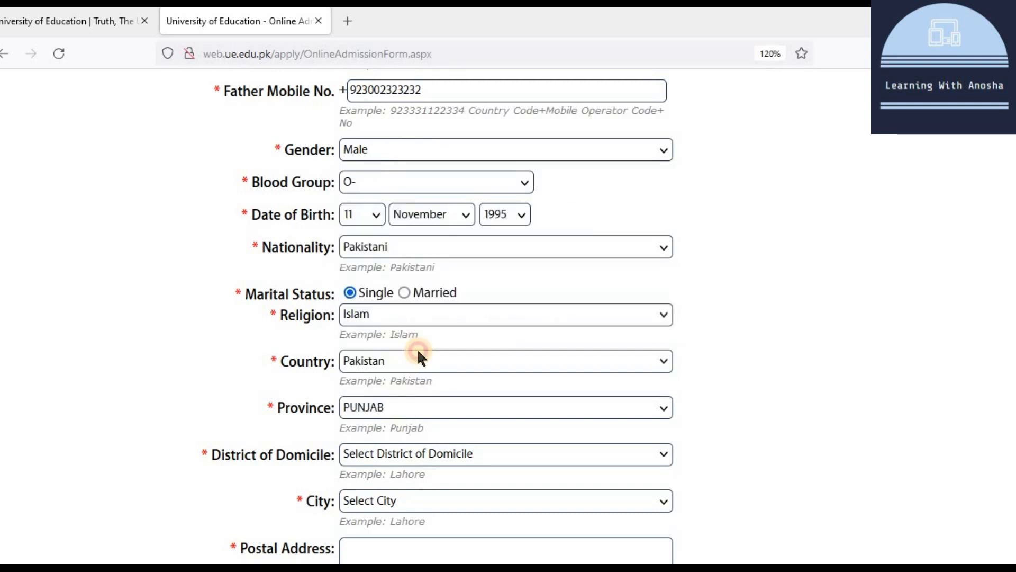
Step: Set both District of Domicile and City to Lahore
left_click(412, 454)
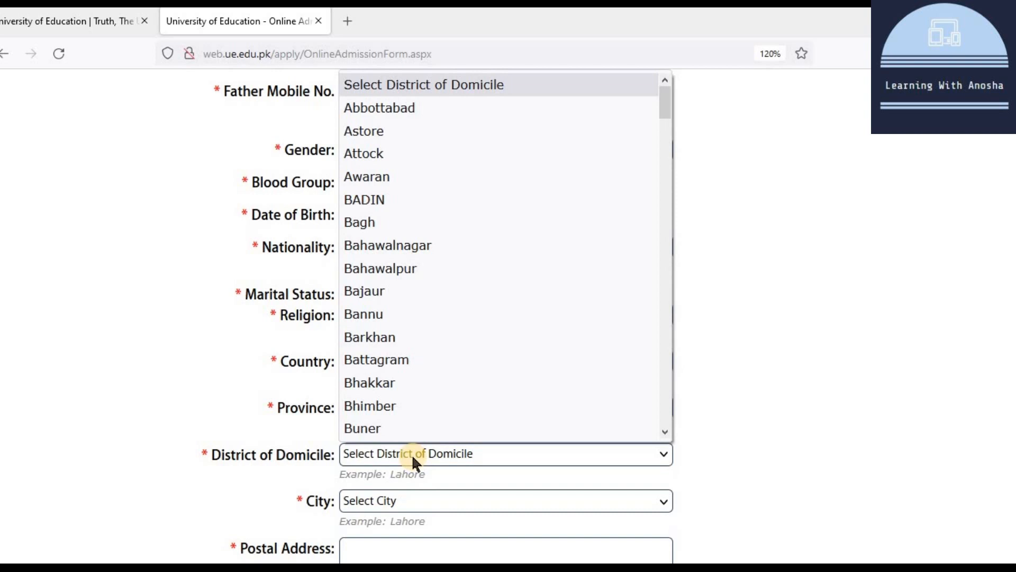
key("l")
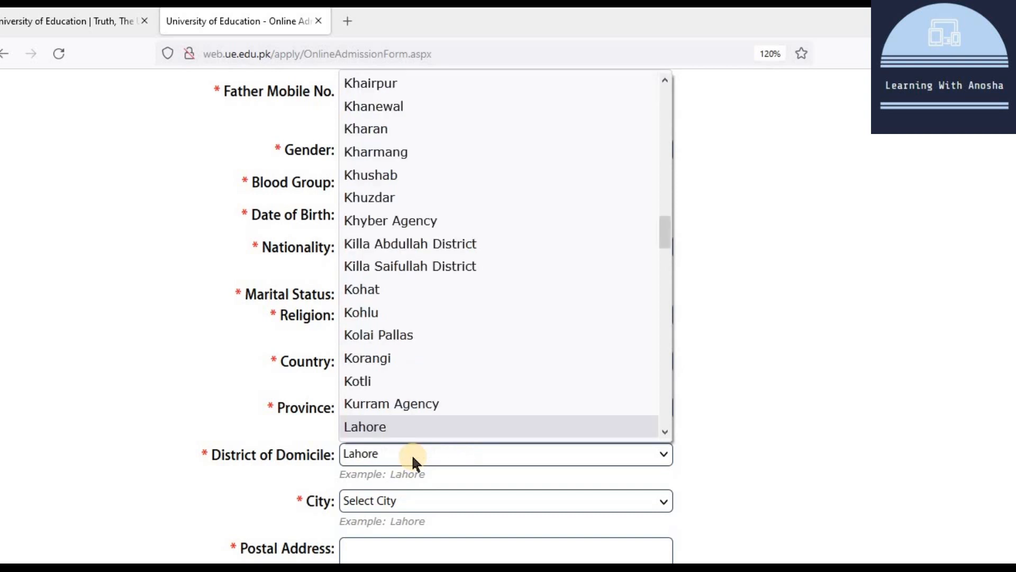
left_click(423, 427)
scroll(406, 437, "down", 3)
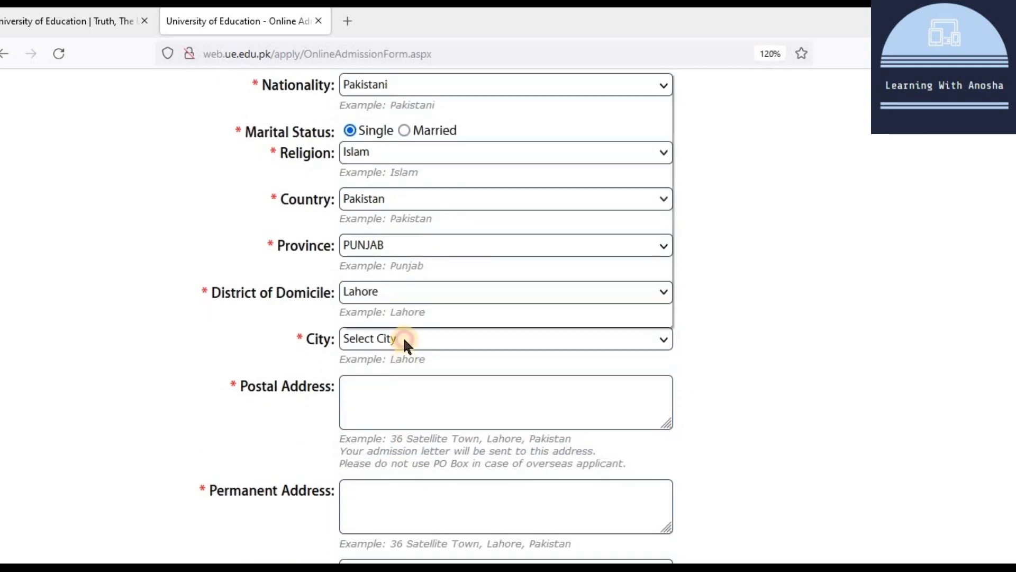
left_click(403, 336)
key("l")
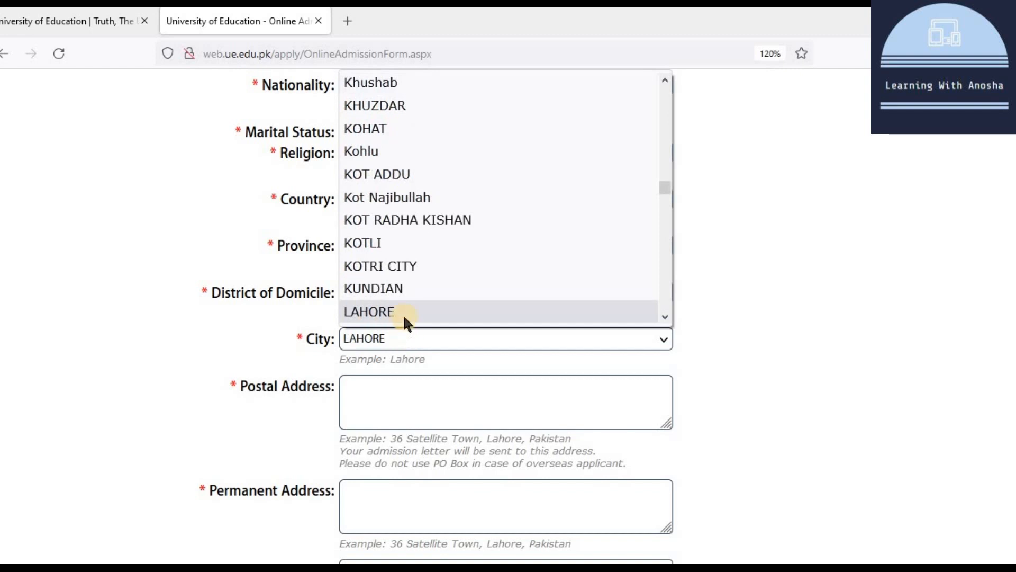
left_click(404, 316)
Step: Paste the same address into Postal Address and Permanent Address
left_click(398, 394)
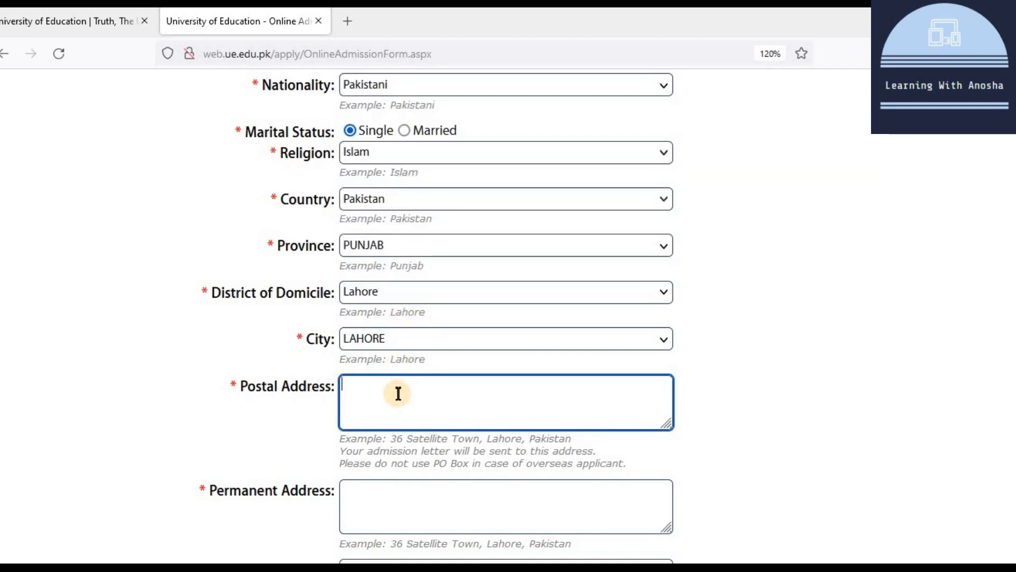
type("House 1 Street 2 ABC Block Lahore")
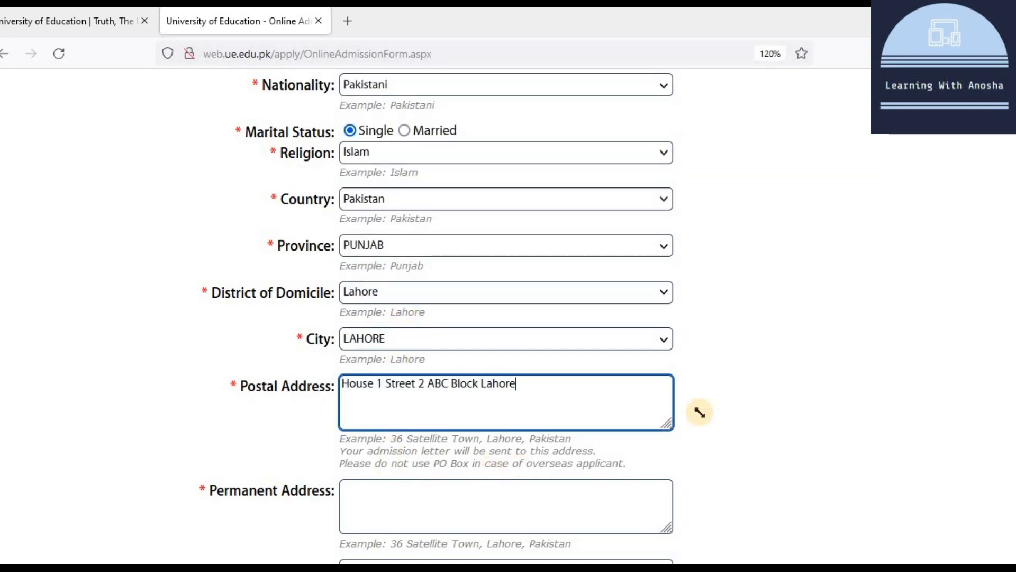
scroll(638, 444, "down", 1)
scroll(637, 440, "down", 3)
left_click_drag(529, 300, 323, 297)
key("ctrl+c")
left_click(407, 421)
key("ctrl+v")
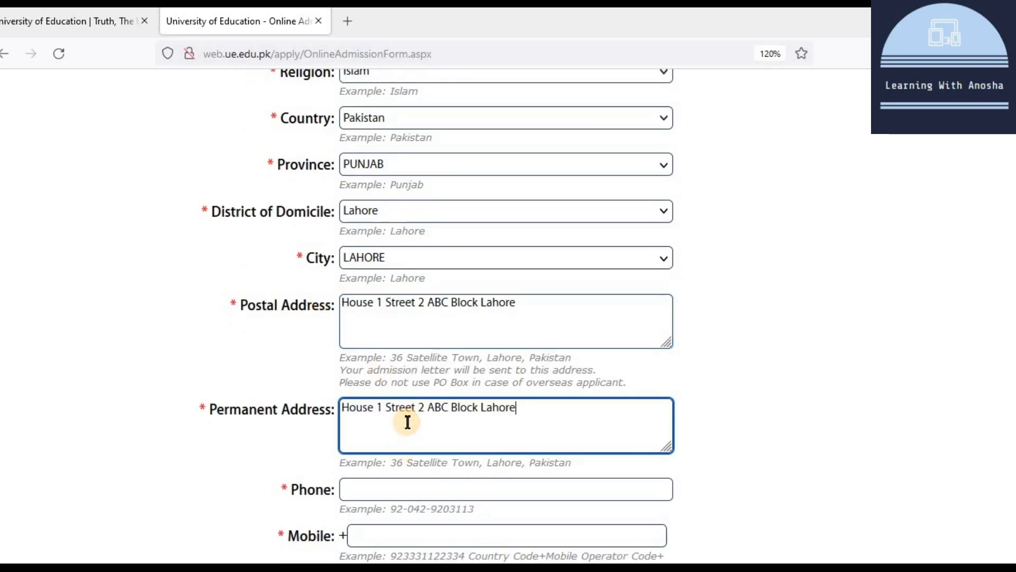
scroll(447, 402, "down", 8)
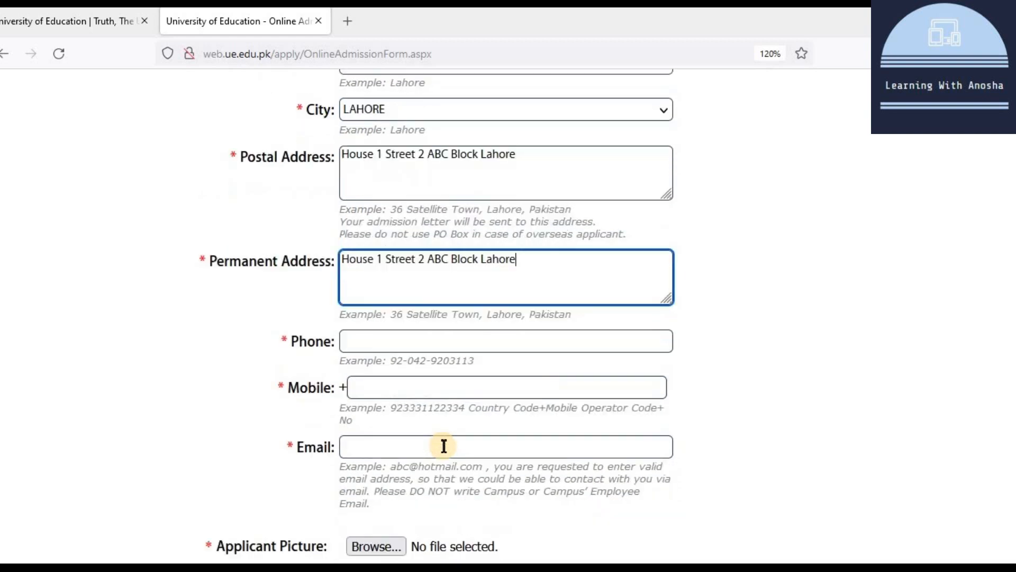
left_click(429, 328)
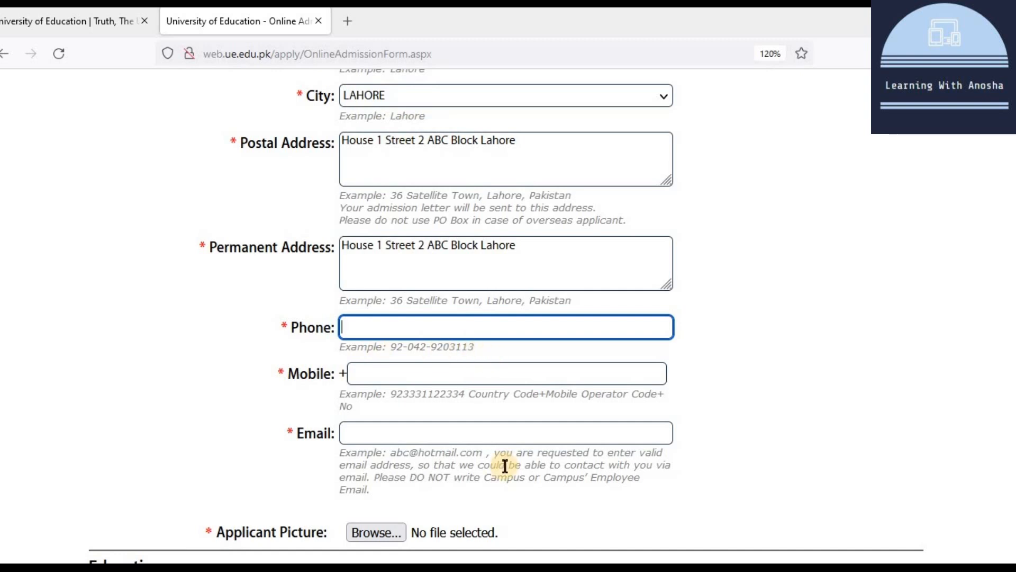
Step: Enter the applicant's landline phone, mobile number and e-mail address
type("92-042-2222222")
left_click(438, 373)
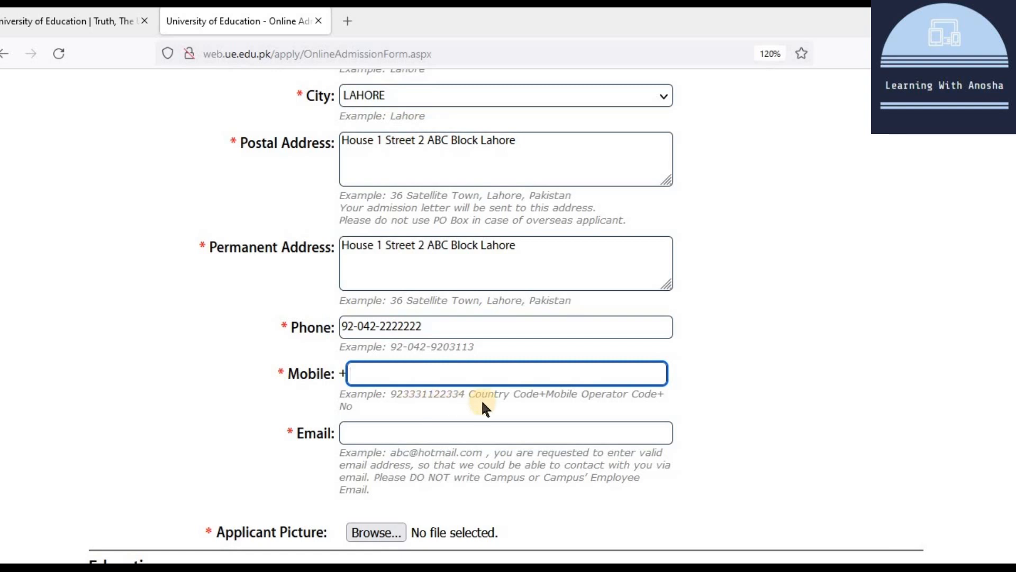
type("923001111111")
left_click(357, 433)
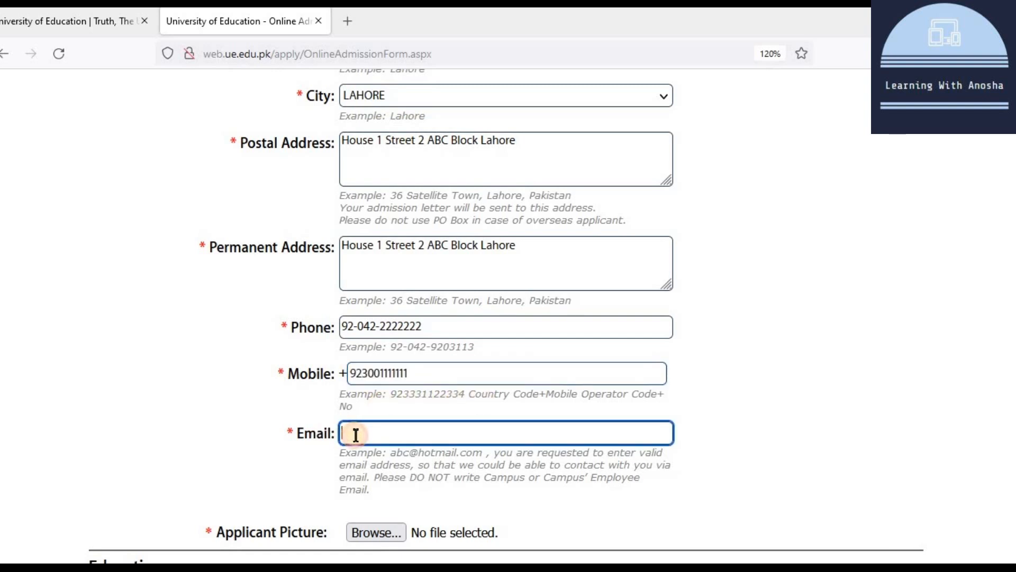
key("ctrl+v")
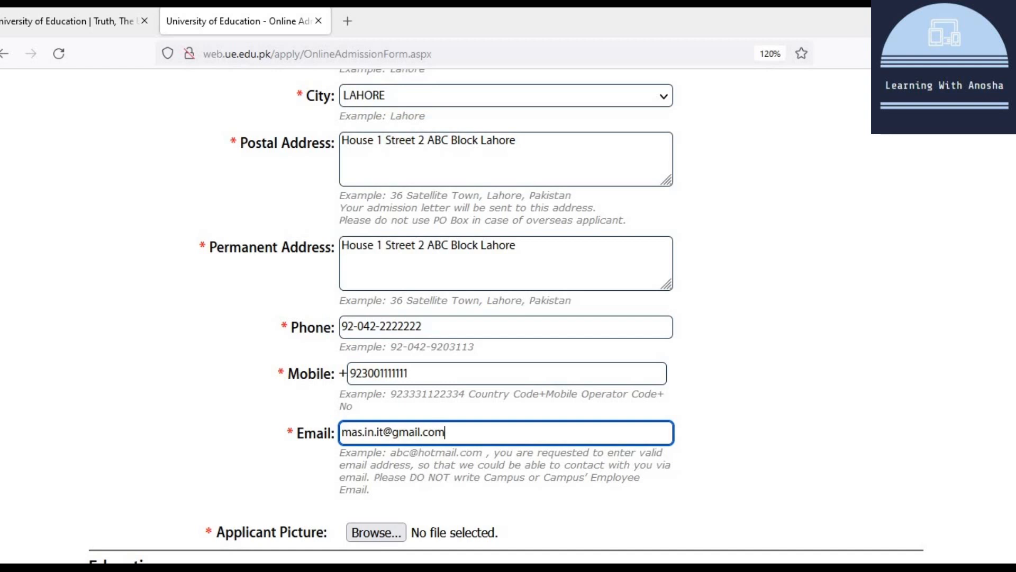
scroll(443, 534, "down", 2)
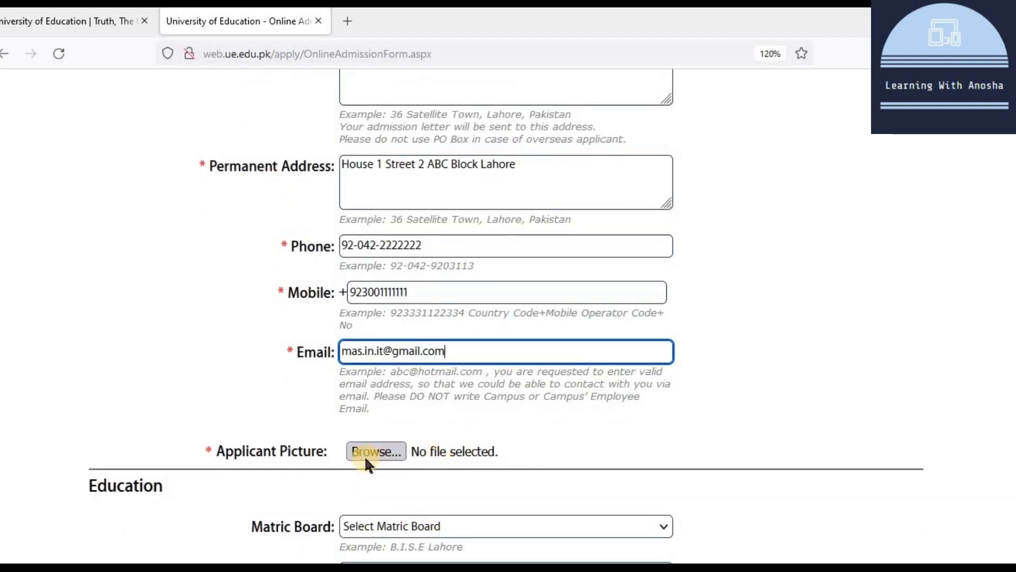
Step: Attach mypic.jpg as the applicant picture and scroll down to the Education section
left_click(376, 449)
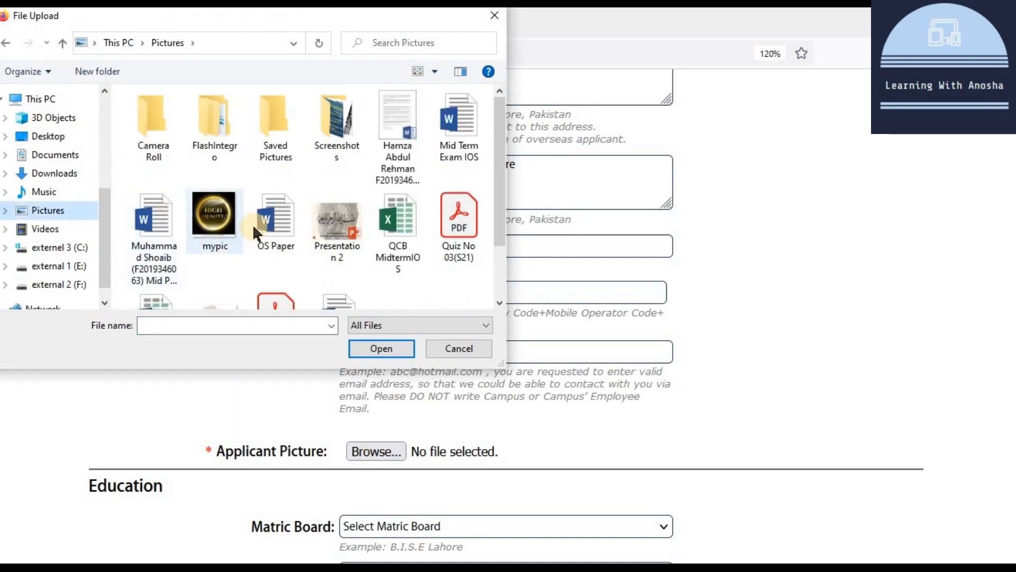
double_click(220, 215)
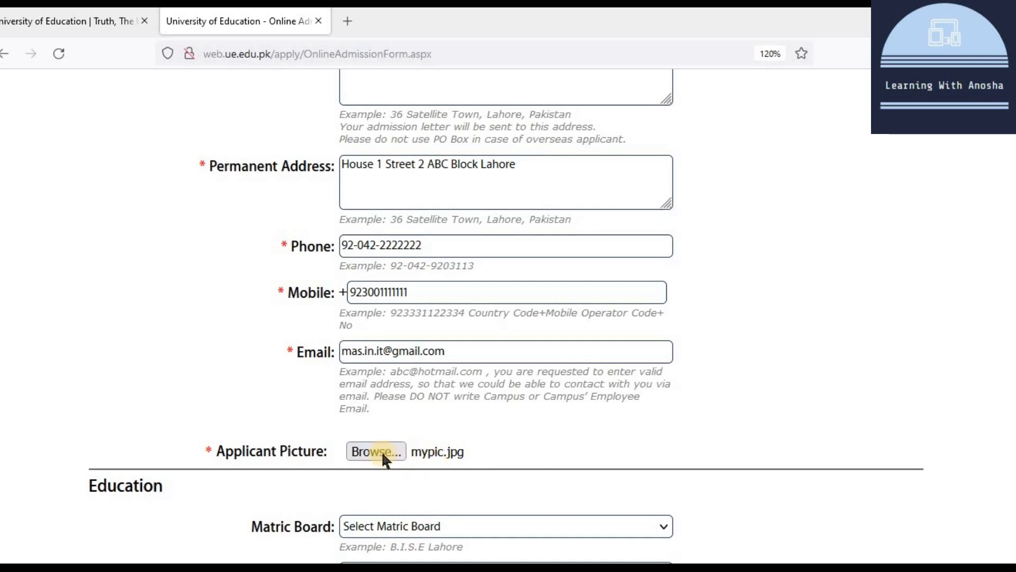
scroll(484, 359, "down", 3)
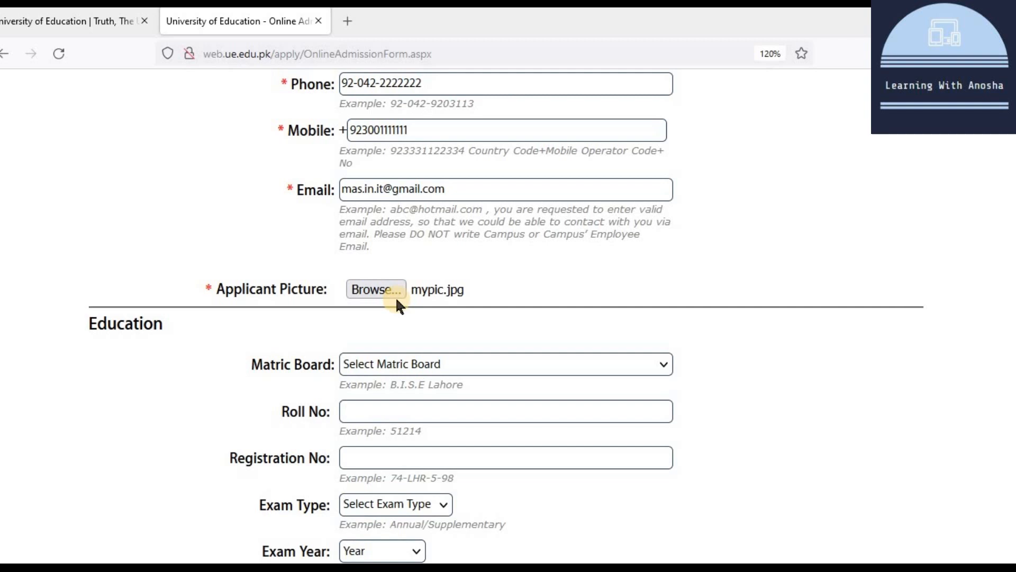
scroll(398, 303, "down", 2)
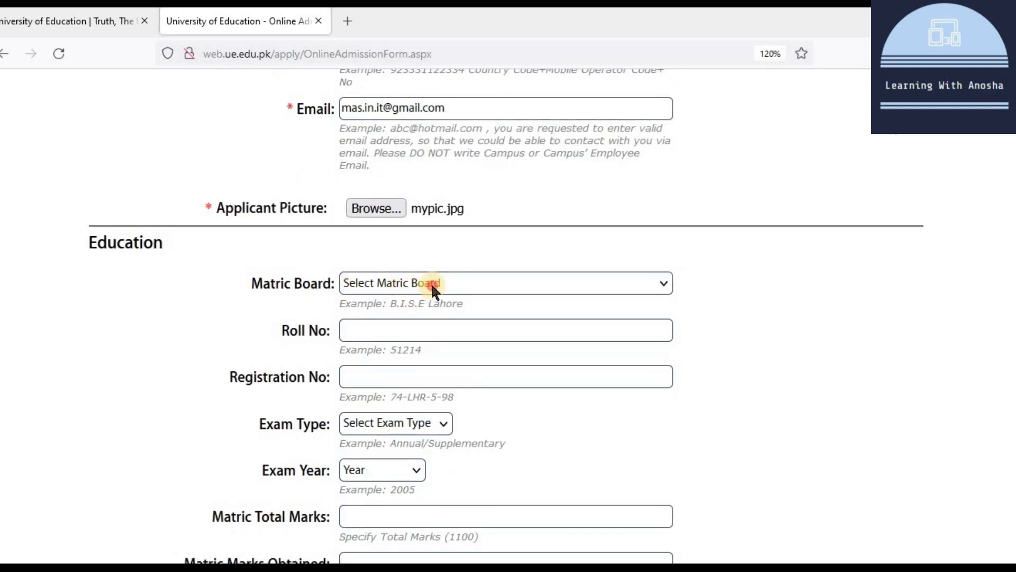
Step: Choose Lahore as matric board and enter the matric roll and registration numbers
left_click(431, 282)
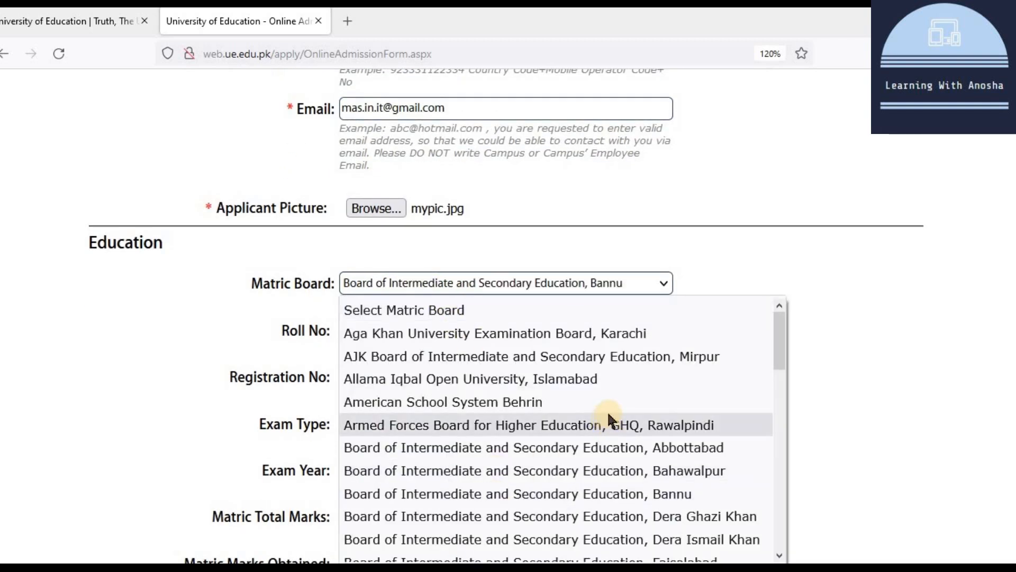
scroll(609, 418, "down", 10)
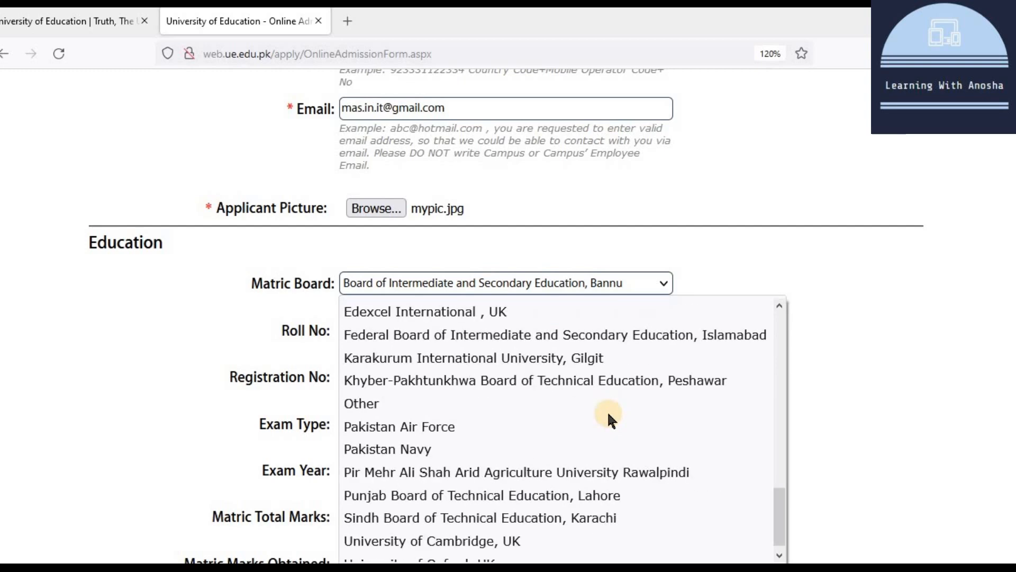
scroll(607, 415, "down", 1)
scroll(619, 424, "up", 10)
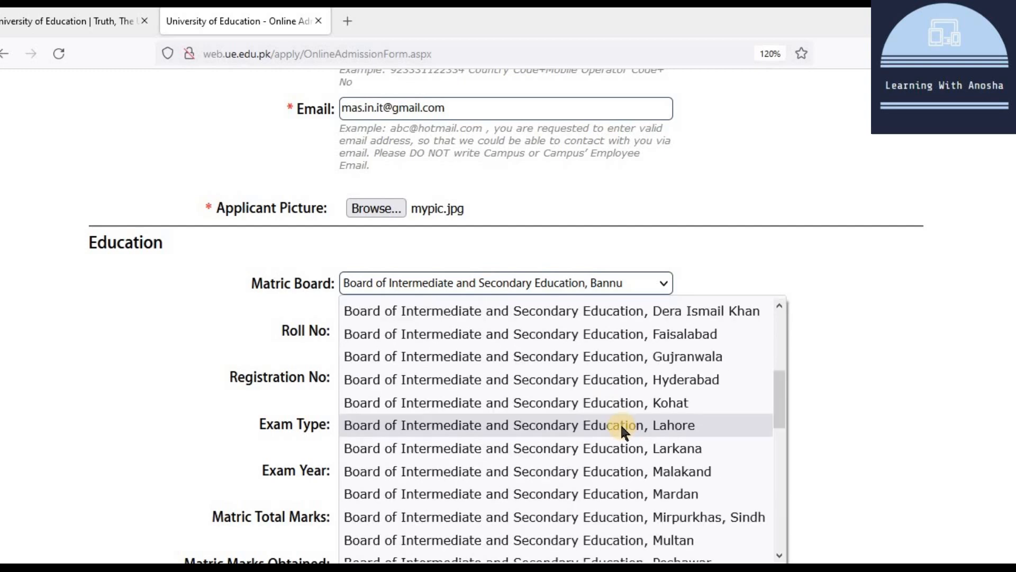
left_click(619, 423)
left_click(394, 332)
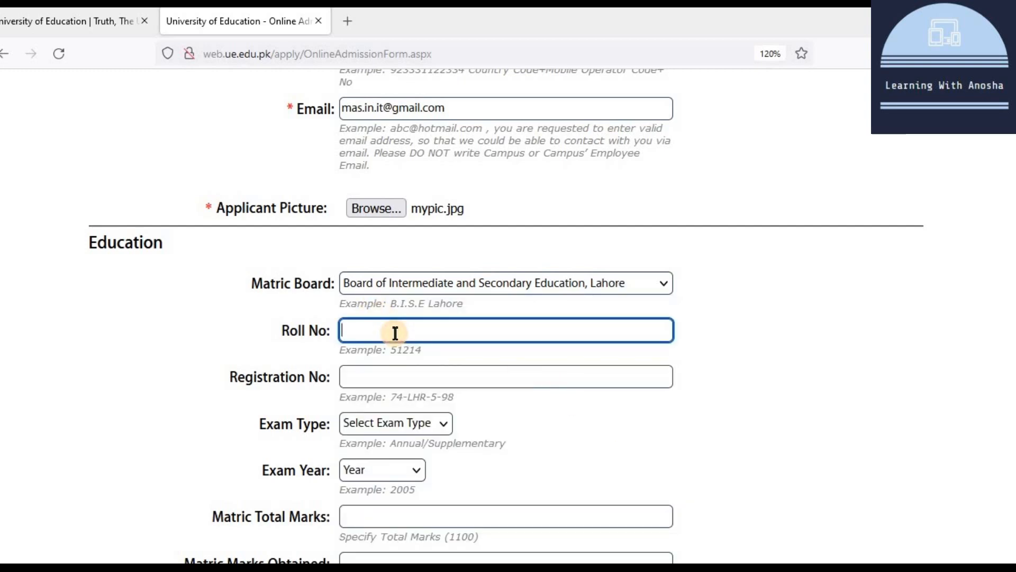
type("3434343")
left_click(408, 378)
type("53535")
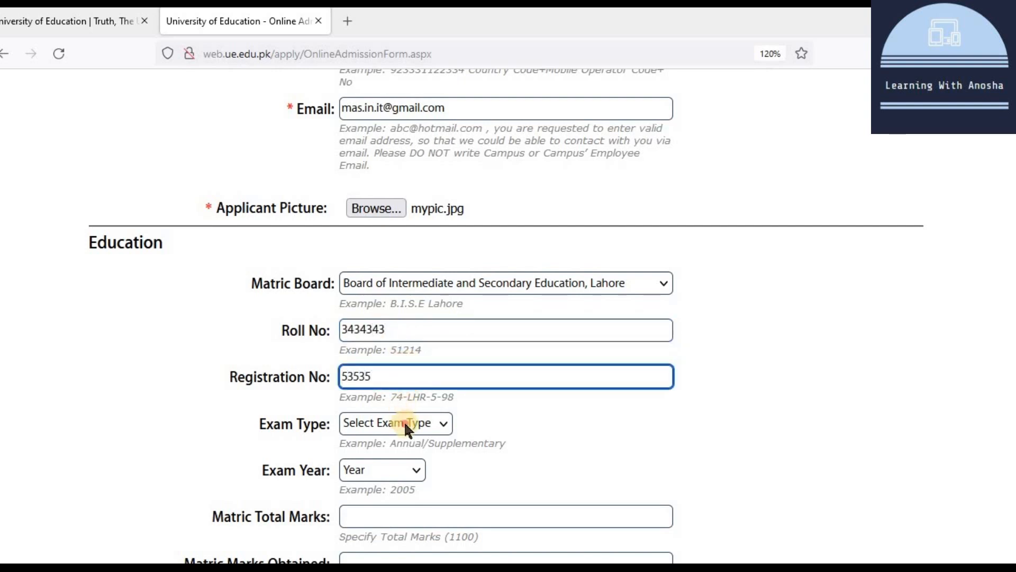
Step: Set the matric exam to Annual 2012 with total marks 1050
left_click(405, 421)
left_click(397, 476)
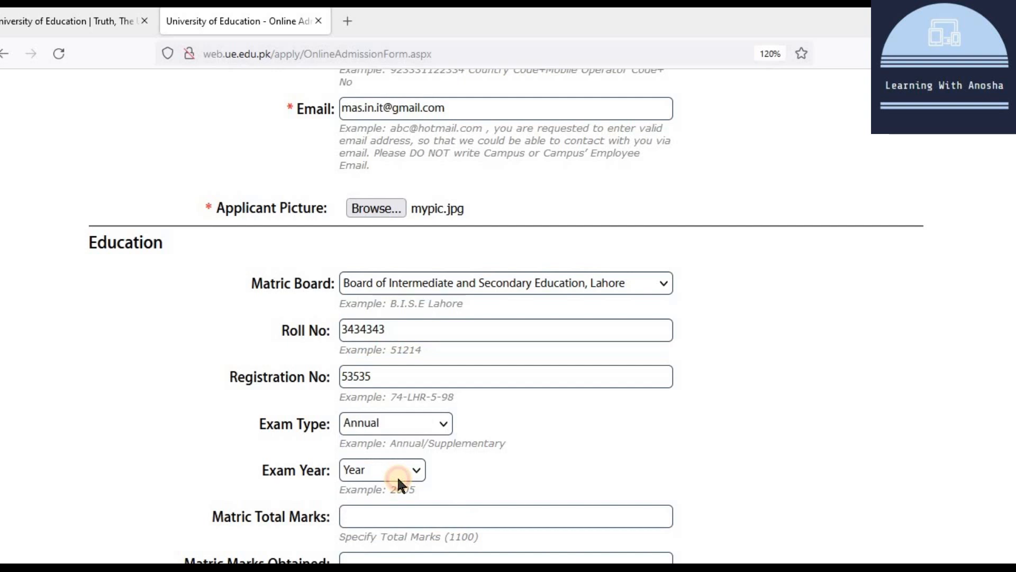
scroll(397, 462, "down", 3)
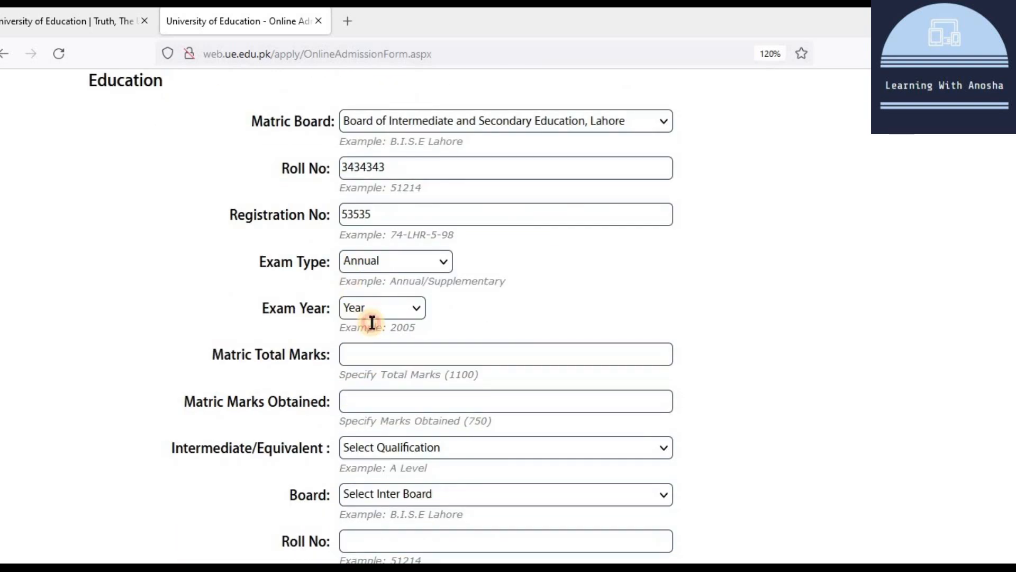
left_click(354, 306)
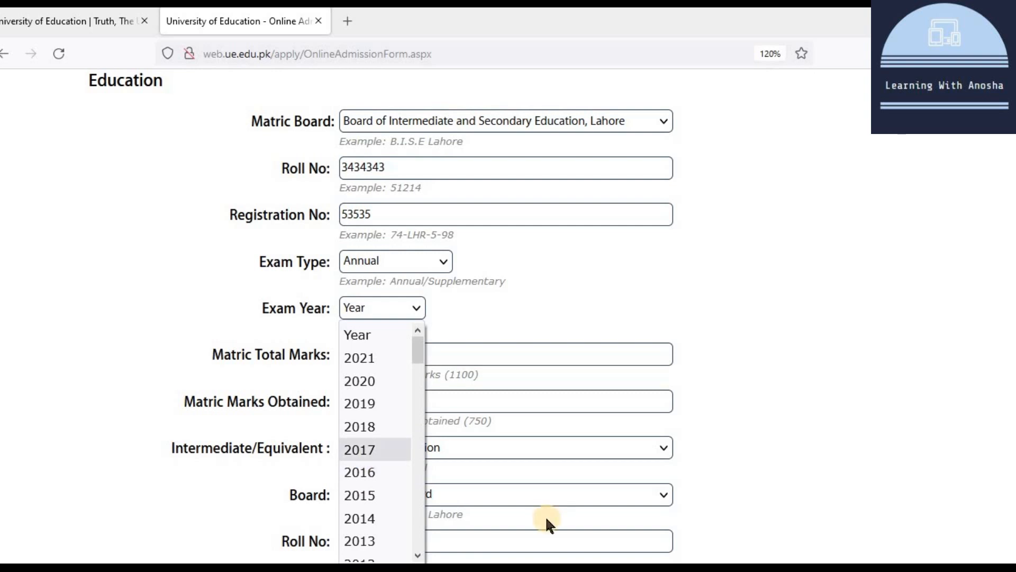
scroll(373, 532, "down", 2)
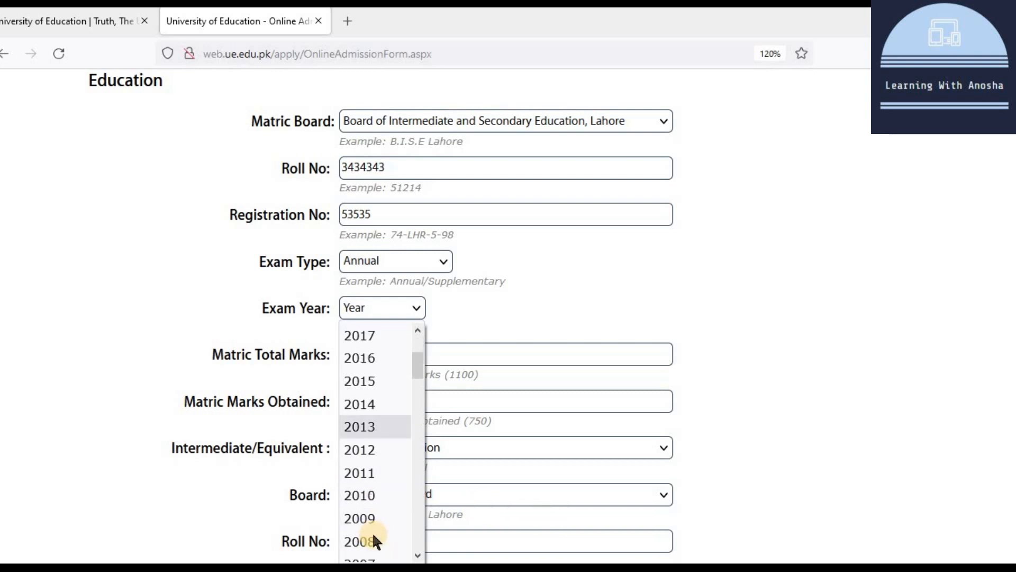
left_click(377, 455)
left_click(374, 355)
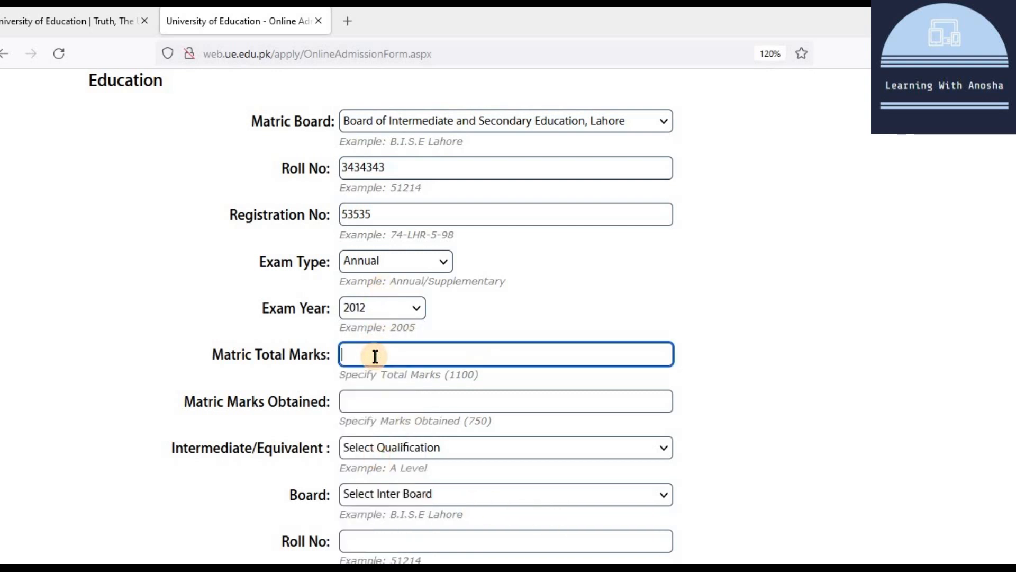
type("1050")
left_click(420, 405)
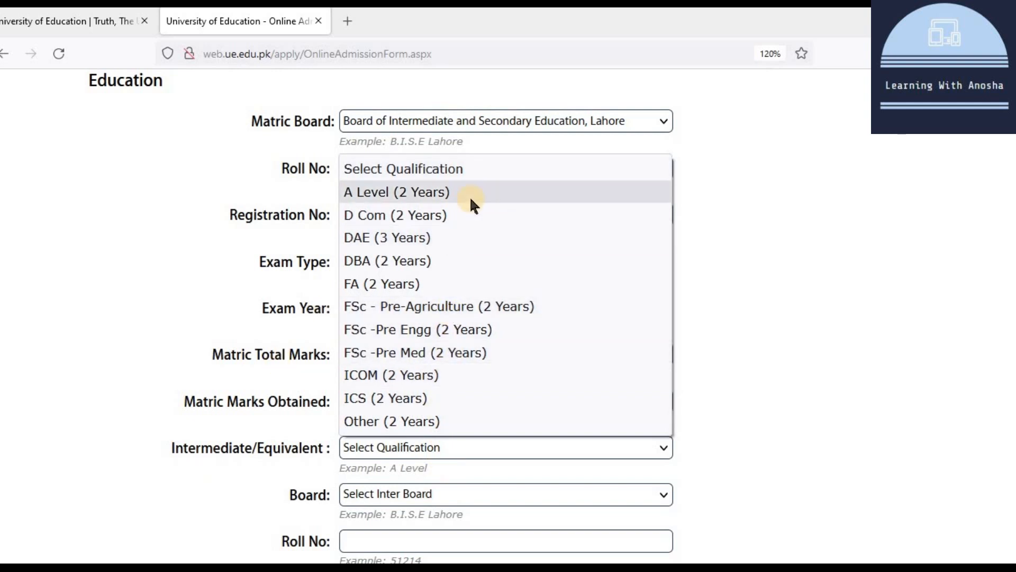
Step: Settle on FSc -Pre Engg (2 Years) for intermediate, after trying Pre Med and ICOM, and tick Physics
left_click(395, 327)
scroll(379, 456, "down", 3)
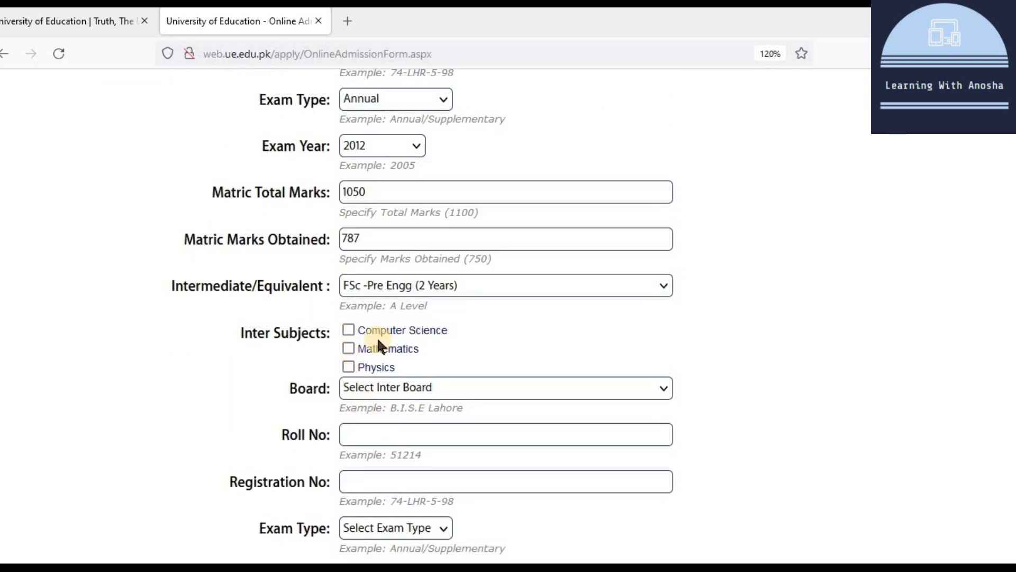
left_click(471, 285)
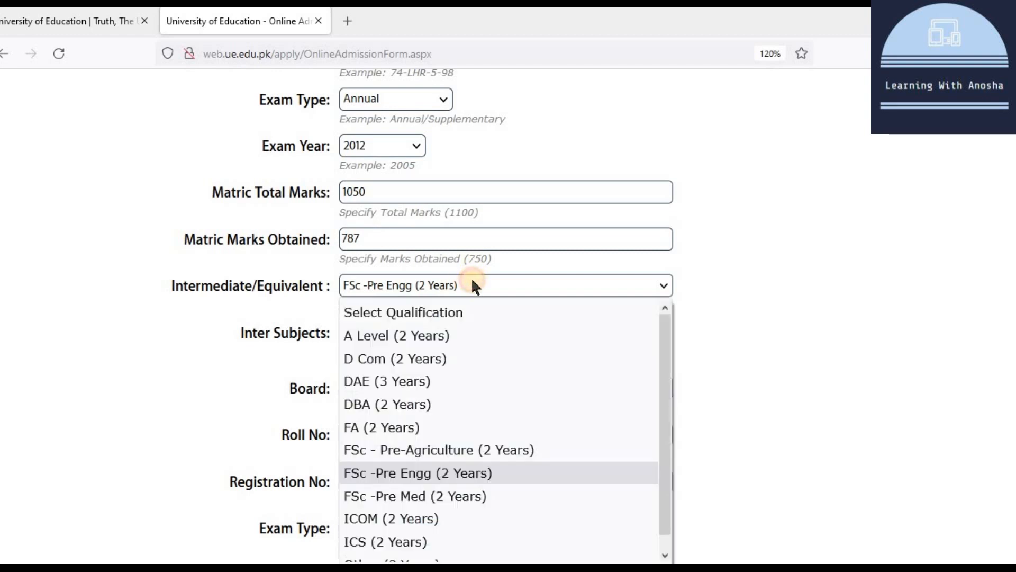
left_click(437, 487)
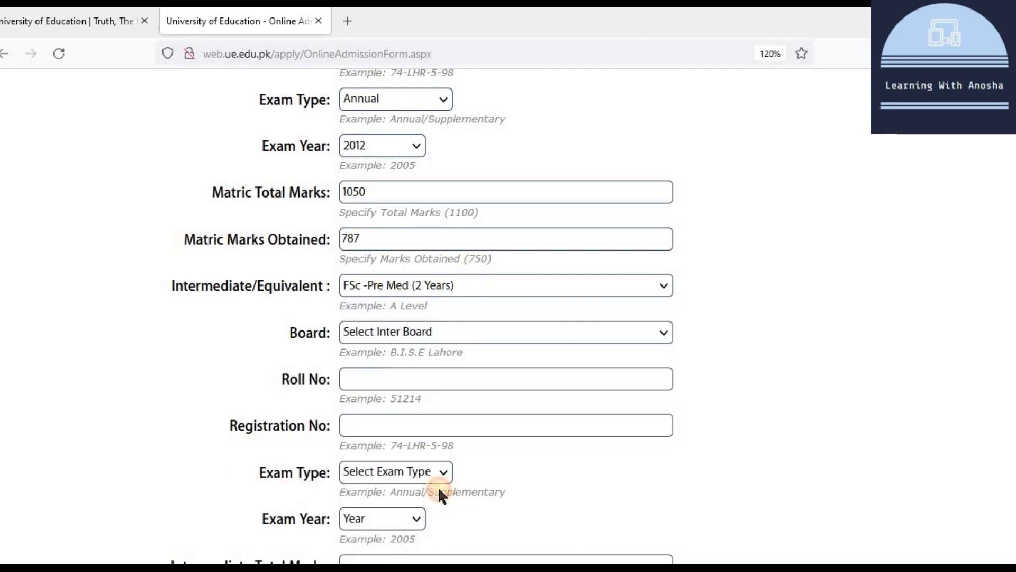
left_click(481, 281)
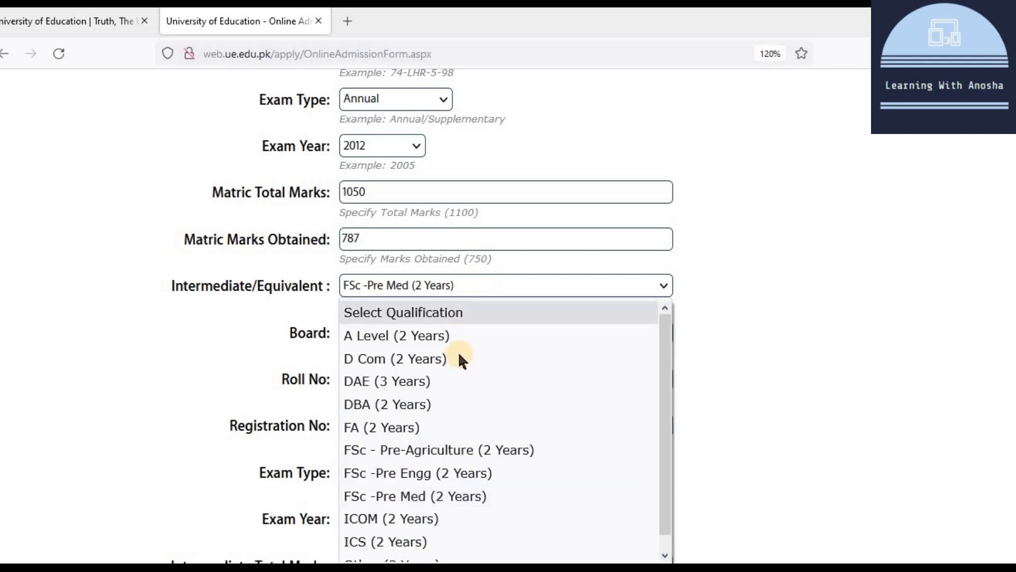
left_click(427, 516)
left_click(445, 288)
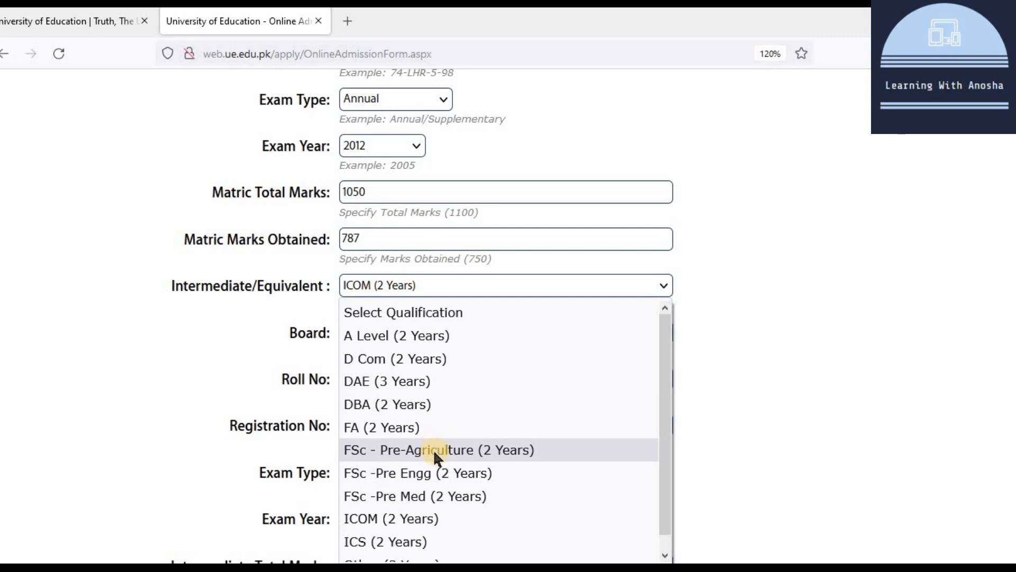
left_click(441, 467)
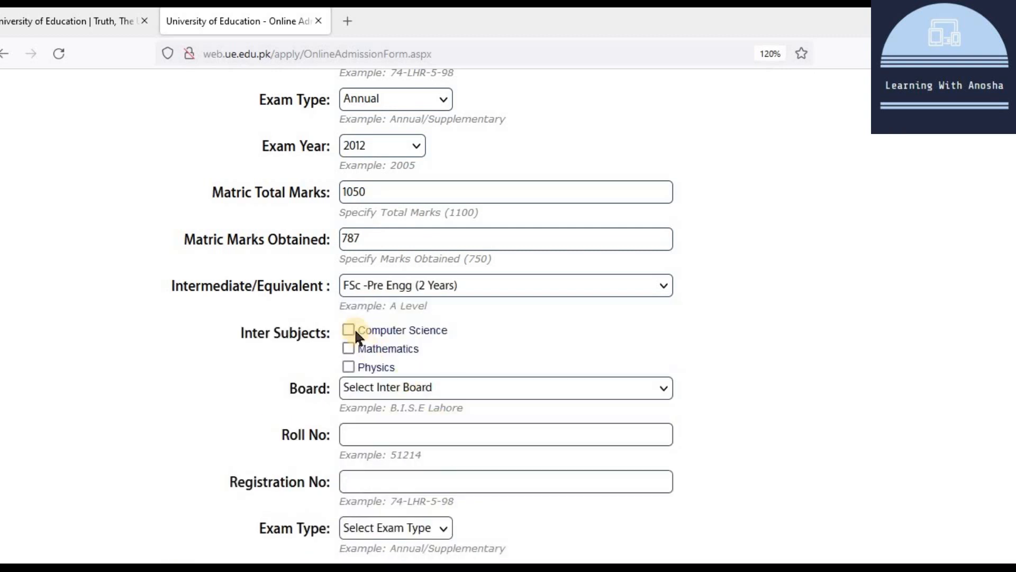
left_click(349, 366)
scroll(383, 230, "down", 3)
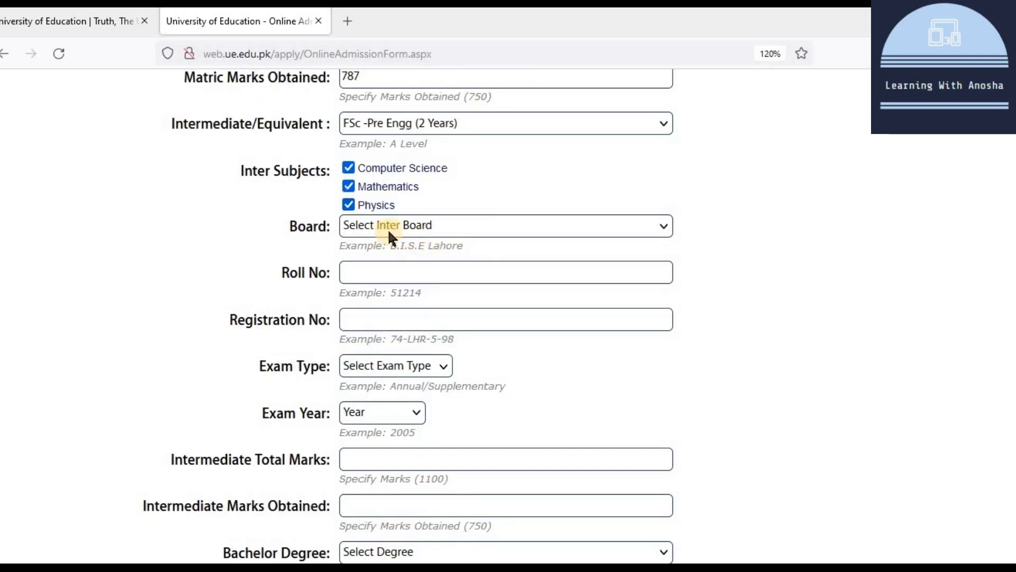
Step: Choose the Lahore board and enter the intermediate roll and registration numbers
left_click(412, 227)
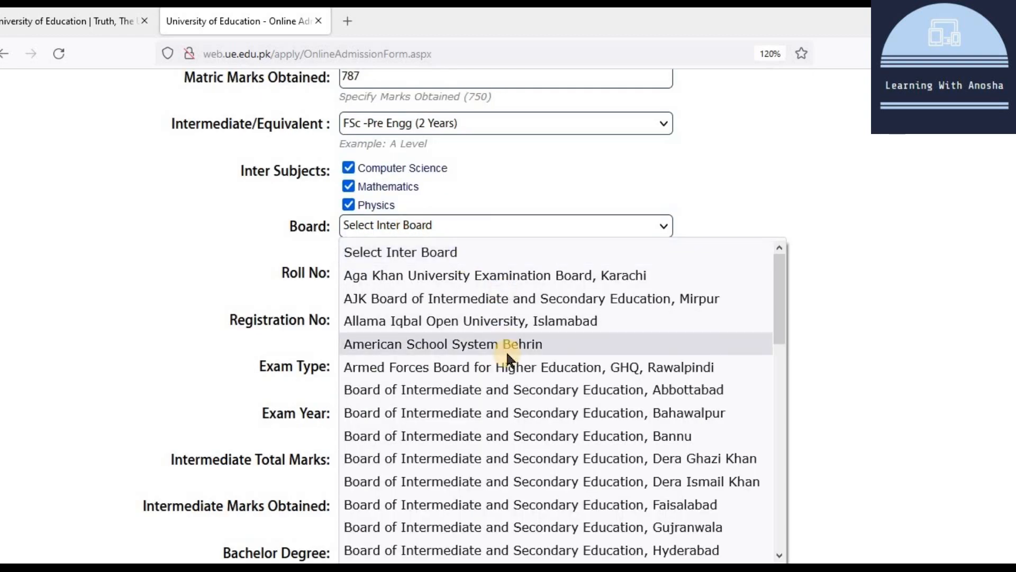
scroll(507, 353, "down", 3)
scroll(508, 351, "down", 3)
scroll(524, 347, "up", 3)
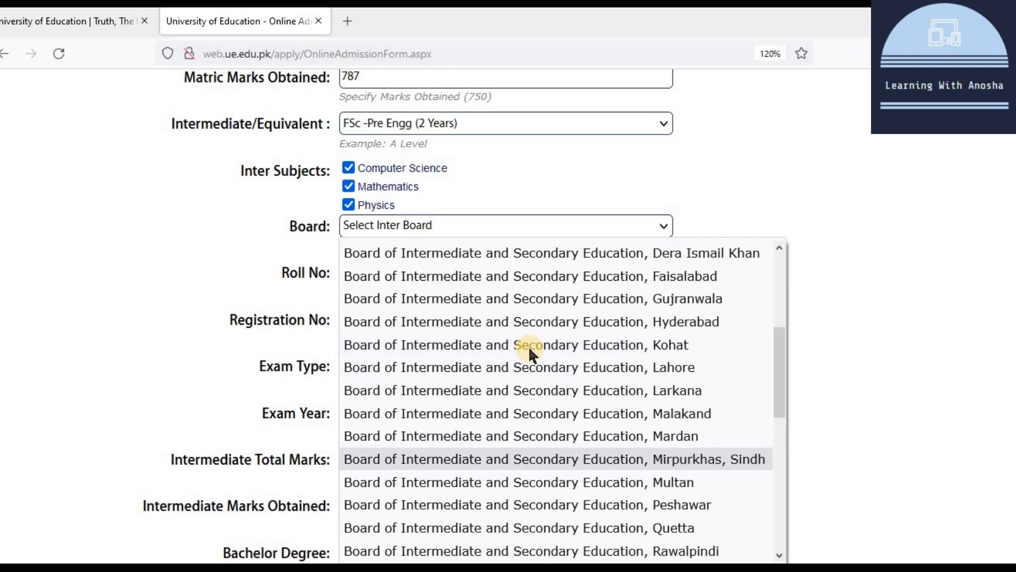
left_click(580, 366)
left_click(389, 271)
type("44533")
left_click(420, 325)
type("desdf22")
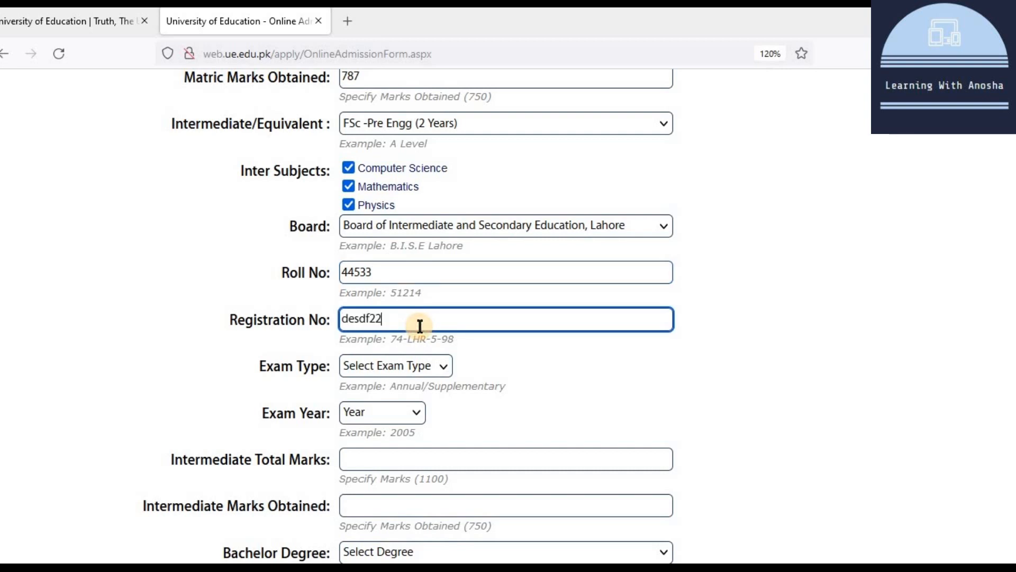
Step: Set the intermediate exam to Annual 2014 with 888 marks obtained out of 1100
left_click(407, 365)
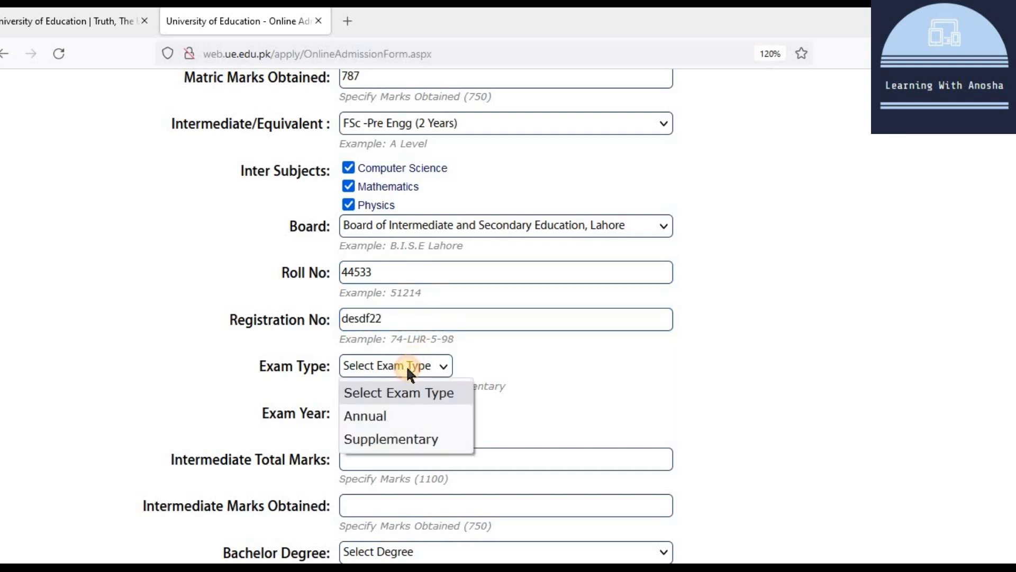
left_click(400, 416)
scroll(386, 331, "down", 2)
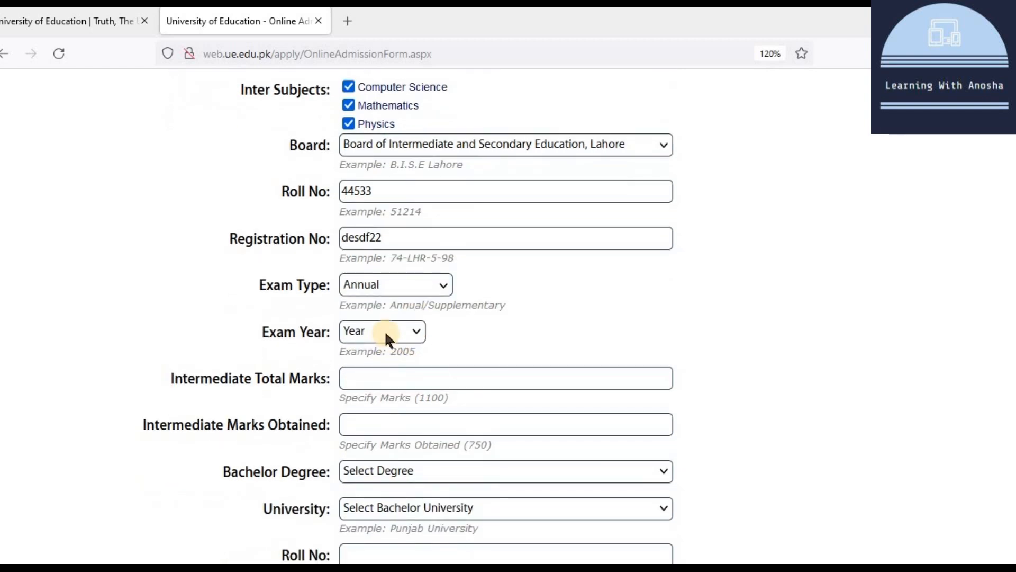
left_click(385, 331)
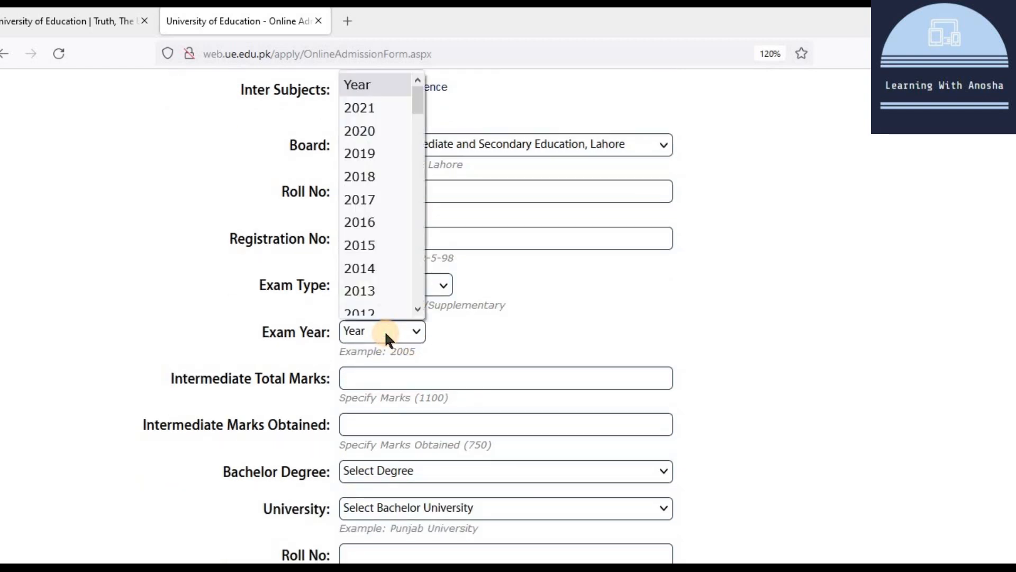
left_click(380, 258)
scroll(471, 336, "down", 2)
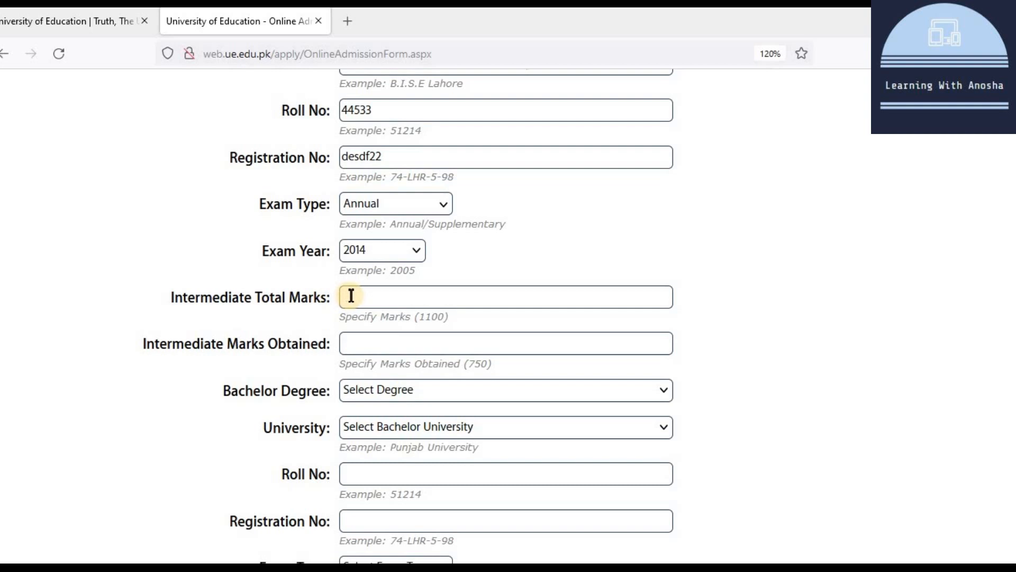
left_click(351, 295)
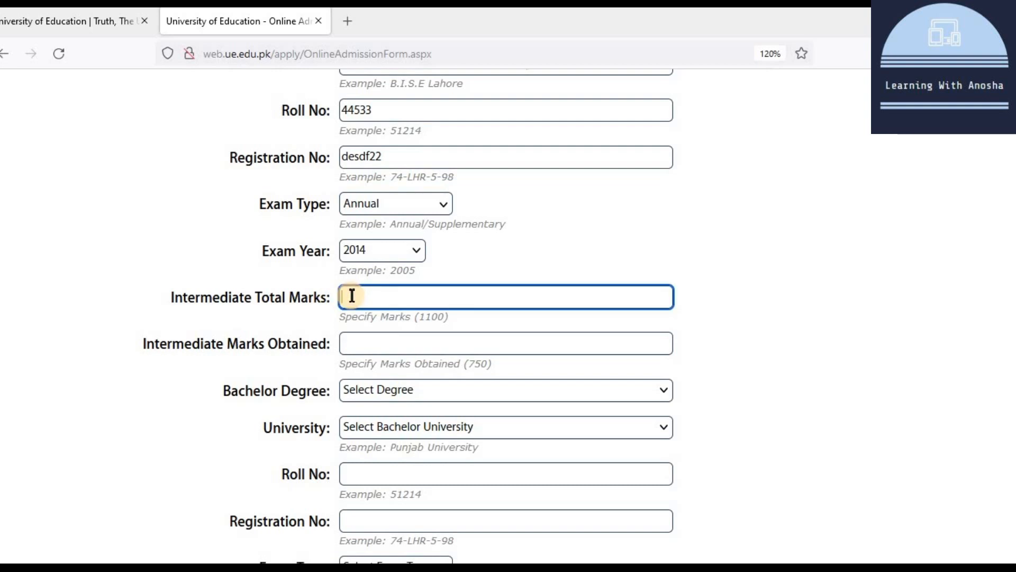
type("1100")
left_click(349, 343)
type("888")
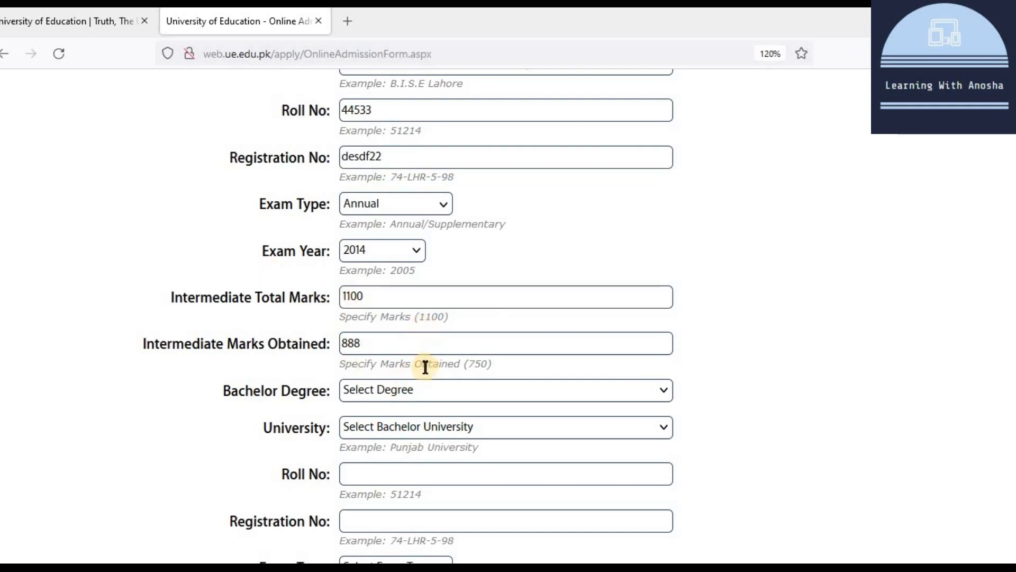
scroll(424, 365, "down", 2)
left_click(422, 309)
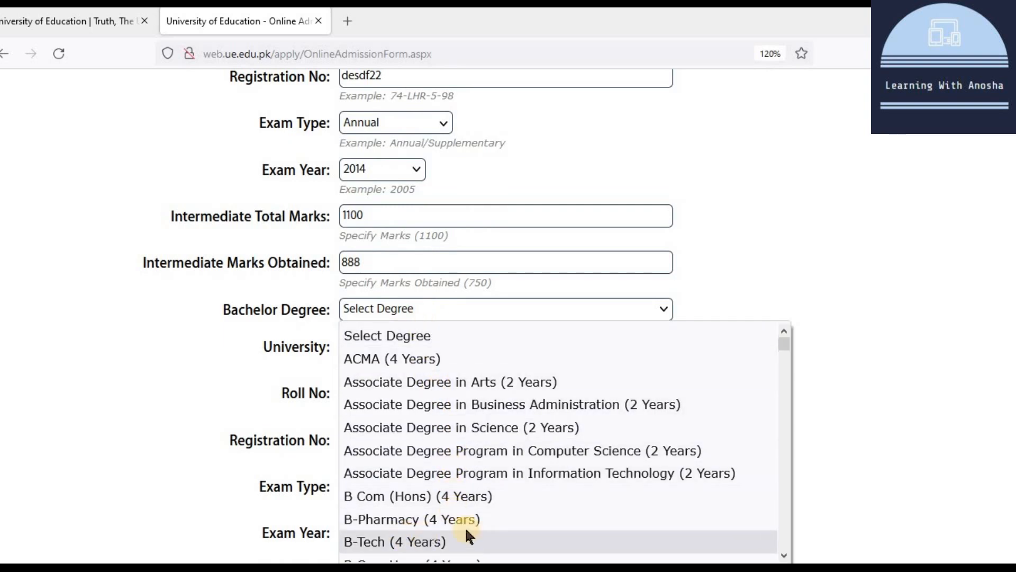
Step: Replace the trial B.Sc Hons (Vision Sciences) choice with Associate Degree in Arts (2 Years)
scroll(463, 524, "down", 3)
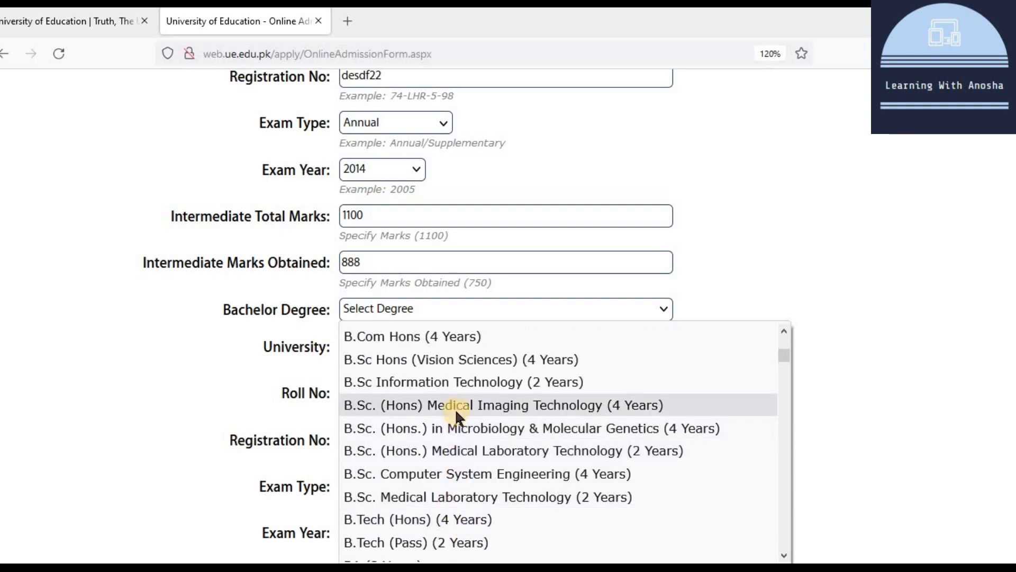
left_click(449, 361)
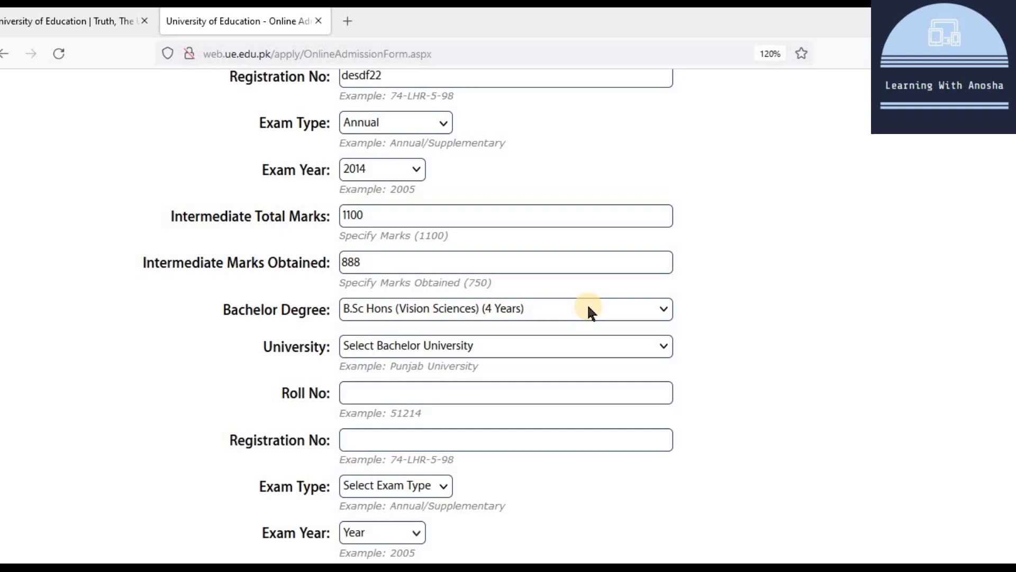
left_click(451, 308)
scroll(439, 411, "up", 3)
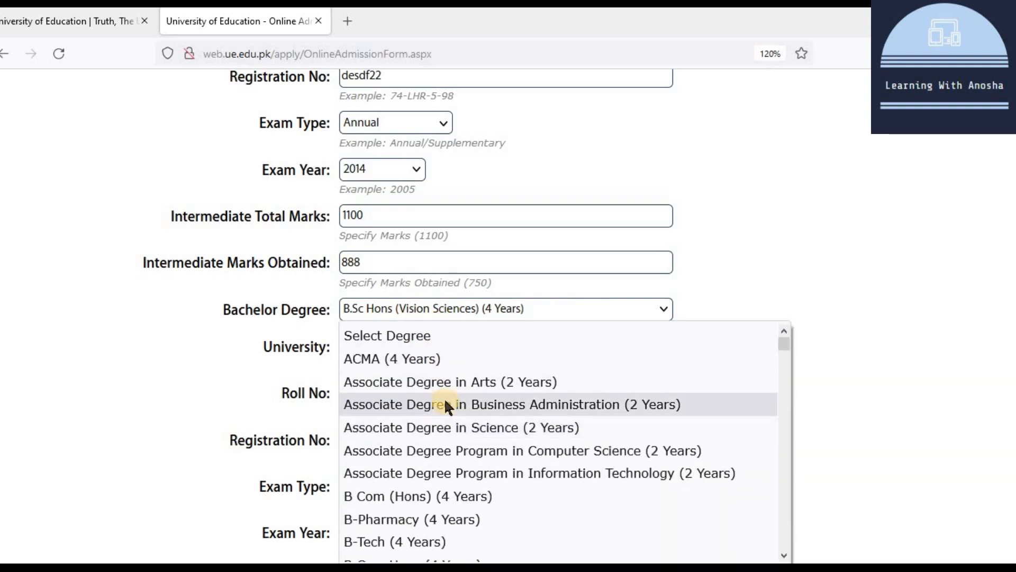
left_click(452, 381)
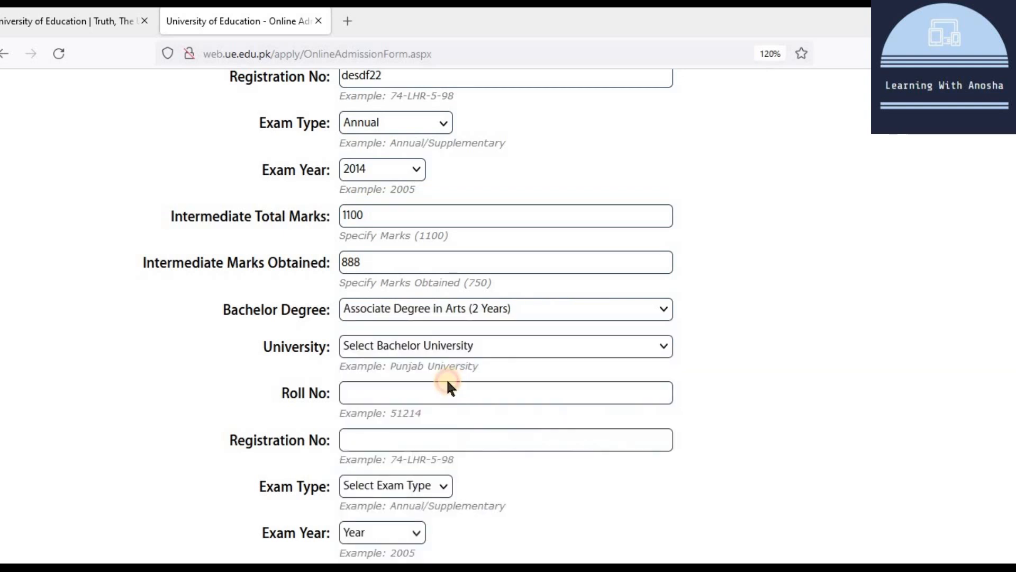
left_click(478, 307)
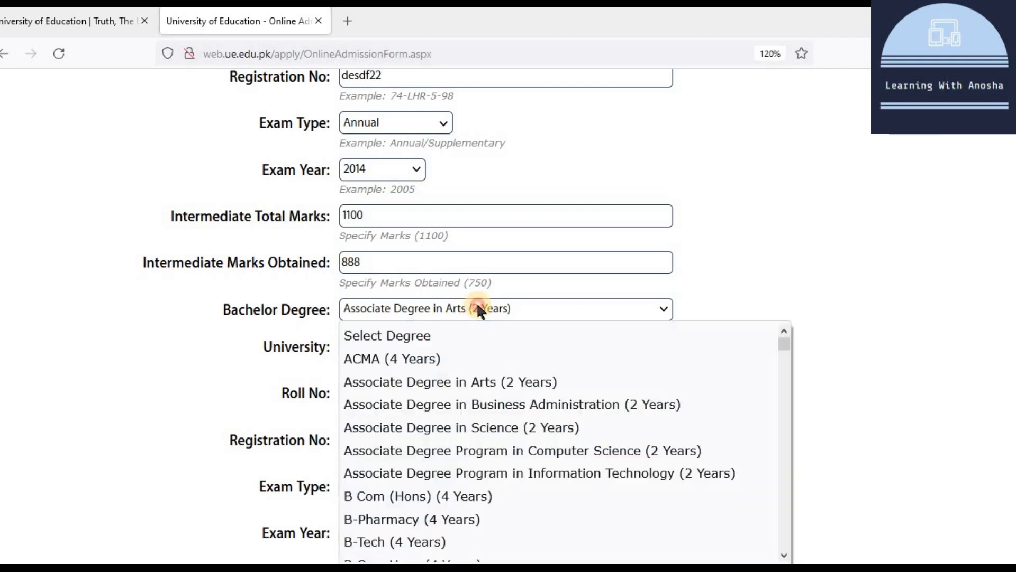
Step: Choose Associate Degree Program in Computer Science (2 Years) at University of the Punjab, Lahore
left_click(567, 451)
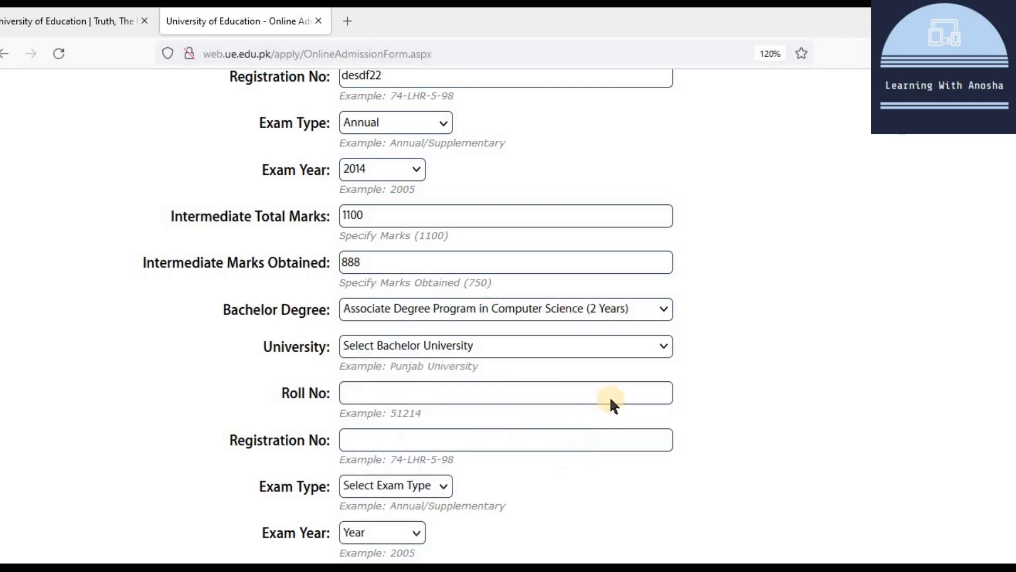
left_click(453, 347)
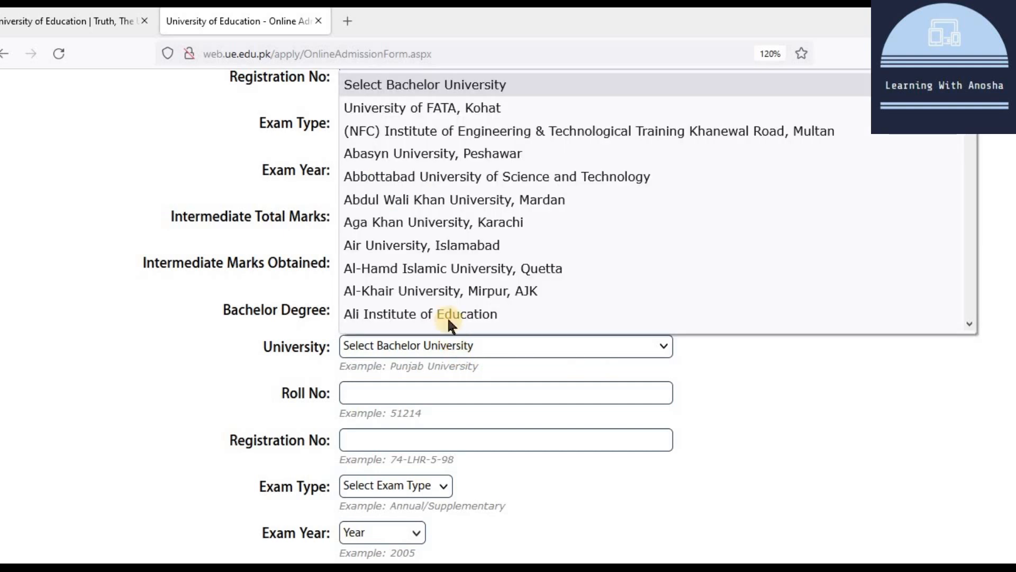
scroll(453, 222, "down", 3)
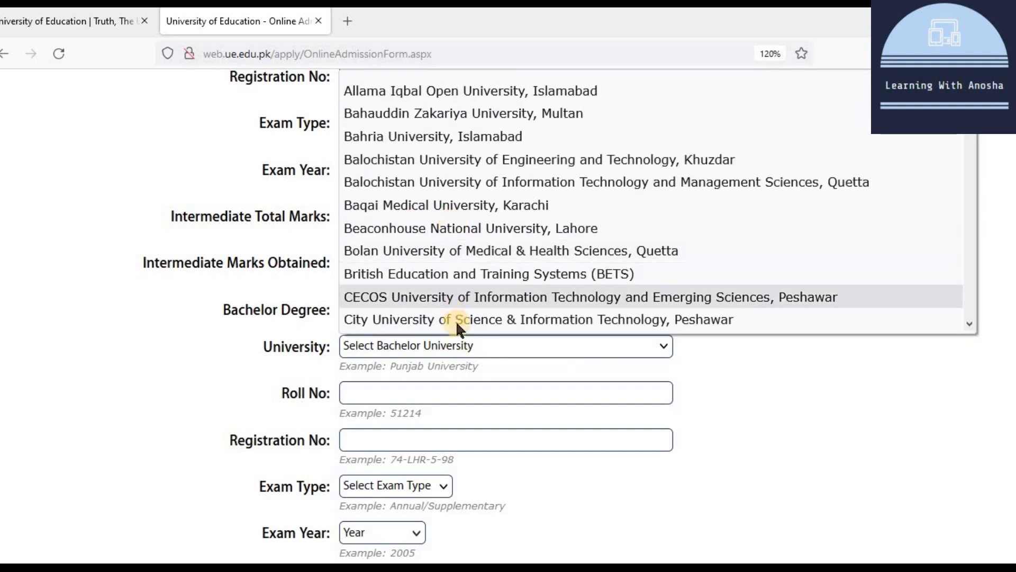
scroll(457, 310, "up", 3)
scroll(447, 217, "up", 1)
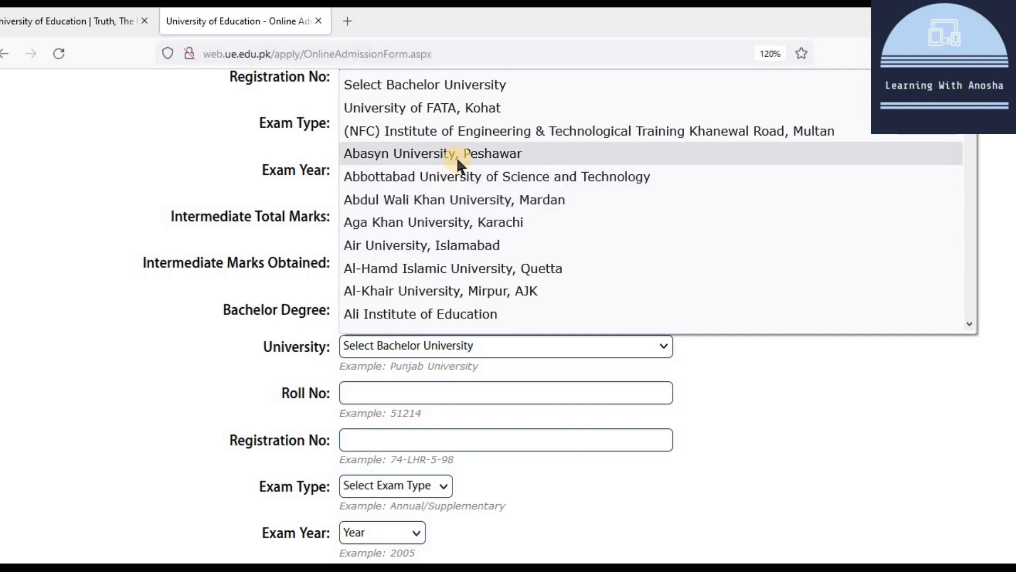
scroll(457, 179, "down", 3)
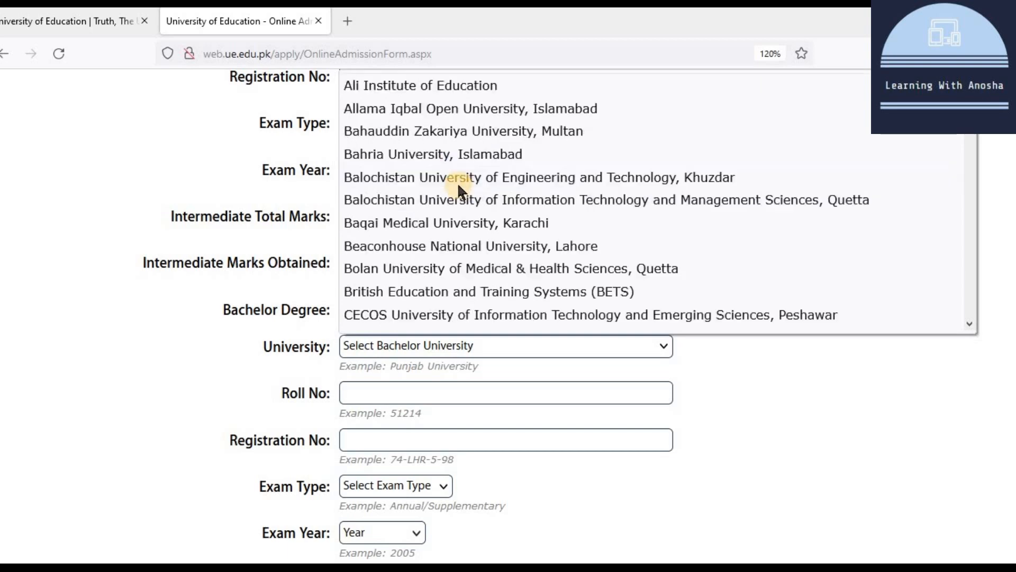
scroll(458, 182, "down", 12)
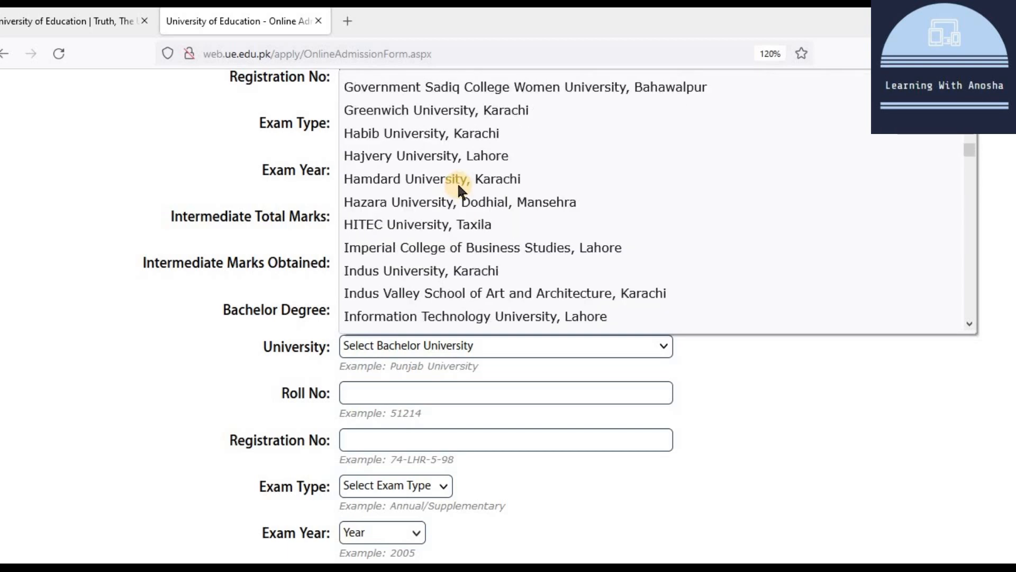
scroll(457, 182, "down", 5)
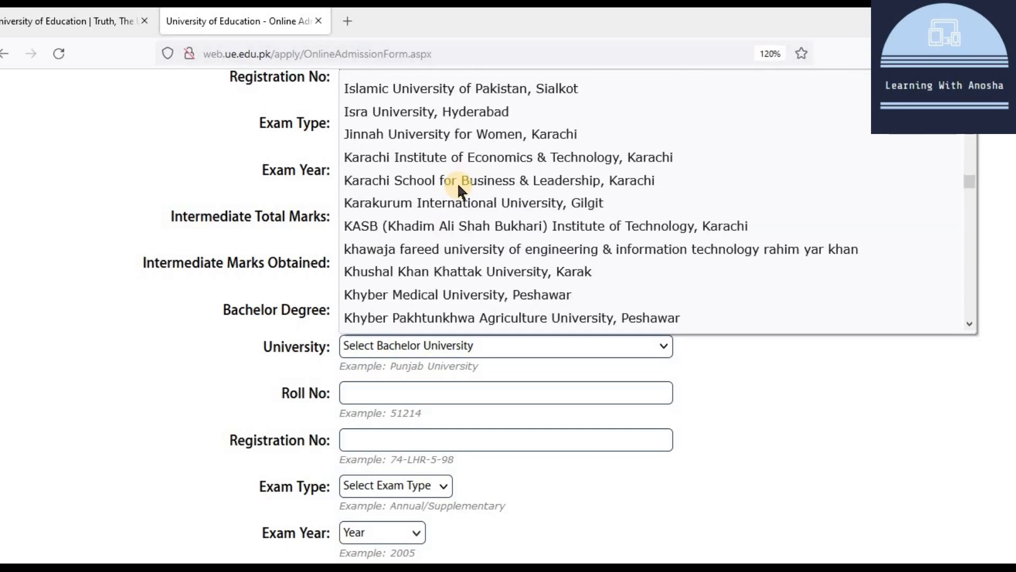
scroll(457, 182, "up", 2)
scroll(460, 162, "down", 20)
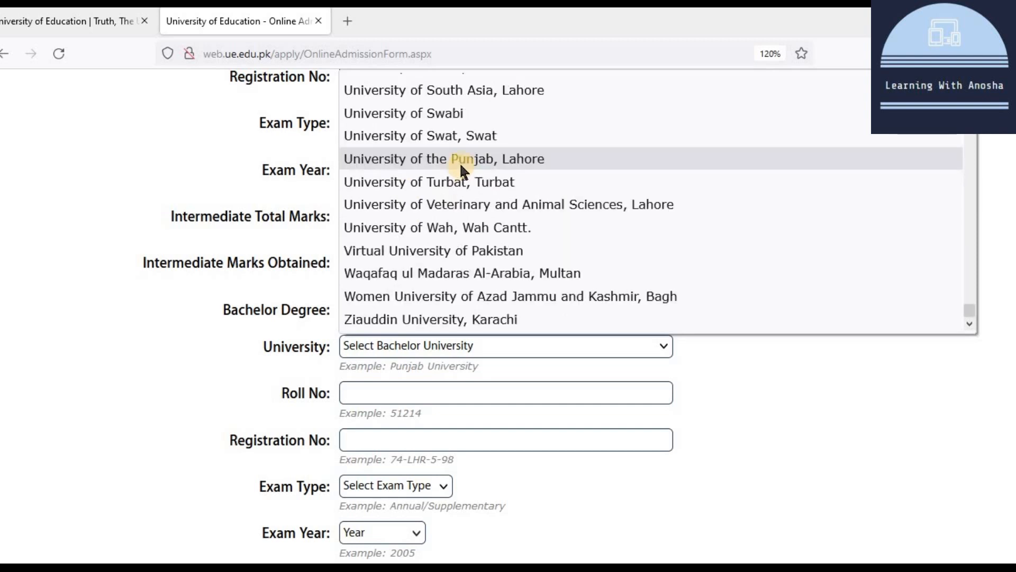
left_click(450, 155)
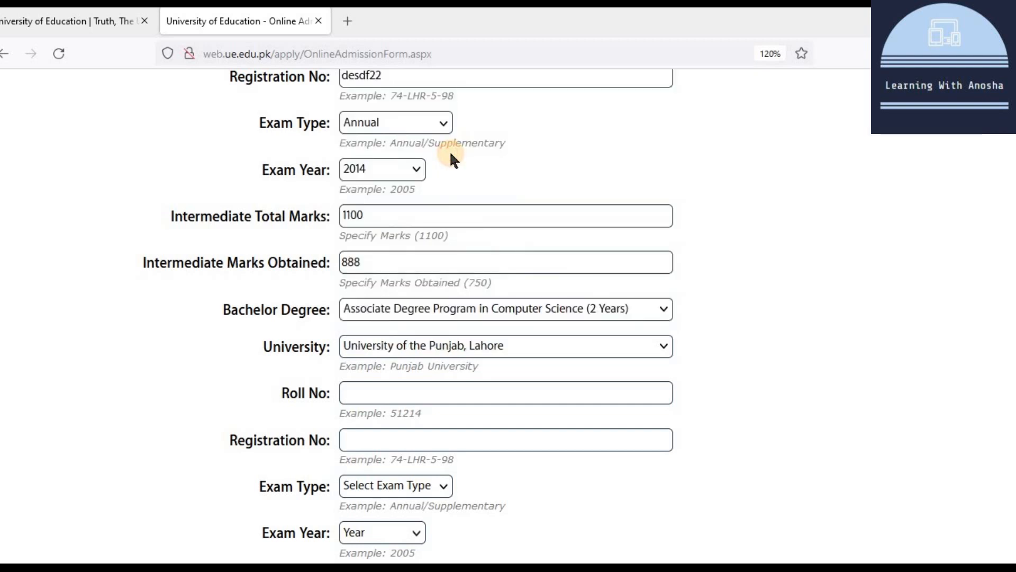
Step: Enter the bachelor roll number and registration number
left_click(443, 388)
type("454453")
left_click(423, 434)
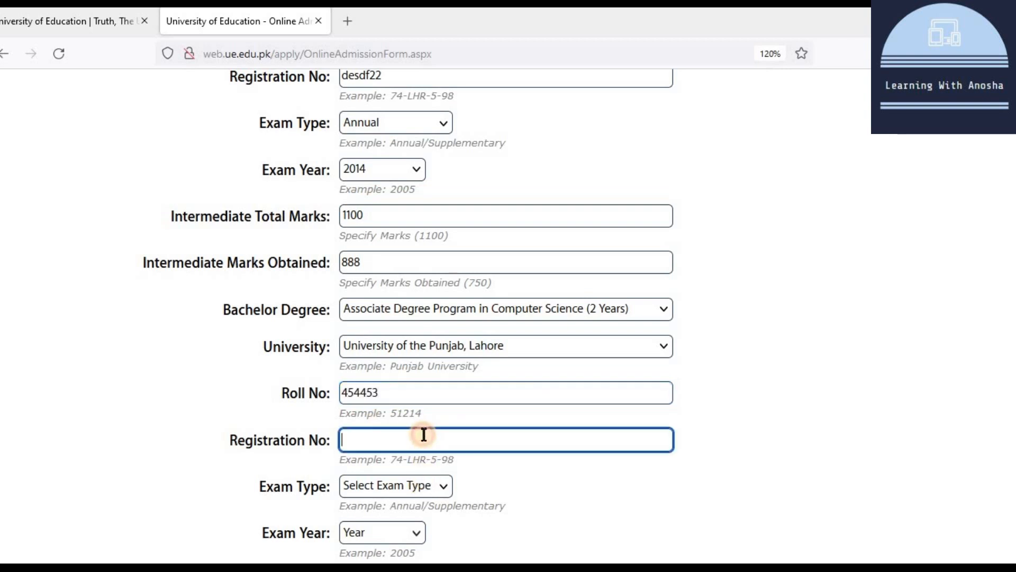
type("4-hdg-363")
Step: Set the bachelor exam type to Annual with 600 marks obtained out of 800
scroll(463, 413, "down", 2)
left_click(408, 405)
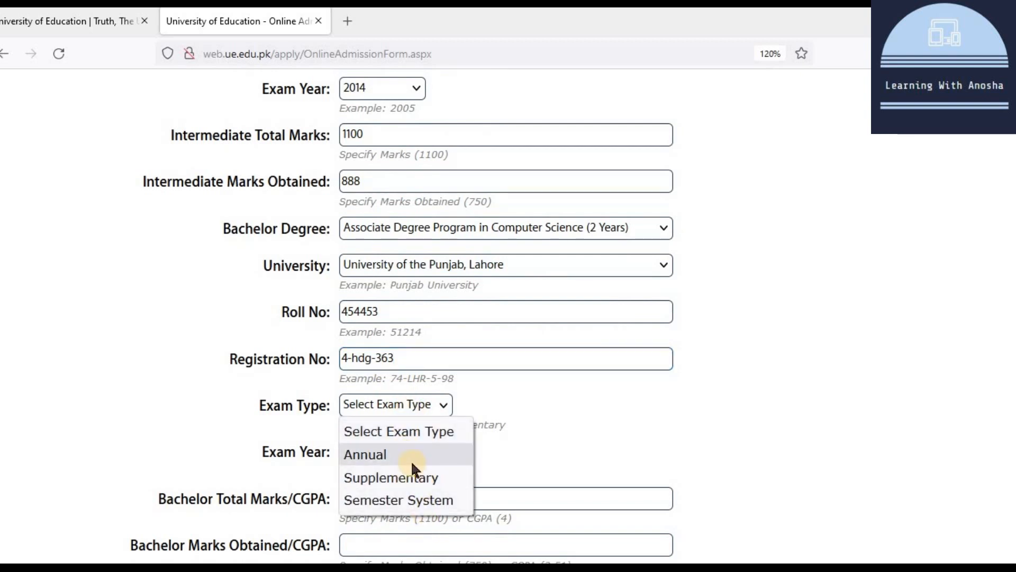
left_click(410, 455)
scroll(459, 389, "down", 4)
left_click(388, 338)
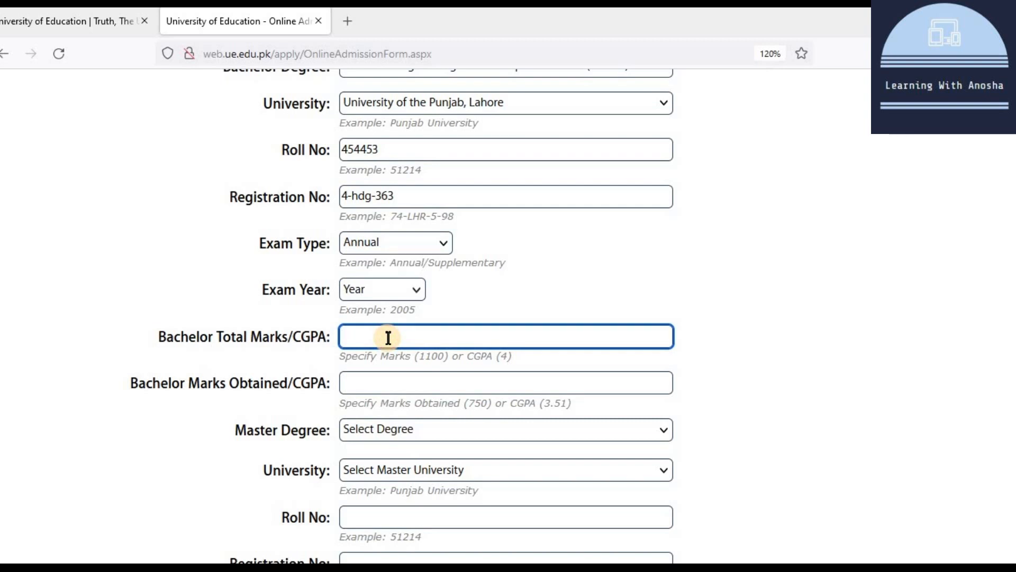
type("800")
key("Tab")
type("600")
left_click(421, 429)
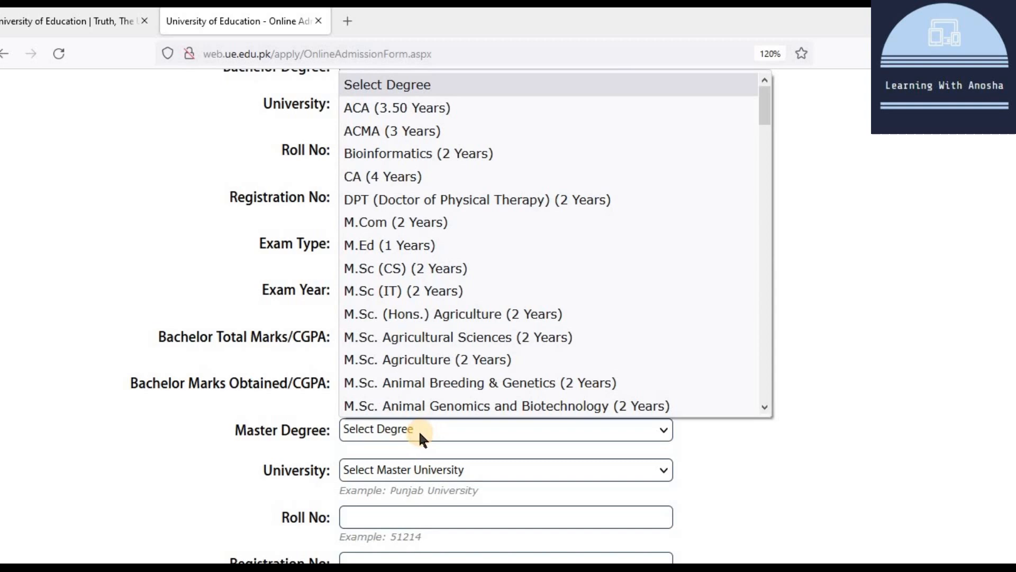
Step: Choose M.Sc (CS) (2 Years) from University of the Punjab, Lahore as the master degree
left_click(449, 266)
scroll(449, 266, "down", 4)
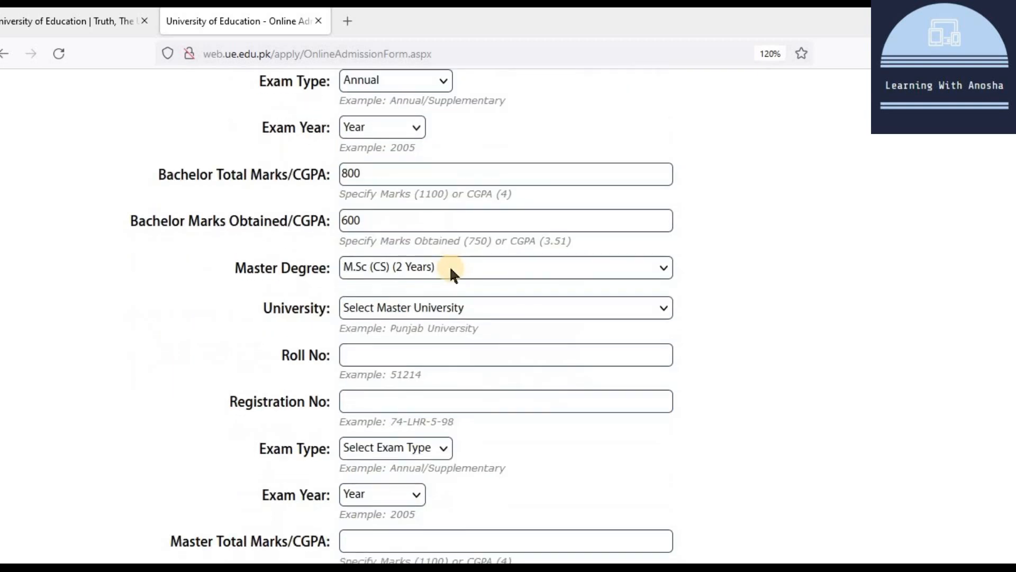
left_click(387, 308)
scroll(486, 458, "down", 15)
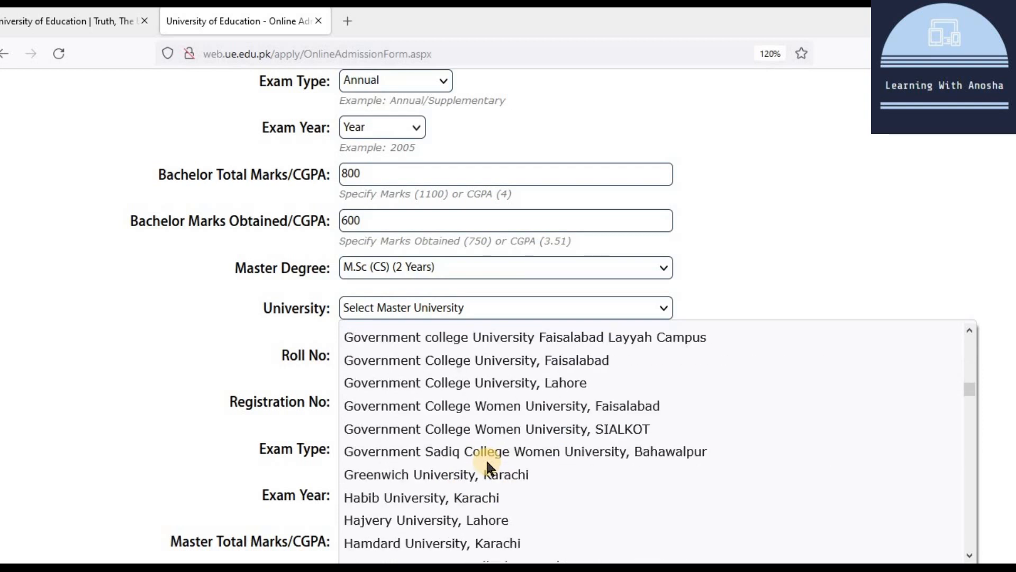
scroll(535, 395, "down", 20)
left_click(535, 394)
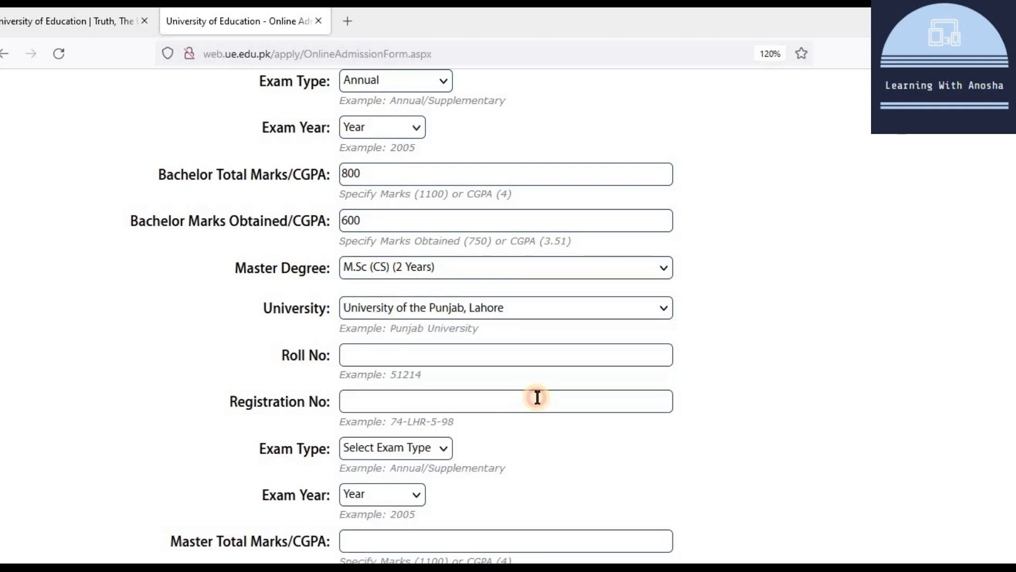
Step: Enter the master roll number and registration number
left_click(381, 346)
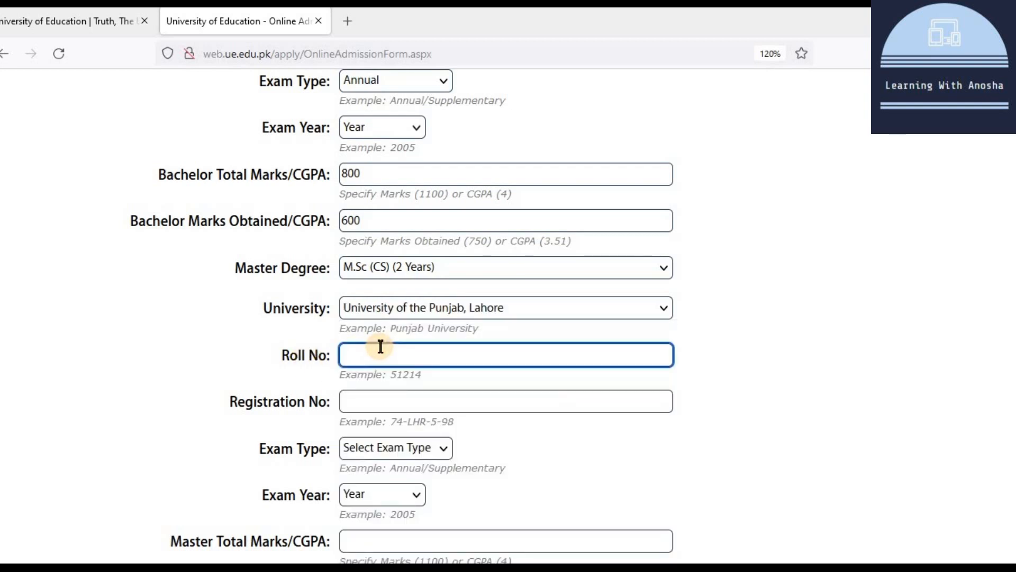
type("mcs27364")
left_click(382, 412)
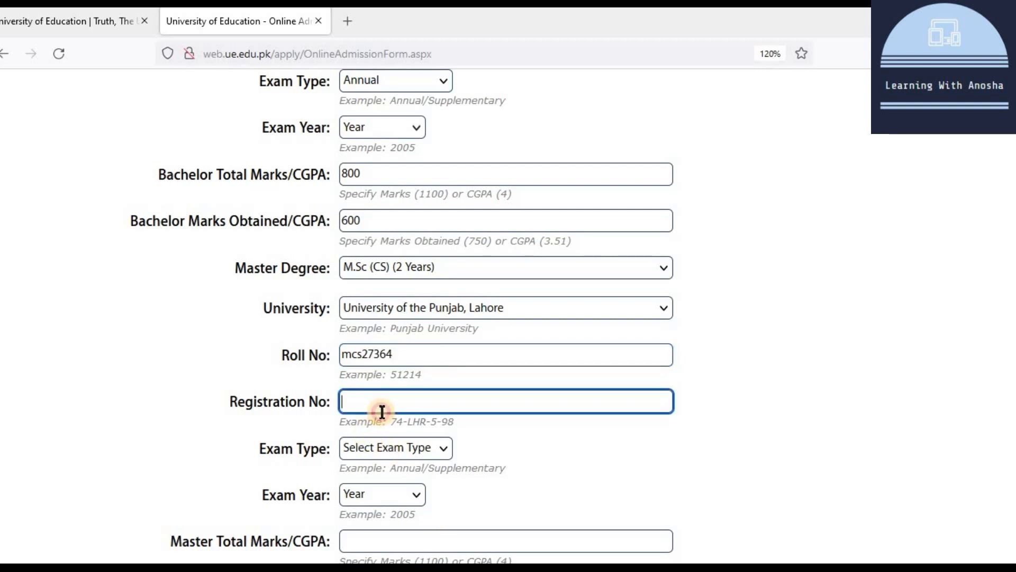
scroll(408, 318, "down", 2)
type("4-hdg-363")
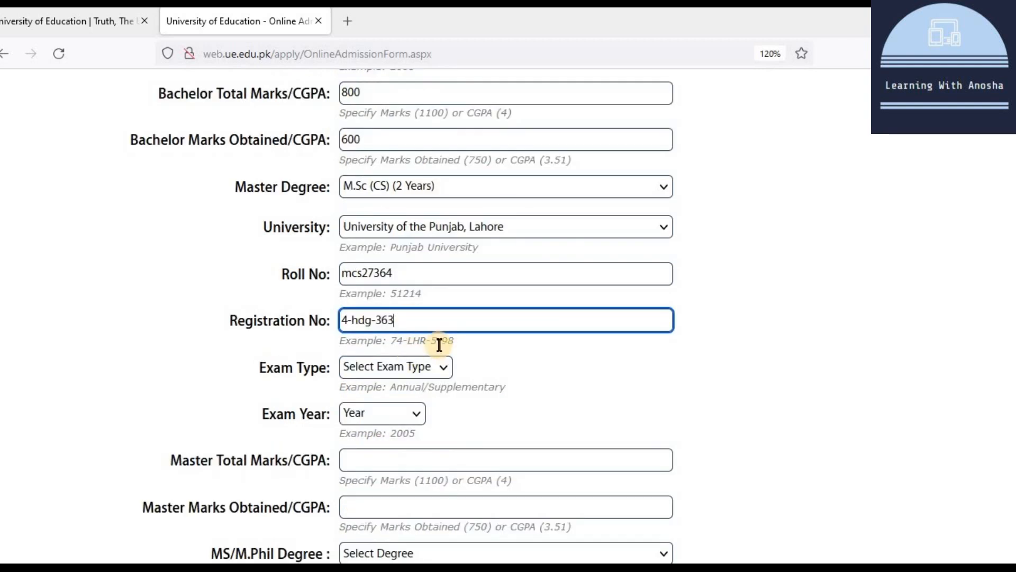
Step: Set the master exam to Semester System, year 2018, with total CGPA 4.00
left_click(424, 357)
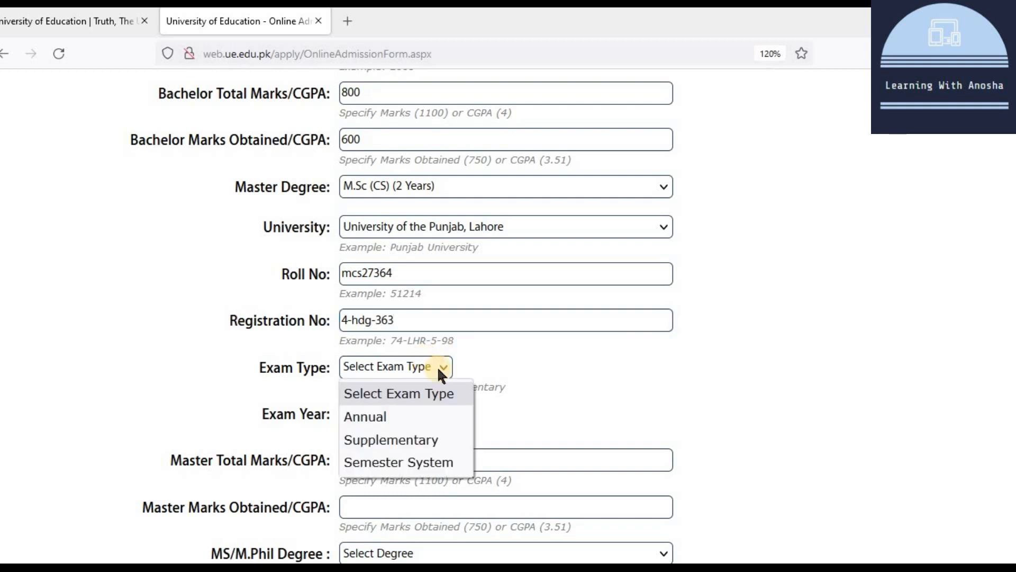
left_click(415, 456)
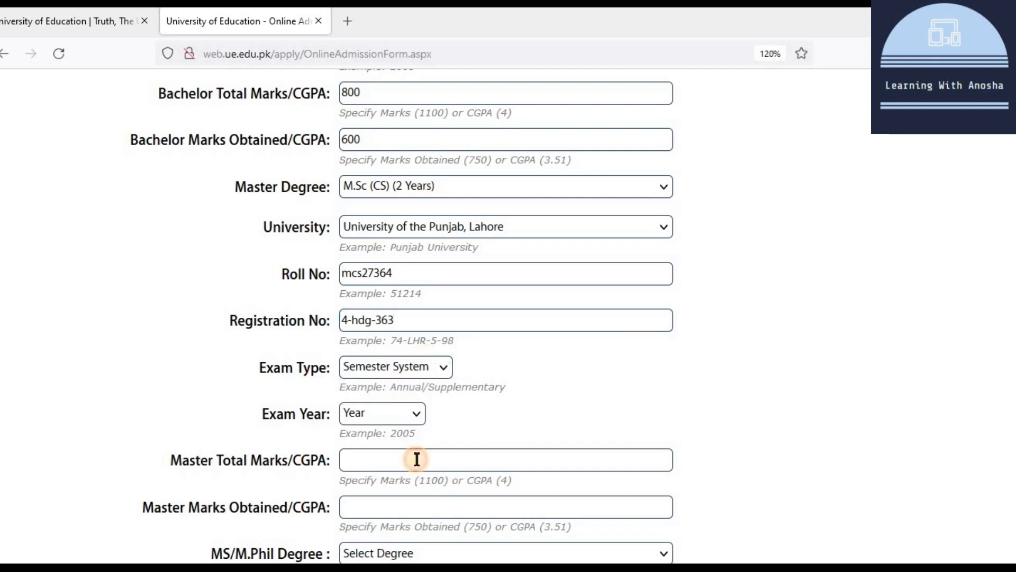
left_click(374, 411)
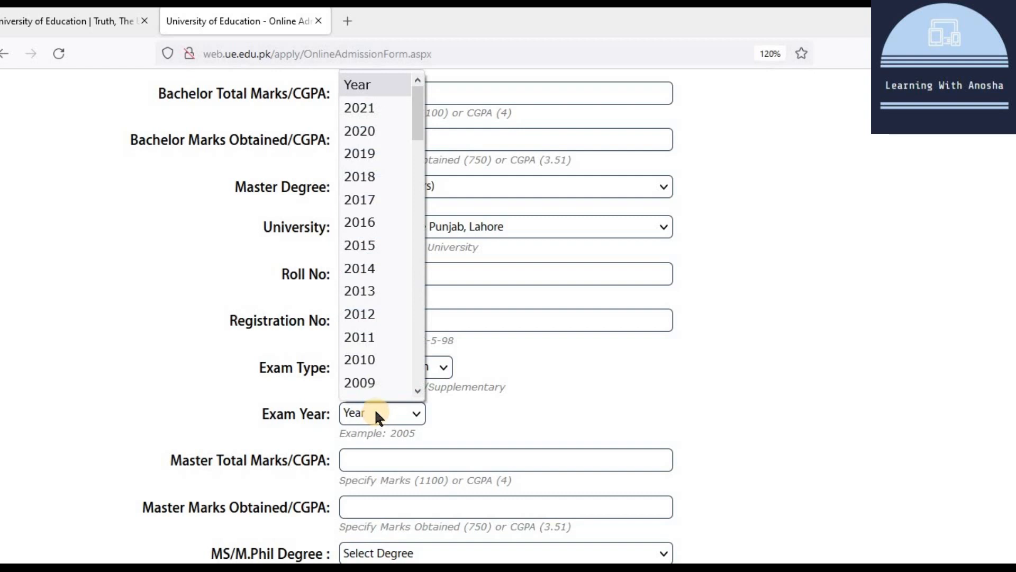
left_click(360, 176)
scroll(272, 301, "down", 3)
left_click(272, 301)
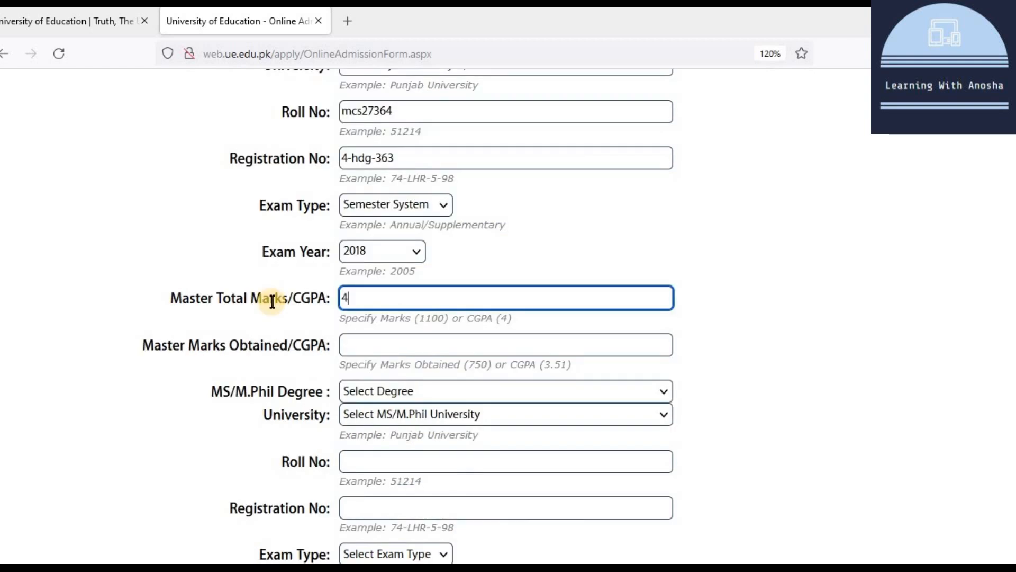
type("4.00")
left_click(352, 345)
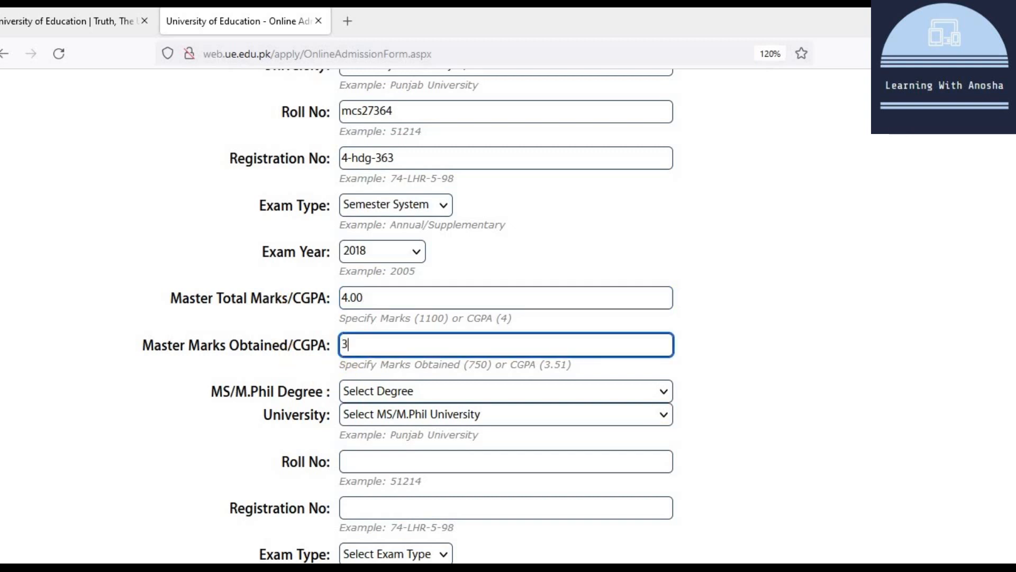
Step: Choose M.Phil in Computer Engineering (2 Years) as the MS/M.Phil degree
left_click(442, 389)
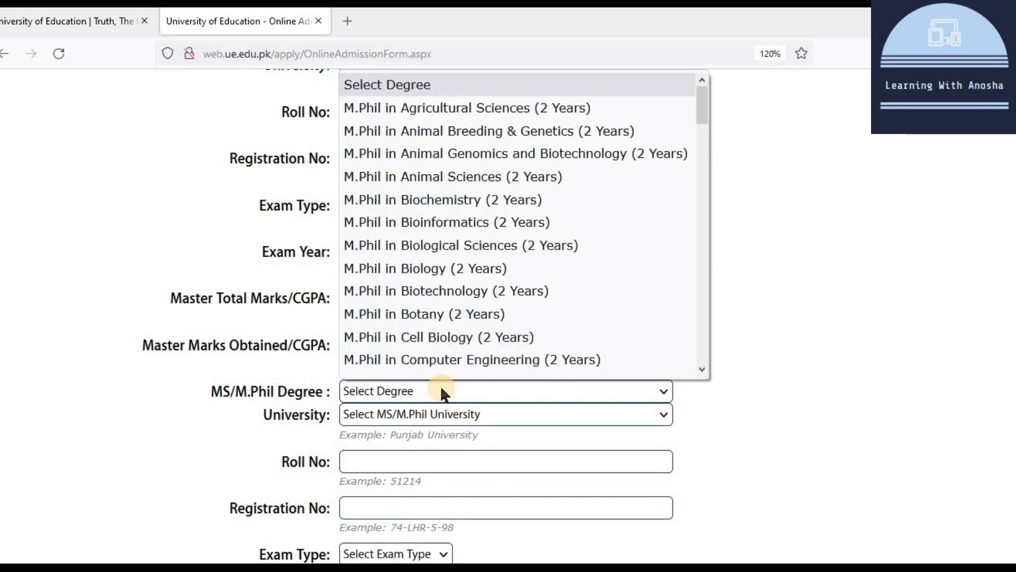
scroll(466, 220, "down", 3)
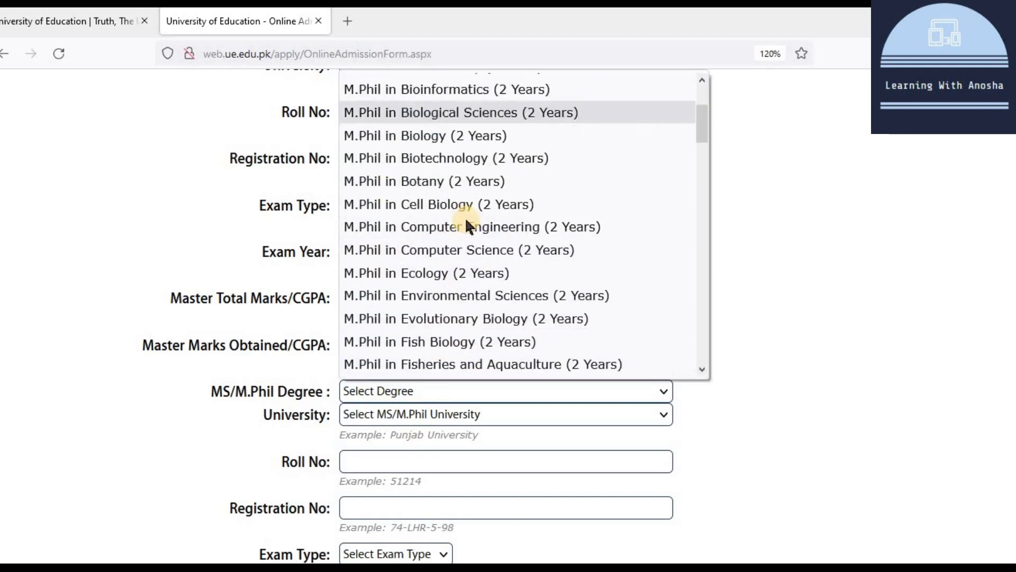
scroll(466, 217, "down", 5)
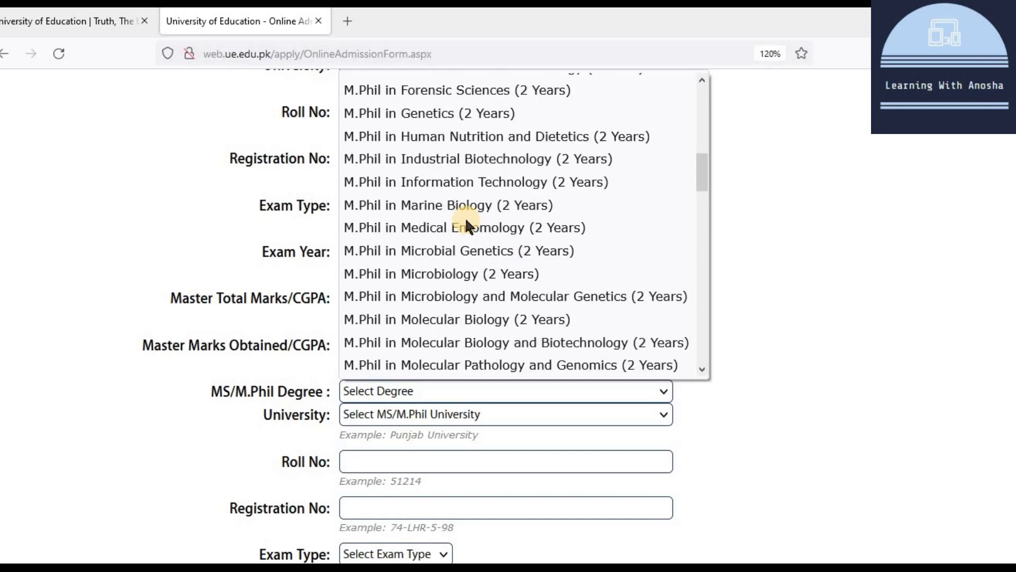
scroll(548, 319, "up", 8)
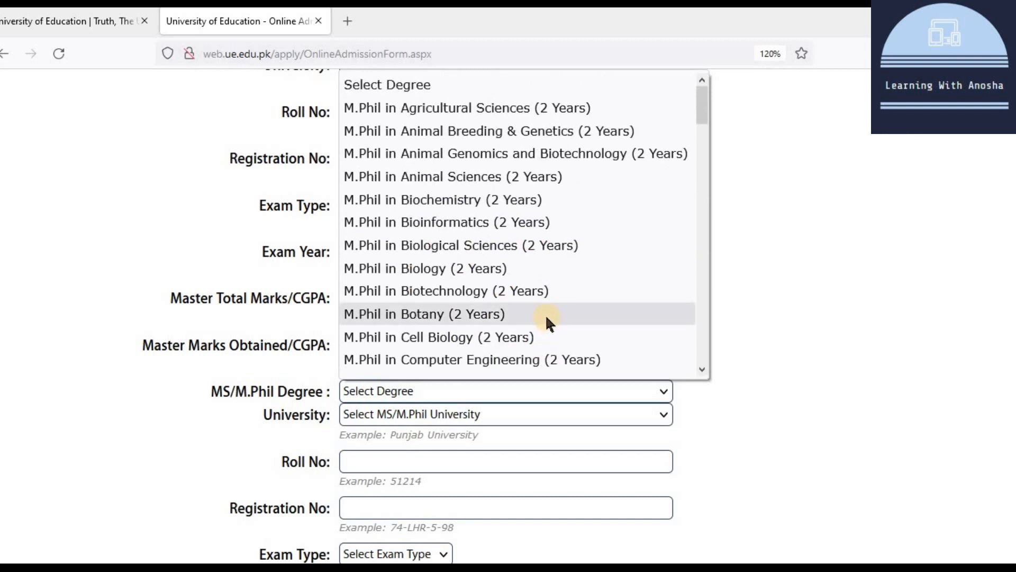
scroll(536, 291, "down", 5)
scroll(536, 291, "up", 5)
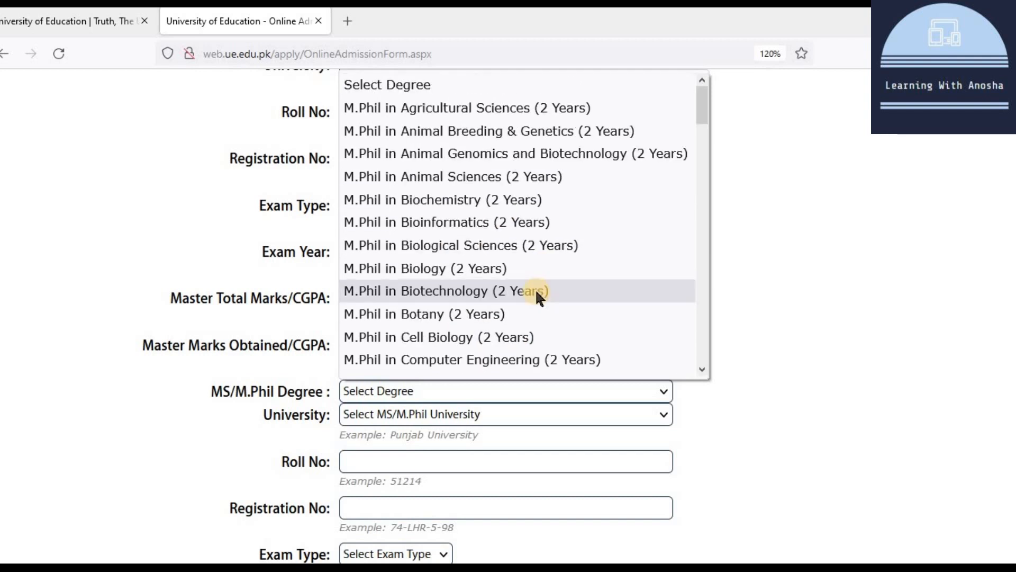
left_click(517, 358)
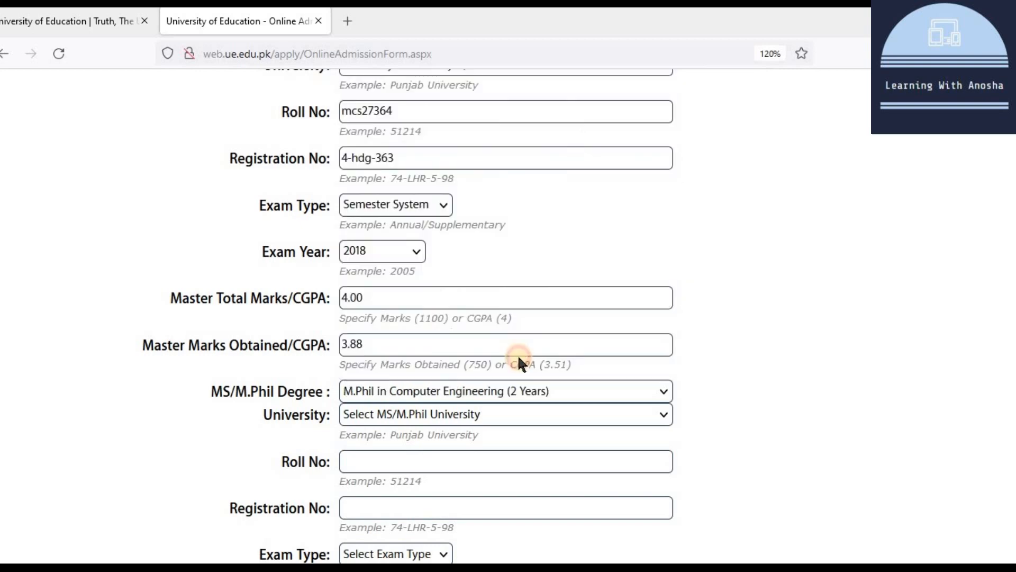
Step: Select University of the Punjab, Lahore as the MS/M.Phil university
left_click(379, 410)
scroll(410, 365, "down", 1)
scroll(418, 344, "down", 15)
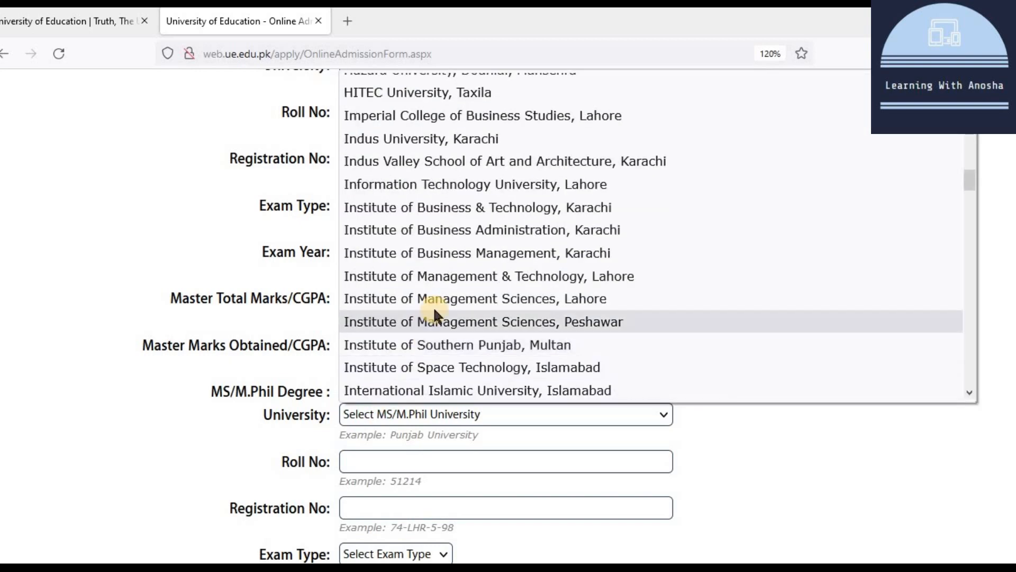
scroll(494, 261, "up", 4)
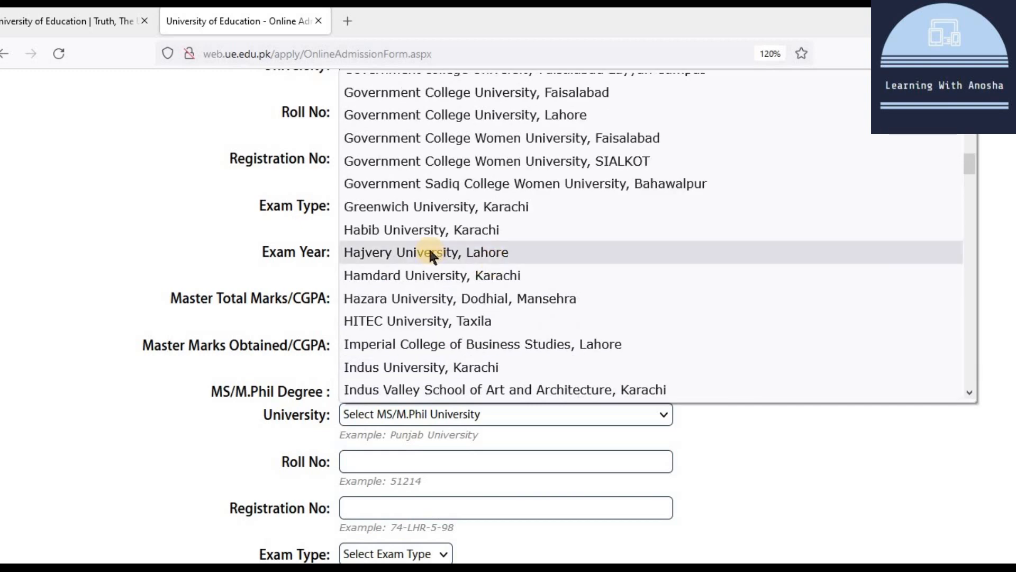
scroll(496, 350, "down", 5)
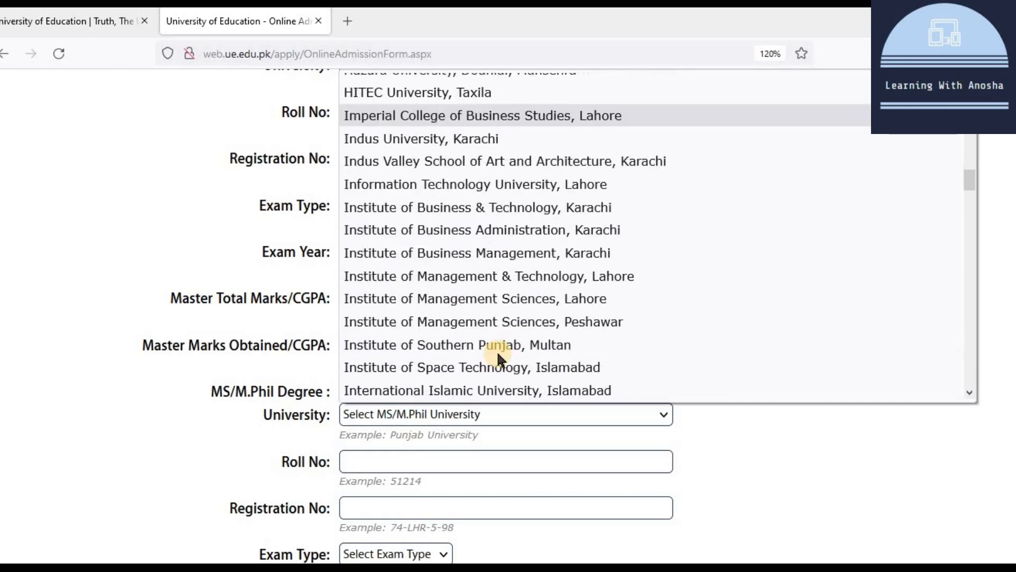
scroll(533, 231, "down", 20)
left_click(533, 231)
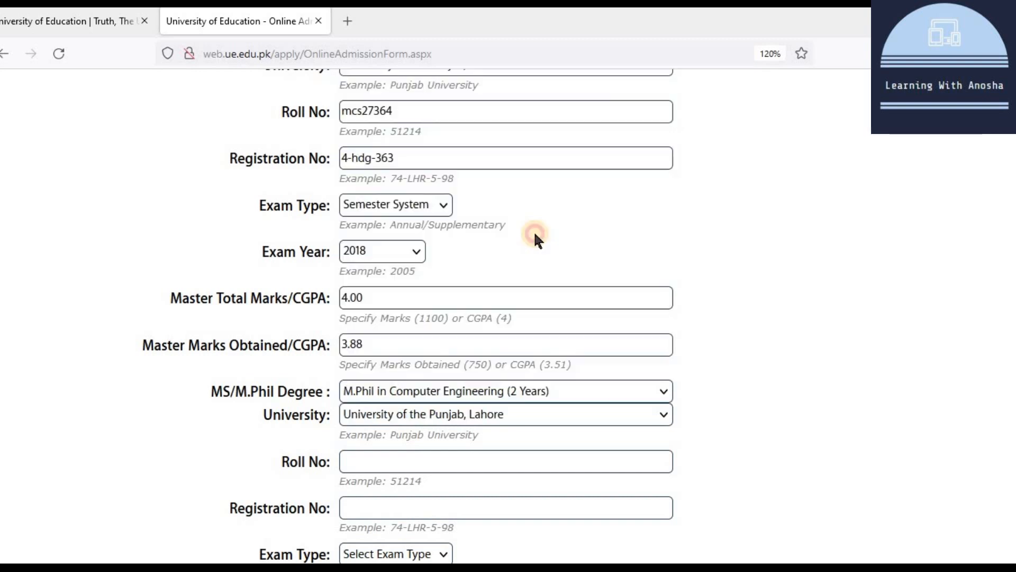
Step: Enter the MS/M.Phil roll number and registration number
left_click(400, 464)
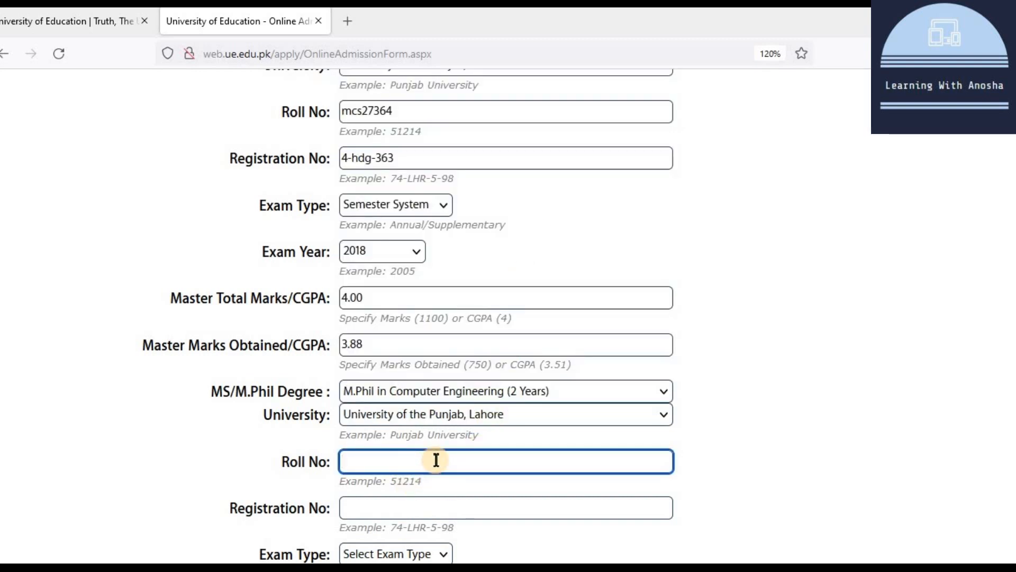
type("3242342")
left_click(442, 507)
type("f")
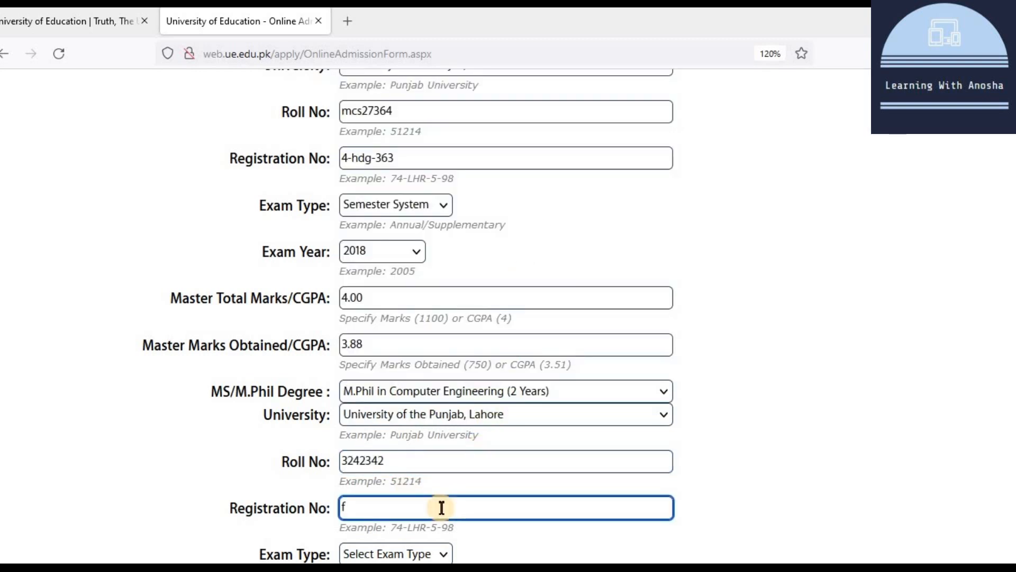
type("rfdgd")
Step: Set the MS/M.Phil exam to Semester System, year 2020, with total CGPA 4.00
scroll(441, 508, "down", 3)
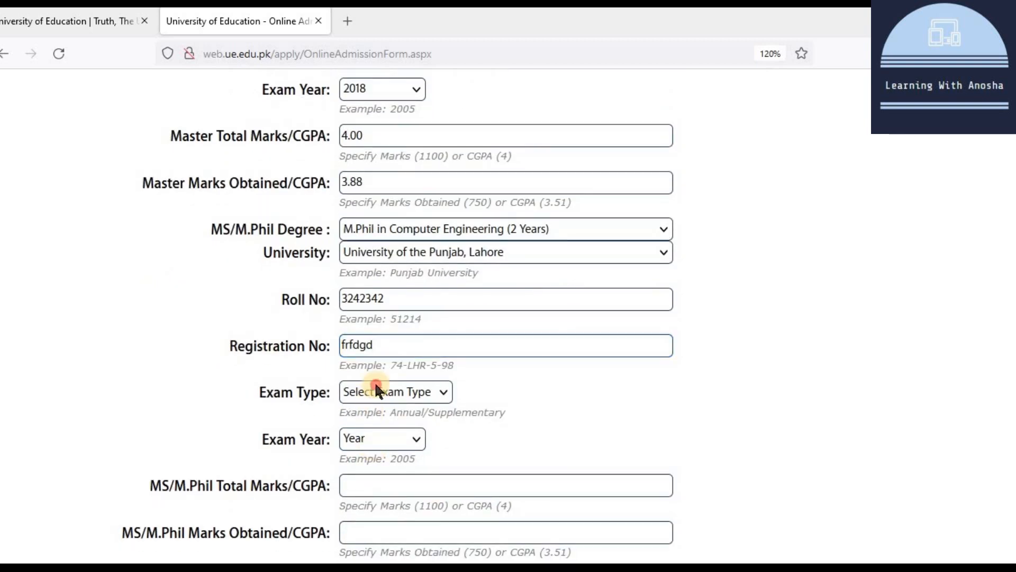
left_click(374, 391)
left_click(386, 483)
left_click(382, 431)
scroll(382, 350, "down", 7)
scroll(382, 350, "up", 5)
scroll(380, 344, "up", 2)
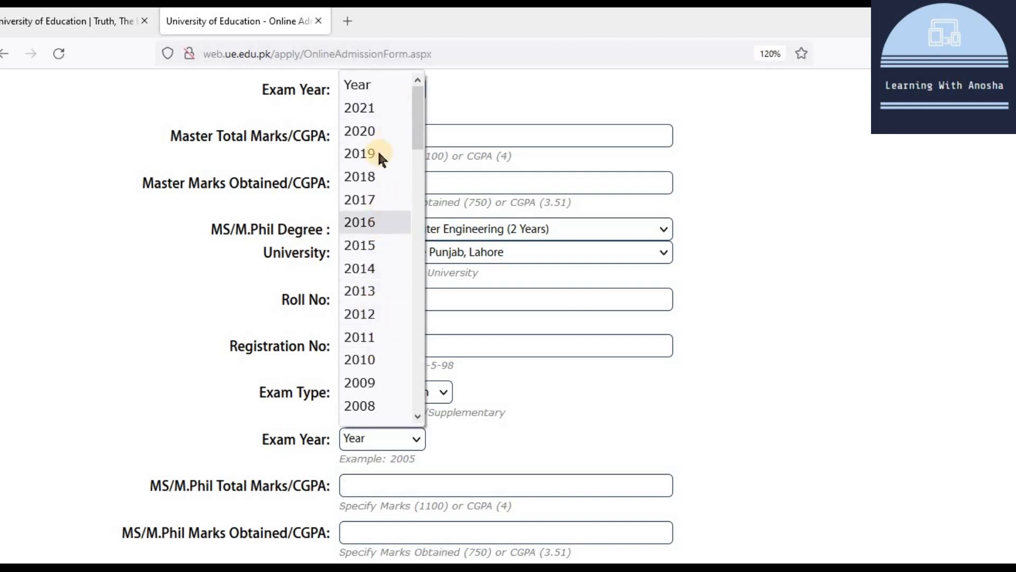
left_click(377, 130)
scroll(447, 484, "down", 4)
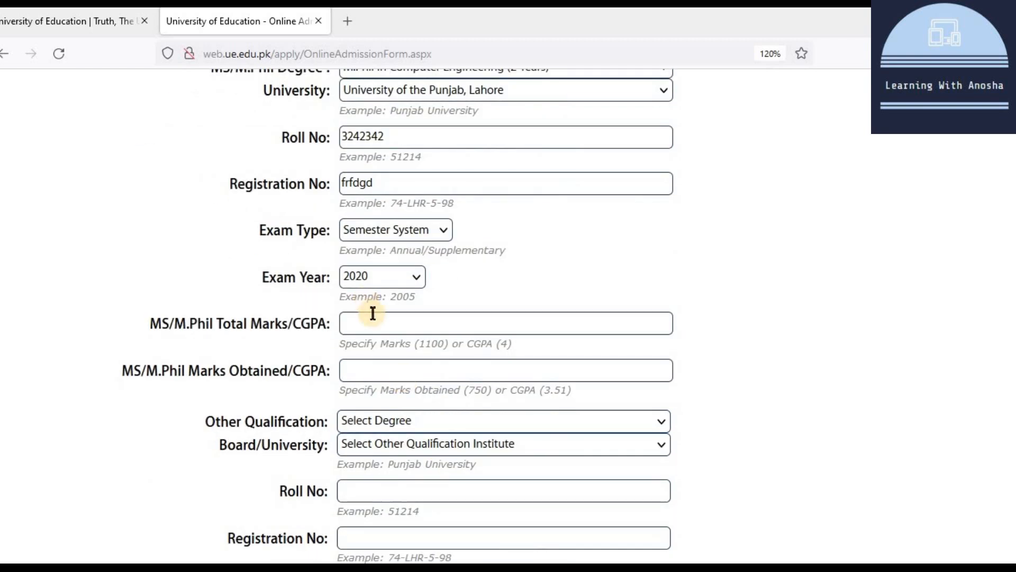
left_click(387, 334)
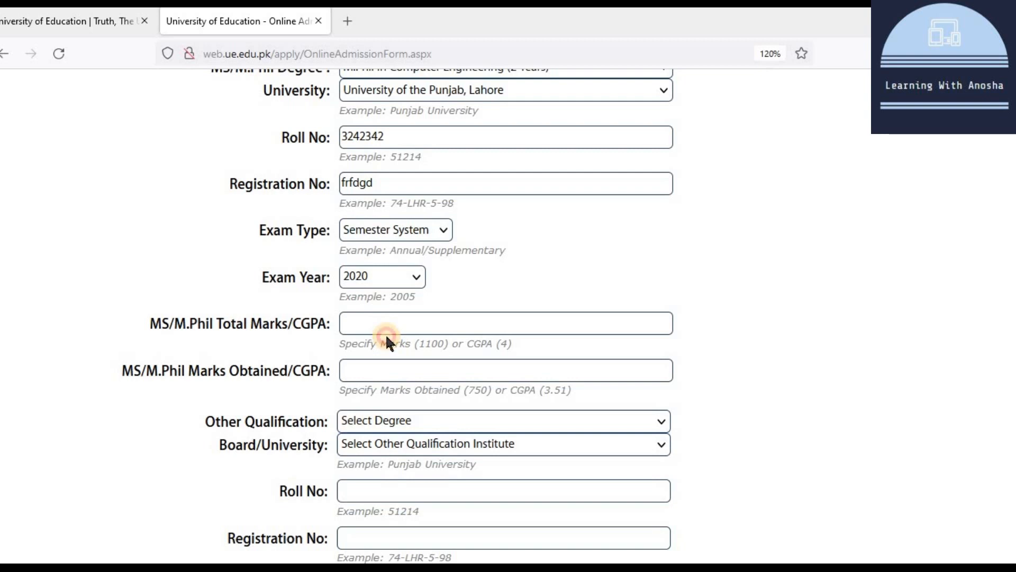
left_click(390, 321)
type("4.00")
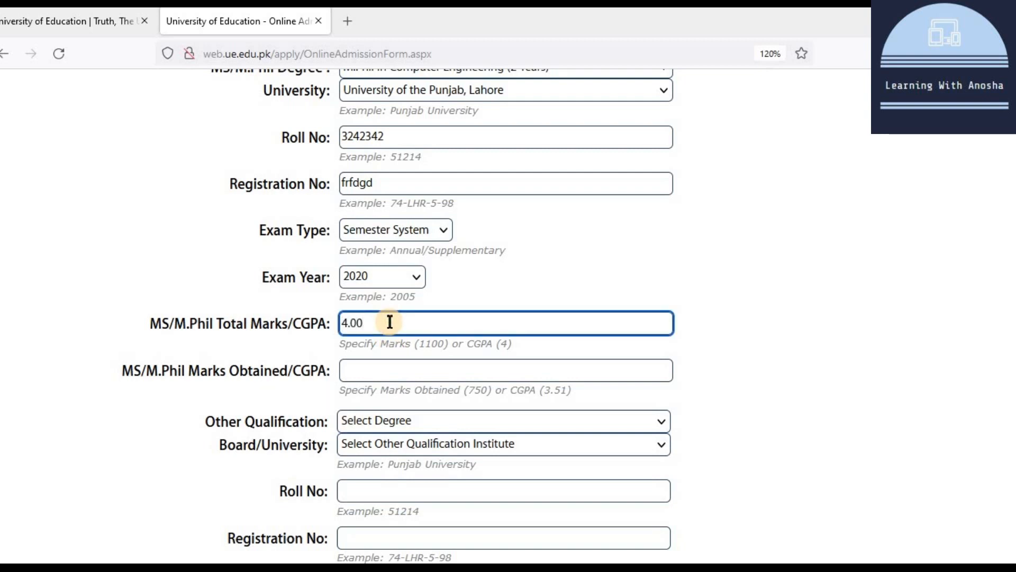
left_click(371, 380)
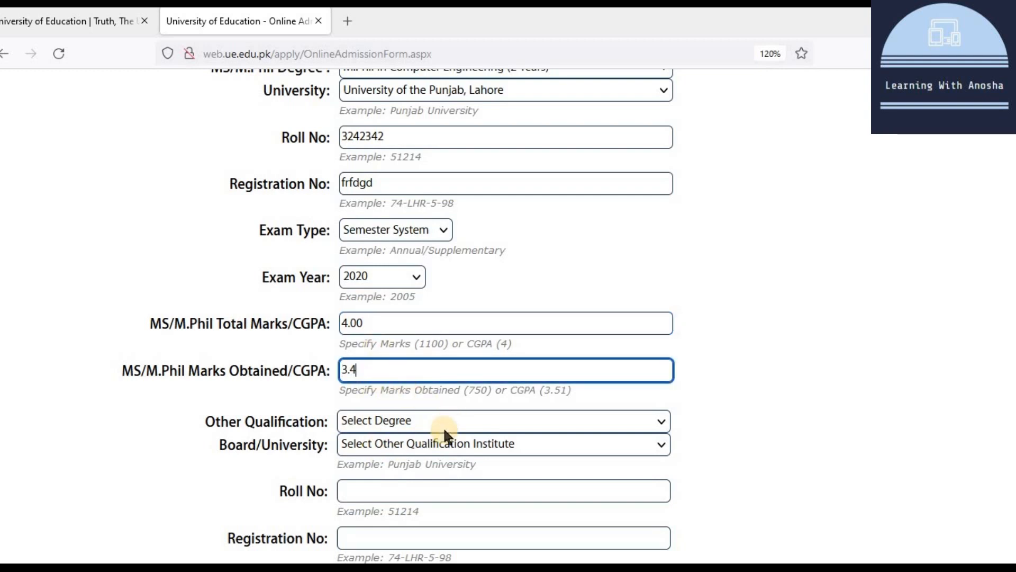
Step: Choose Township Campus, Lahore as the entry test center and submit the form
scroll(472, 417, "down", 2)
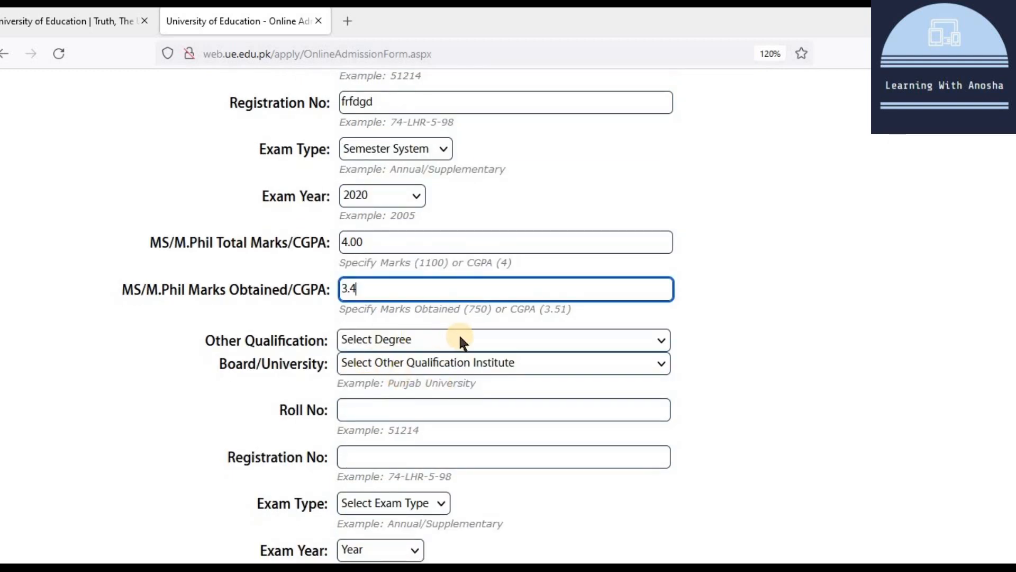
scroll(525, 362, "down", 4)
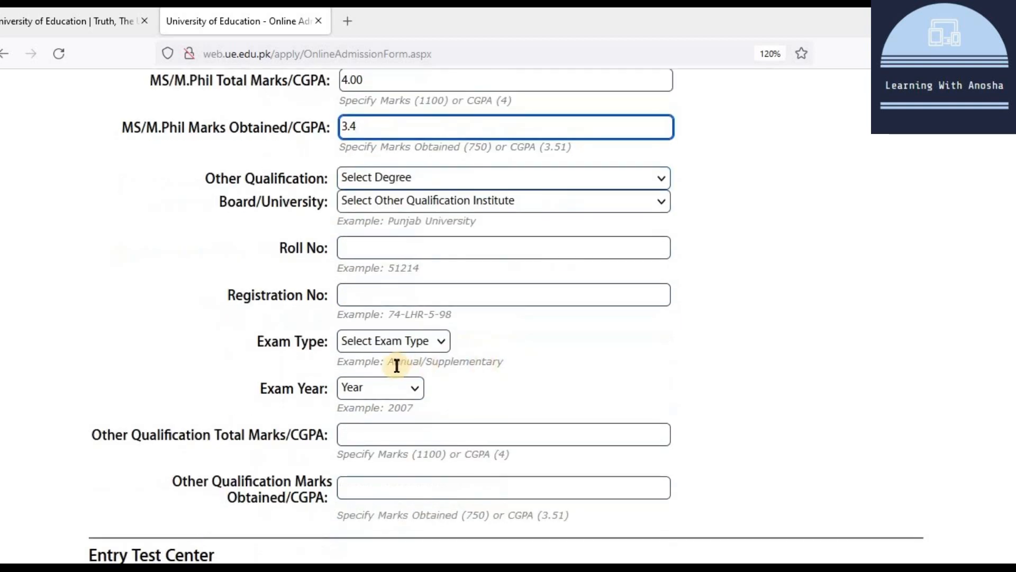
scroll(438, 423, "down", 2)
scroll(454, 451, "down", 6)
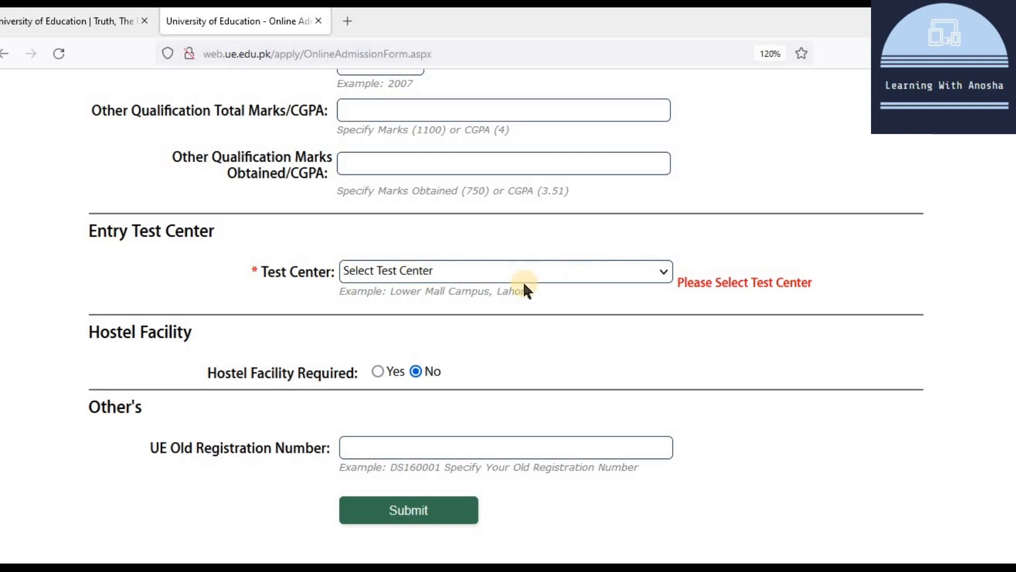
left_click(517, 268)
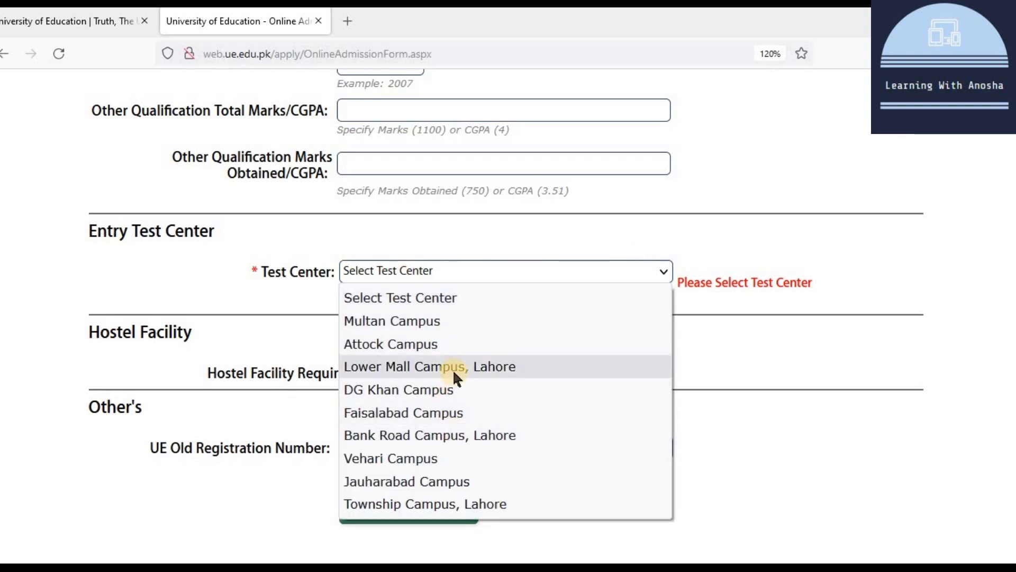
left_click(500, 504)
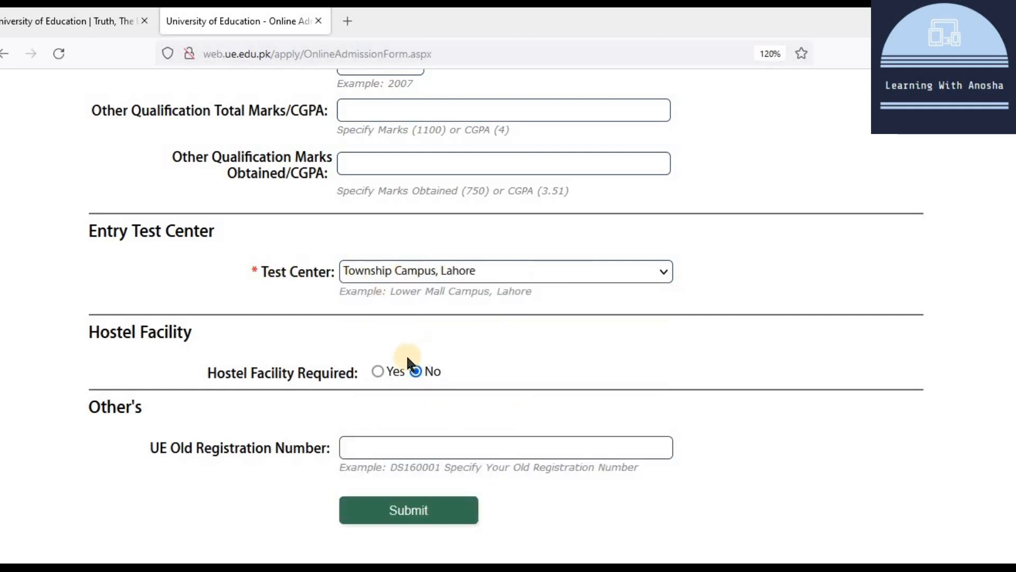
scroll(401, 452, "down", 2)
left_click(400, 447)
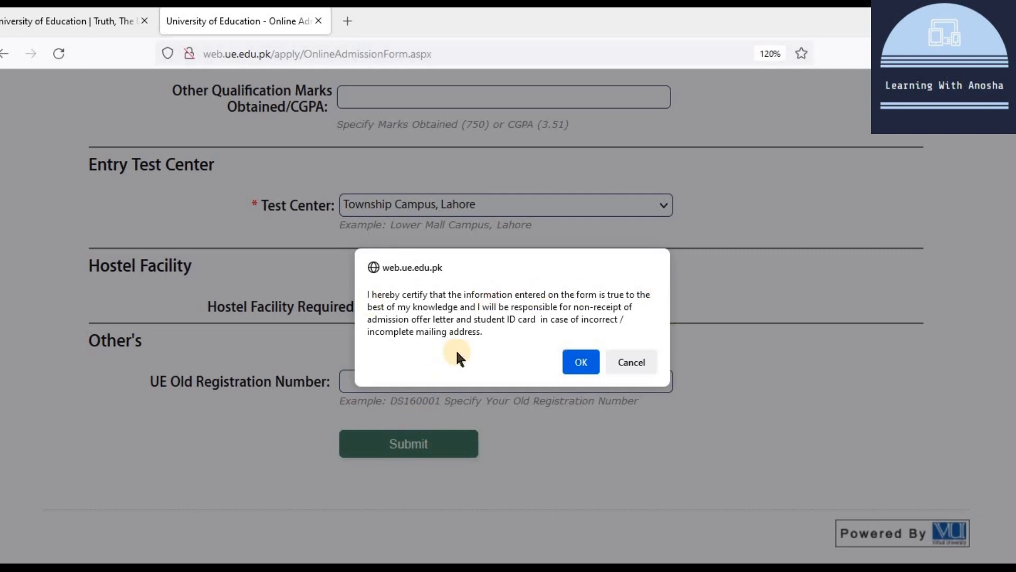
Step: Confirm the certification dialog with OK to submit the PhD application
left_click(571, 365)
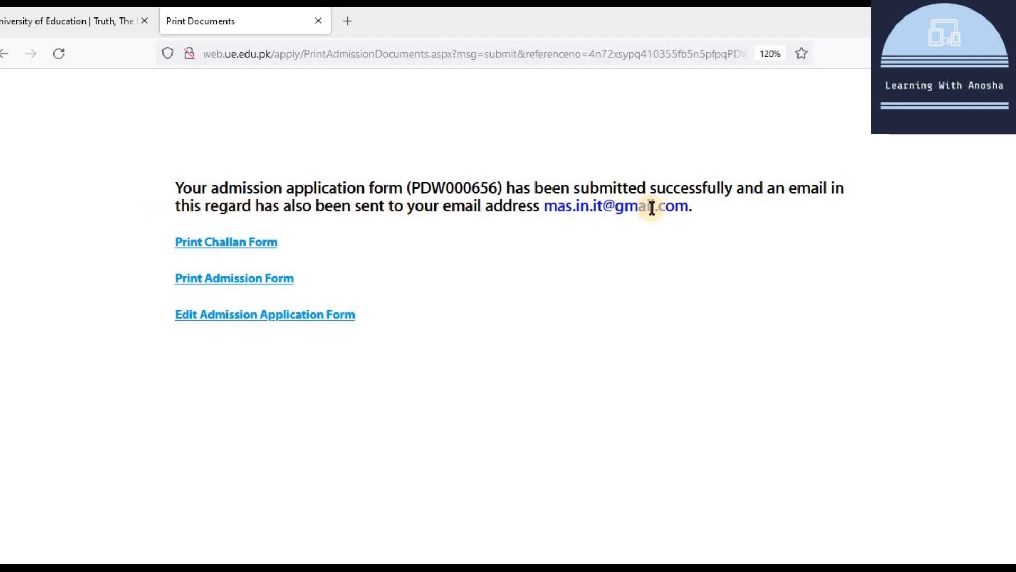
Step: Open the four-copy fee challan (Rs. 1,000, due 24-Sep-2021) and look it over
left_click(225, 243)
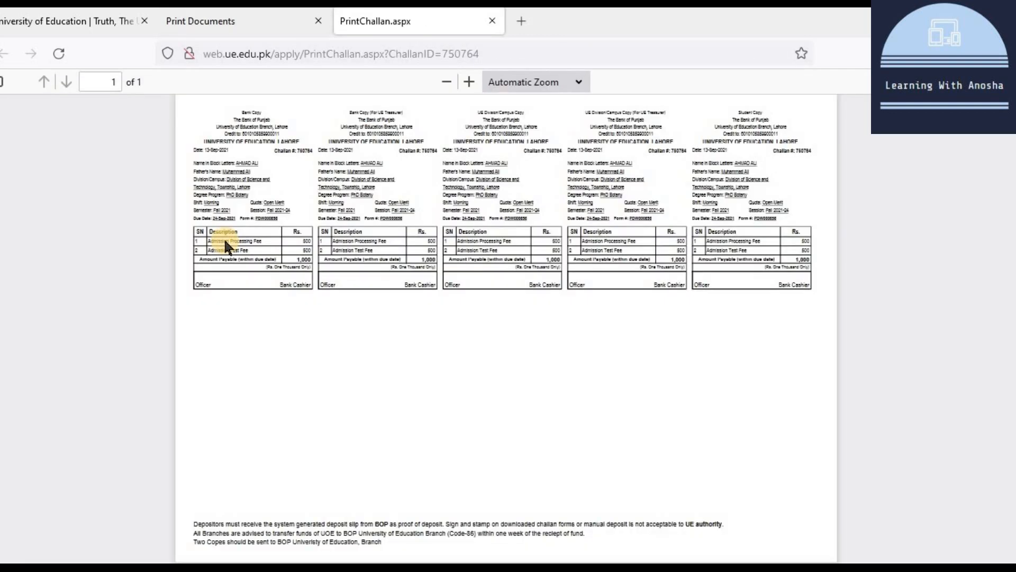
scroll(328, 268, "up", 10)
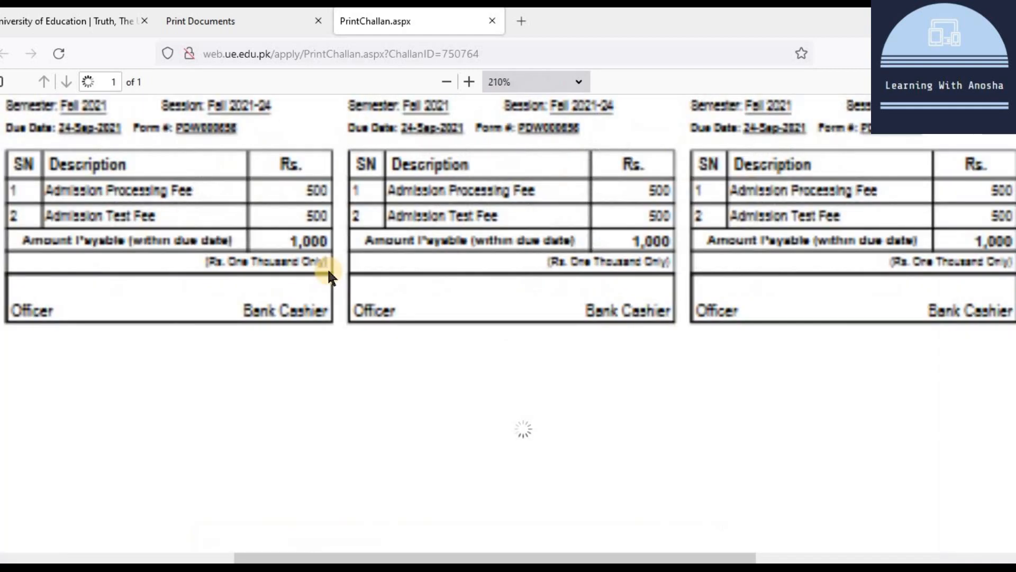
scroll(260, 146, "up", 1)
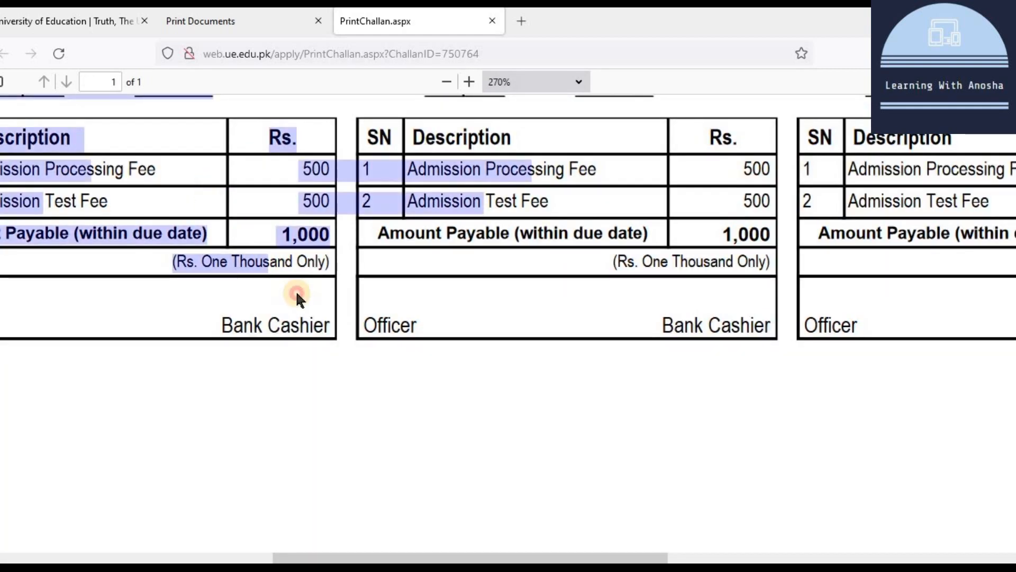
left_click(773, 243)
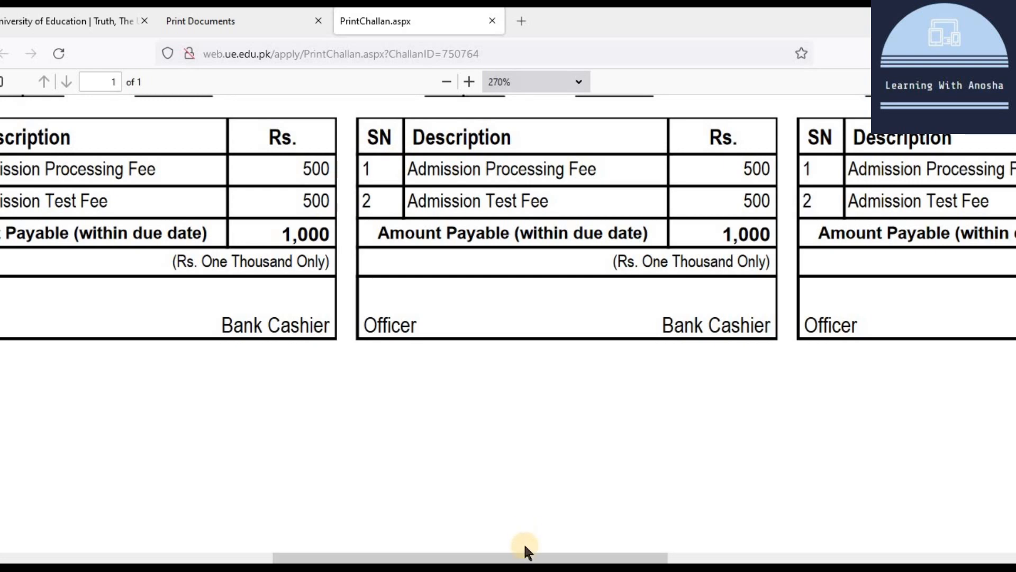
left_click_drag(528, 556, 170, 497)
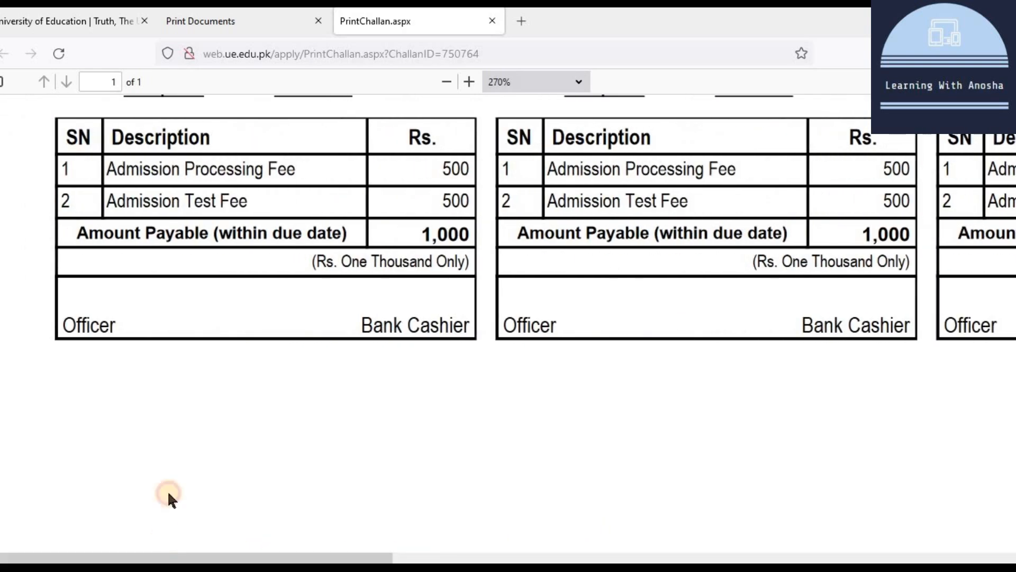
scroll(222, 415, "up", 1)
scroll(224, 412, "up", 5)
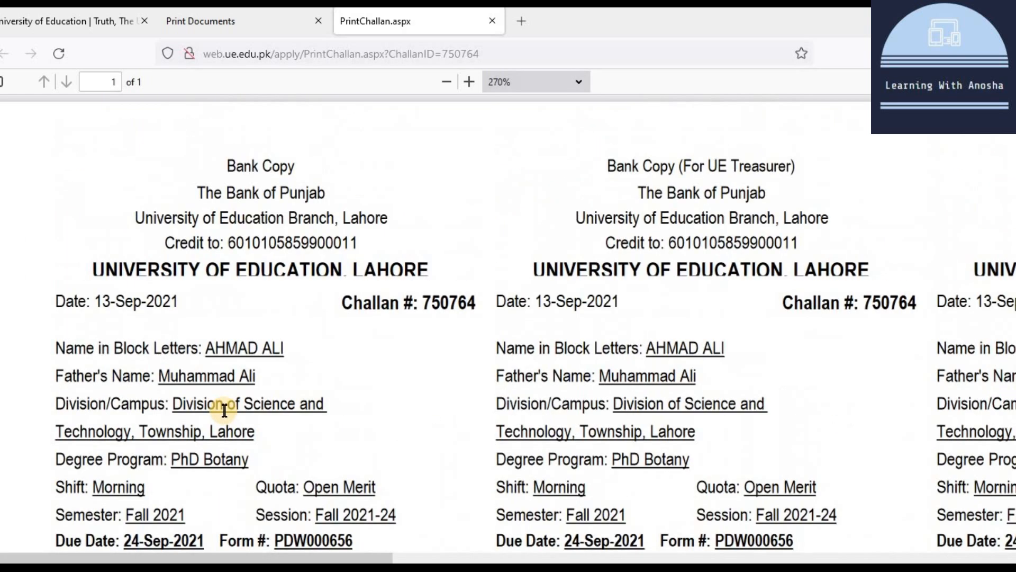
scroll(224, 410, "down", 6)
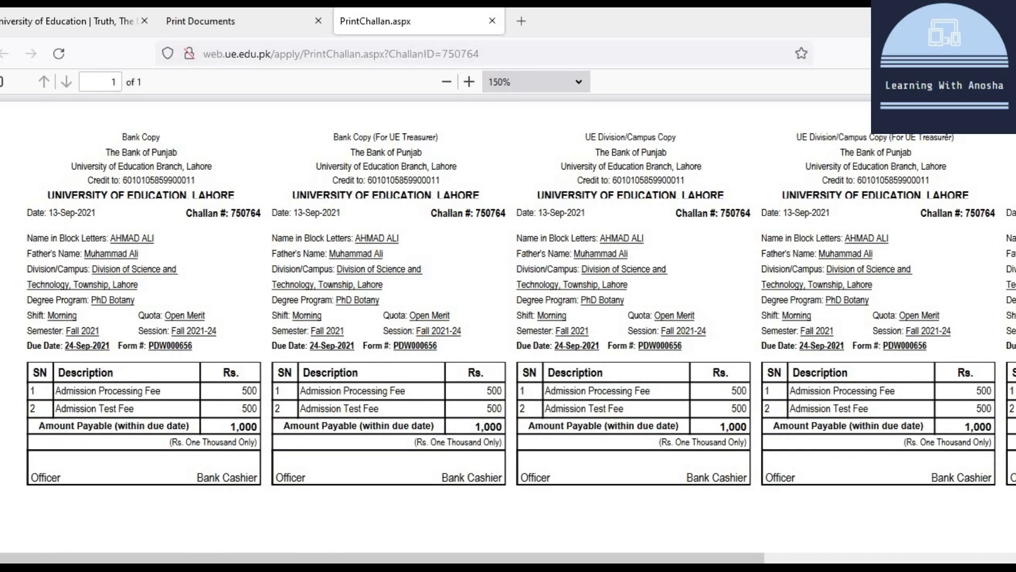
right_click(717, 180)
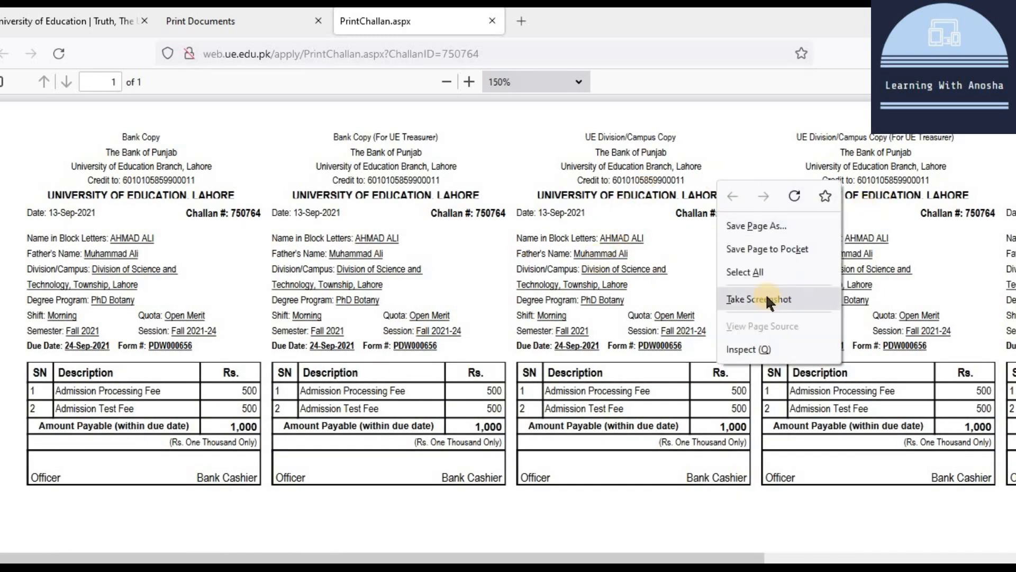
left_click(421, 334)
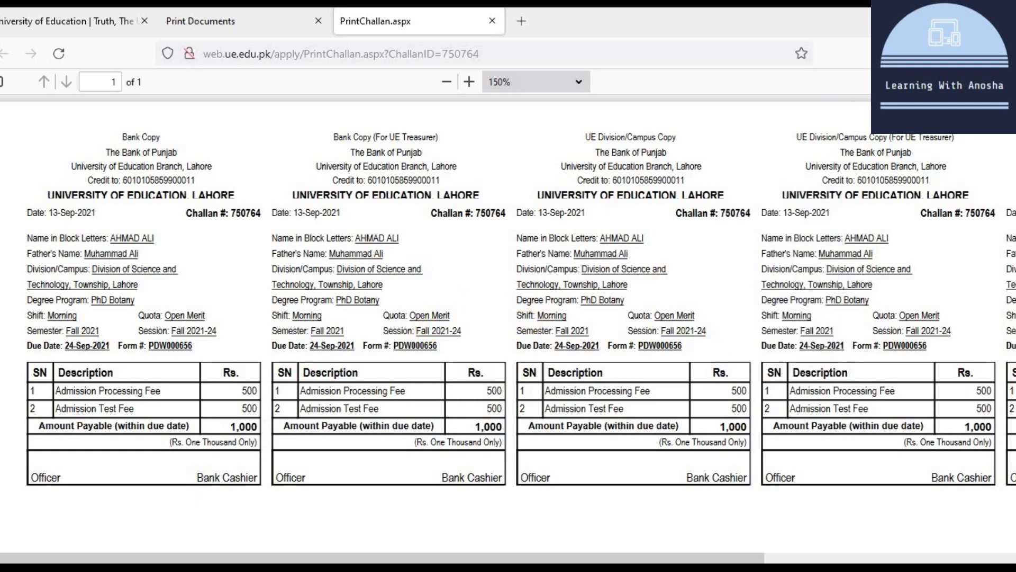
Step: Save the challan as a PDF file and go back to the Print Documents page
left_click(963, 82)
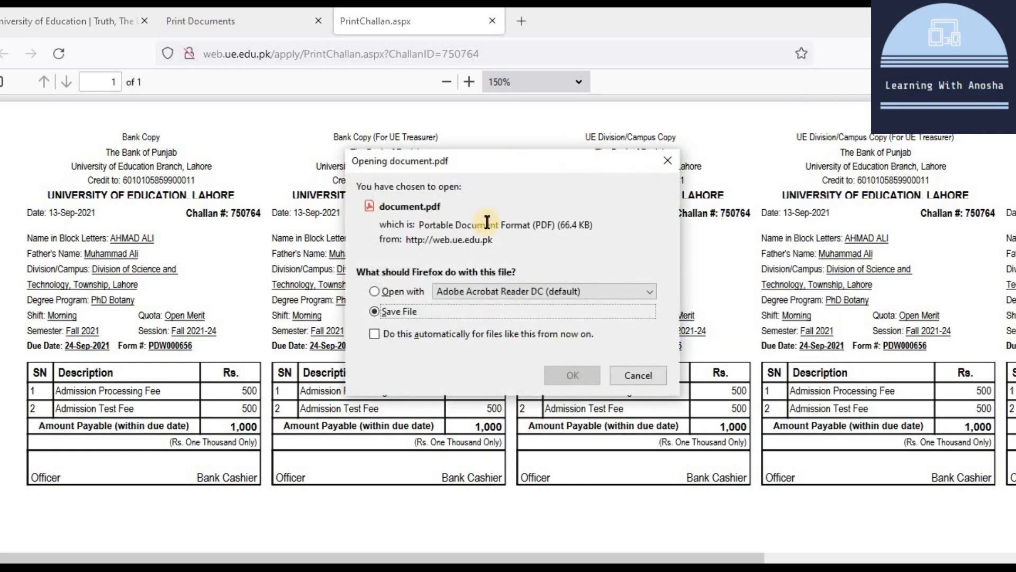
left_click(573, 374)
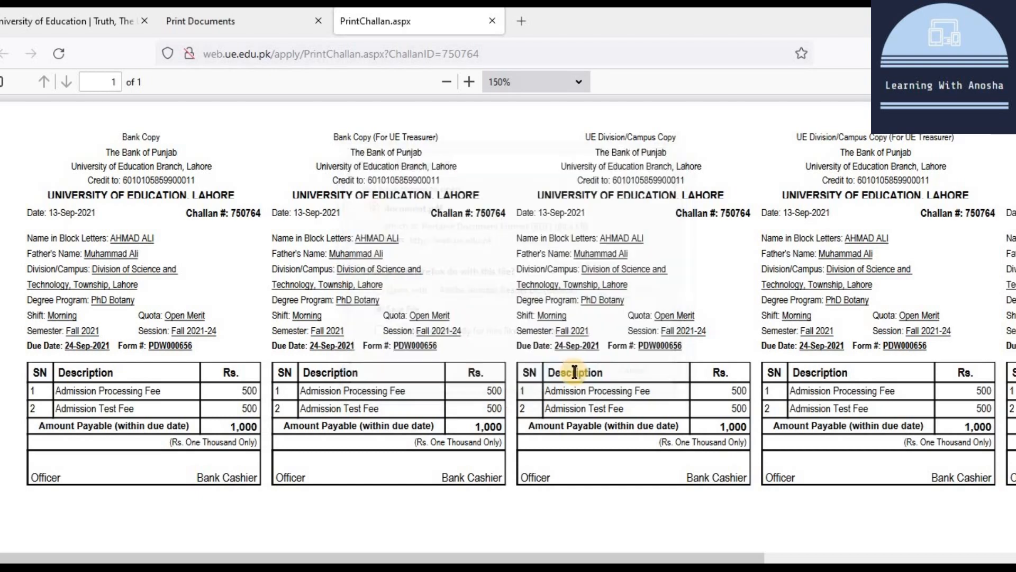
left_click(224, 23)
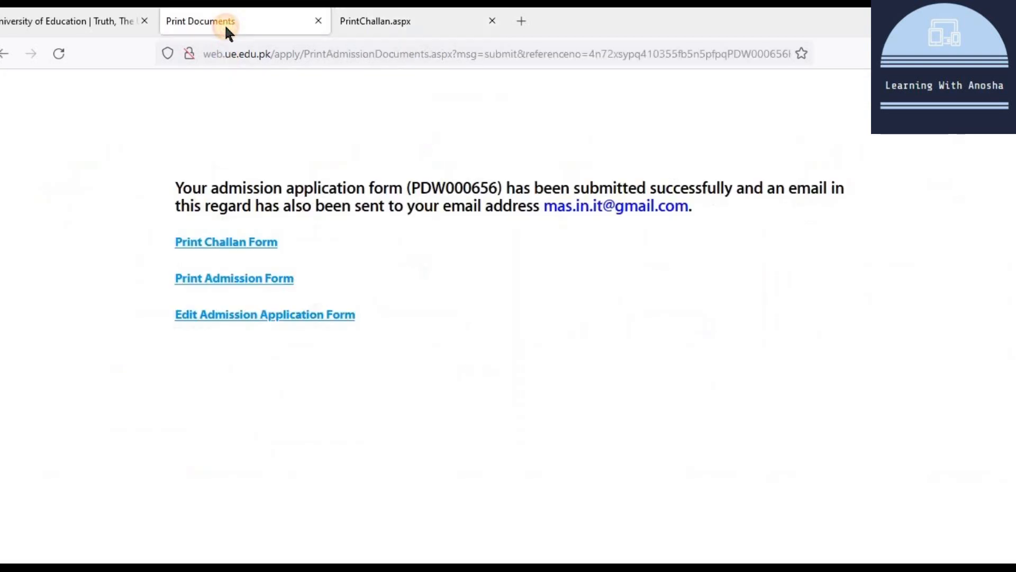
Step: View the printable Fall 2021 PhD admission form in its tab, then return to Print Documents
left_click(236, 278)
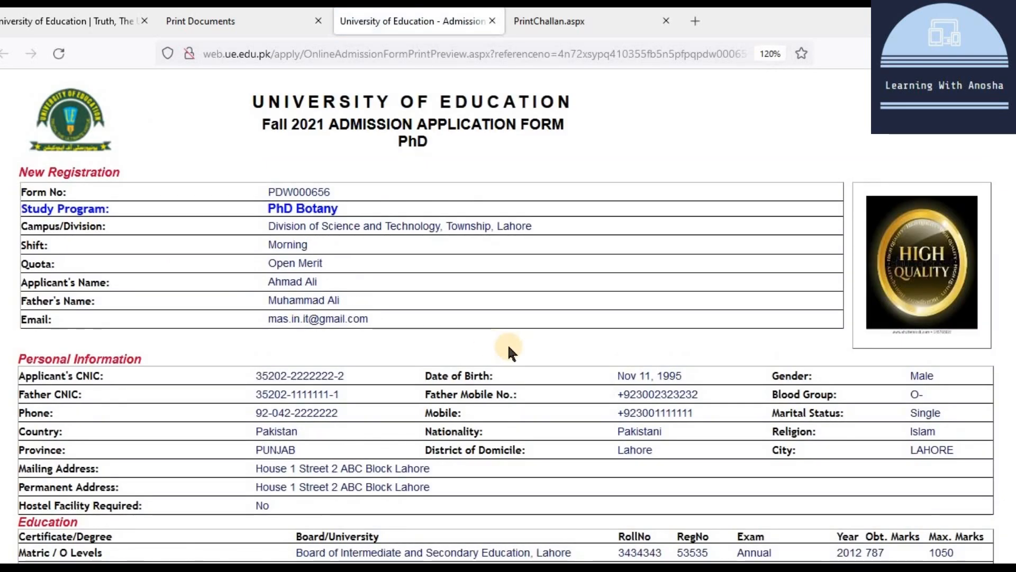
scroll(508, 348, "down", 5)
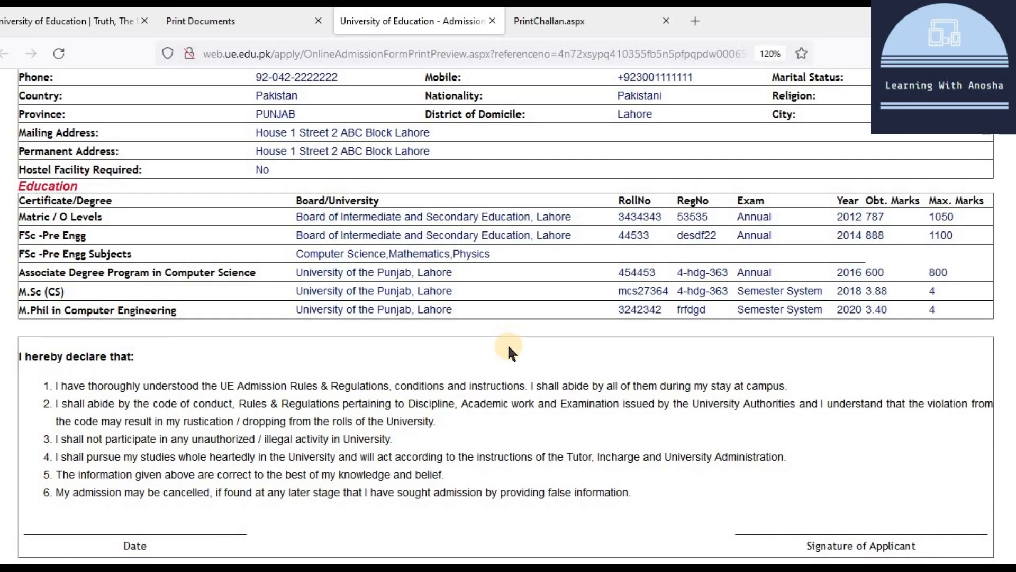
scroll(681, 458, "up", 5)
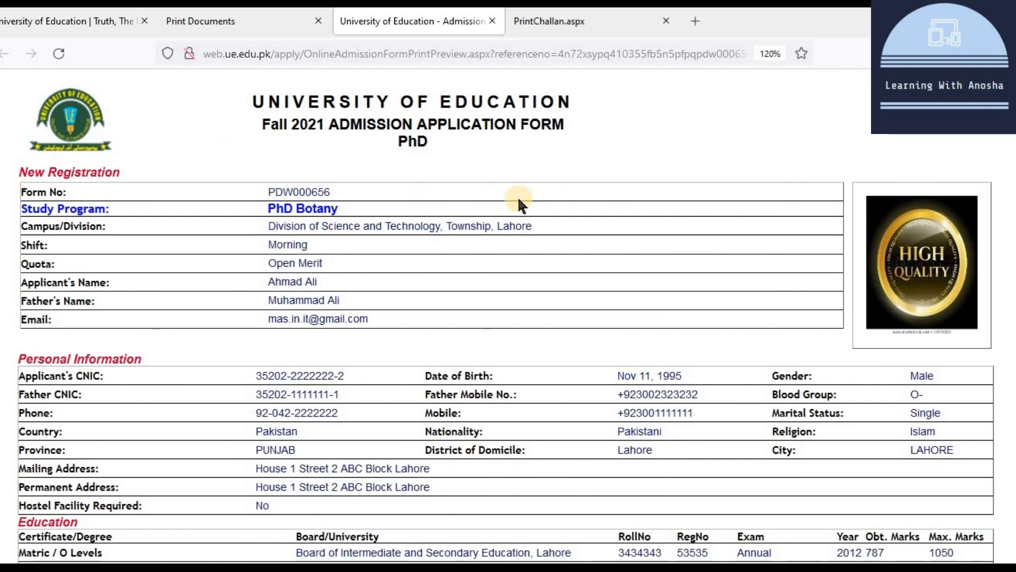
right_click(487, 198)
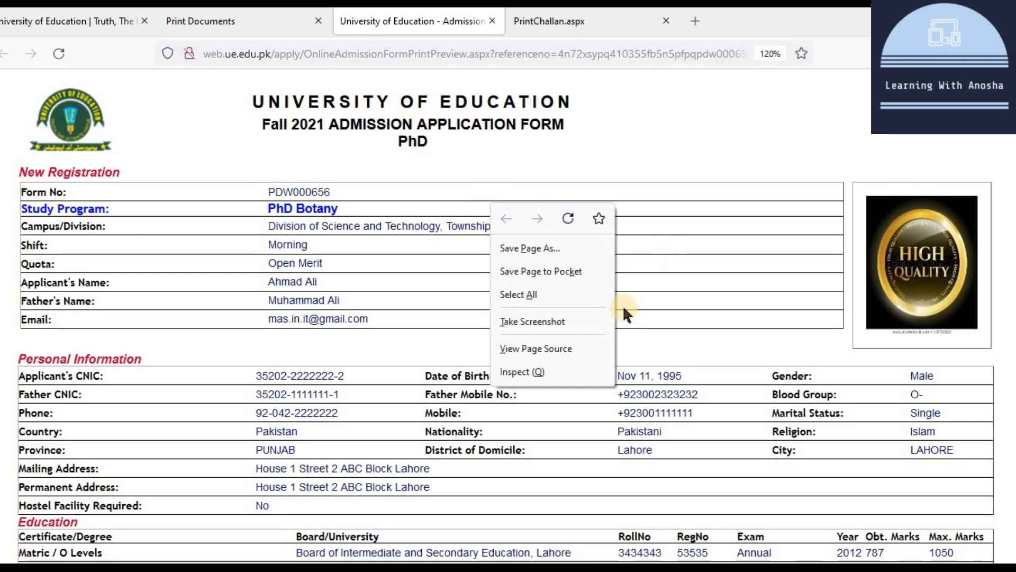
left_click(788, 295)
scroll(519, 254, "down", 6)
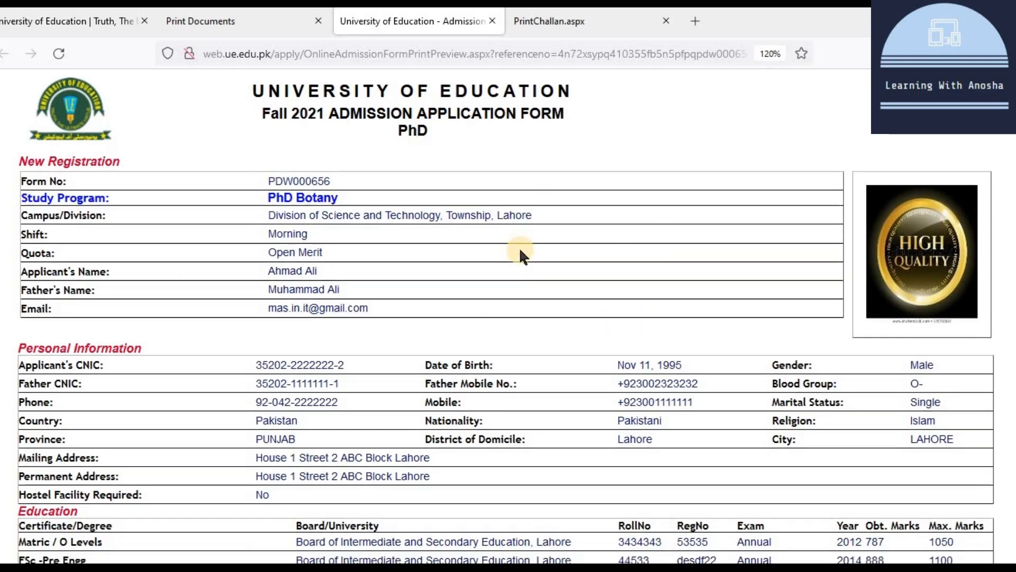
scroll(520, 247, "up", 6)
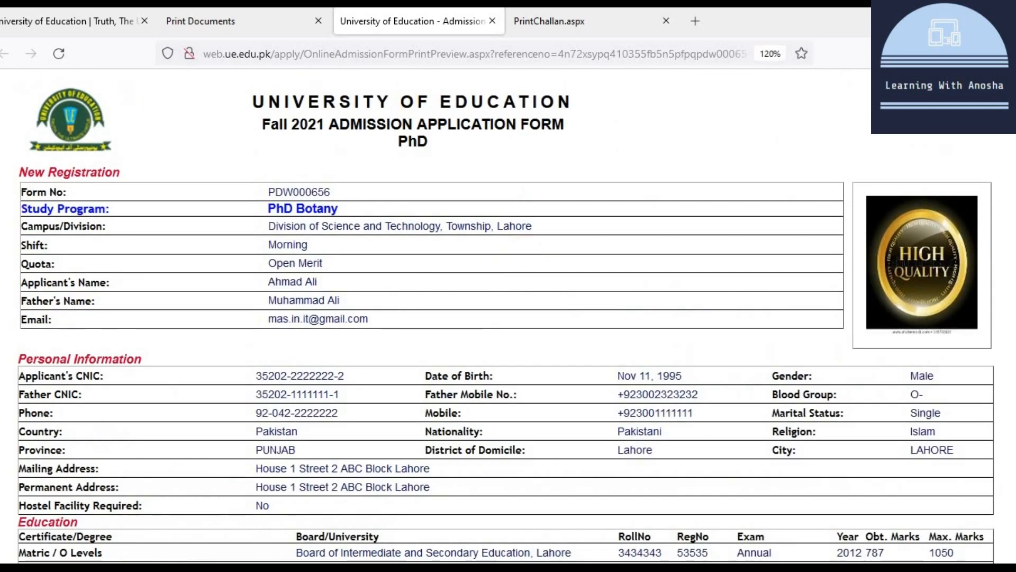
left_click(230, 20)
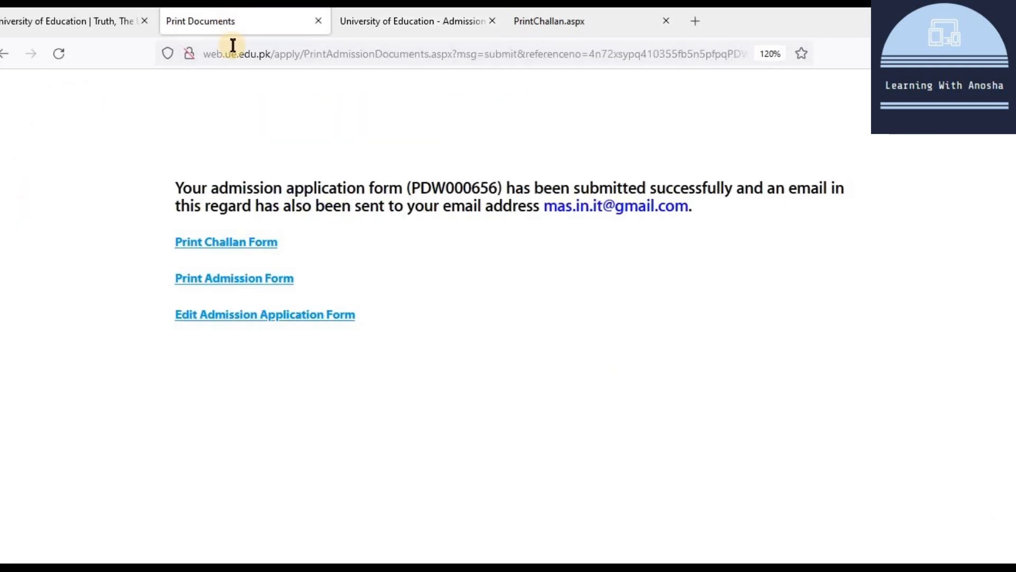
Step: Reopen the PhD Botany application for editing and check Campus/Division and Nature Of Disability, unchanged
left_click(264, 318)
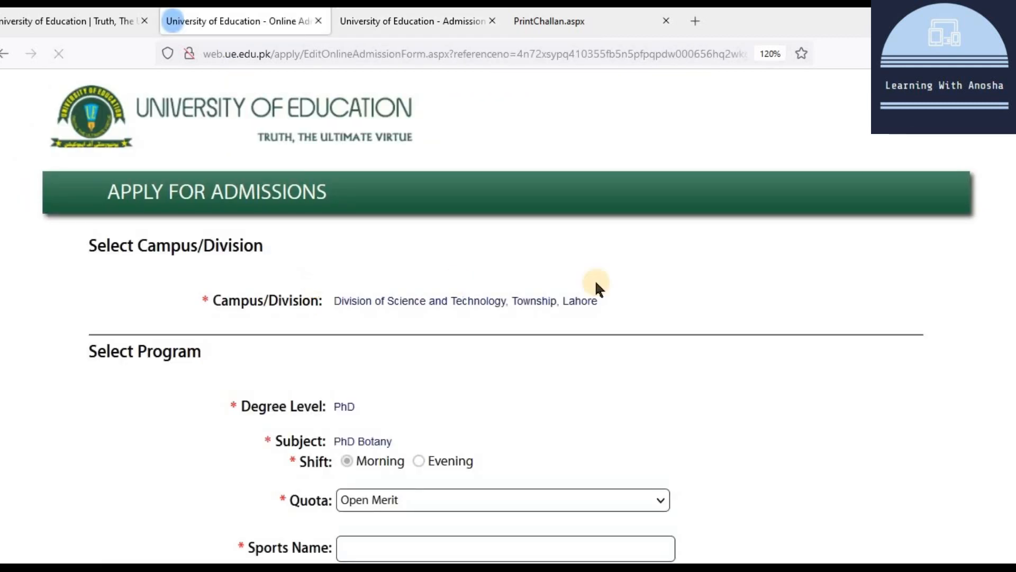
scroll(594, 284, "down", 5)
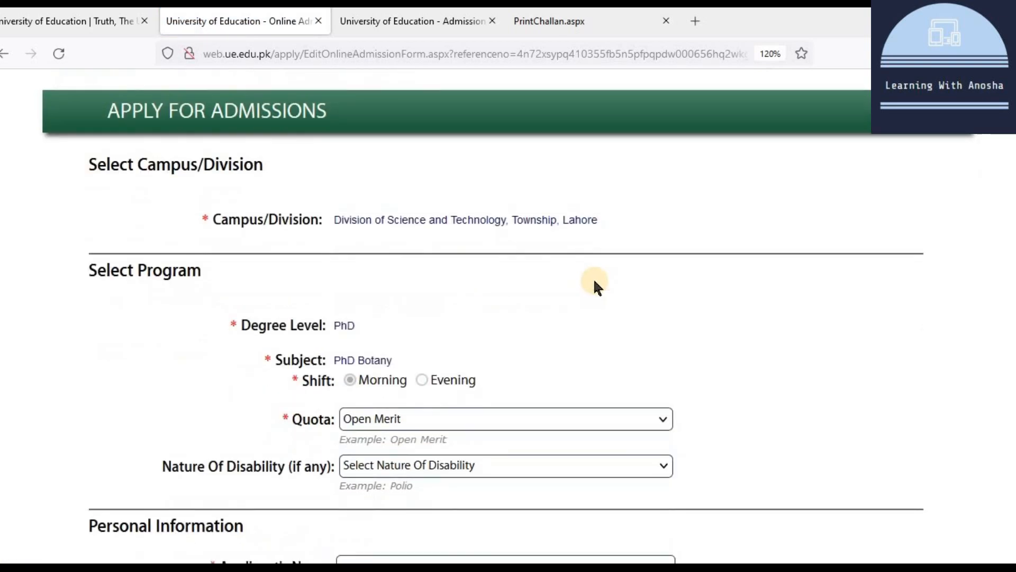
scroll(592, 278, "up", 4)
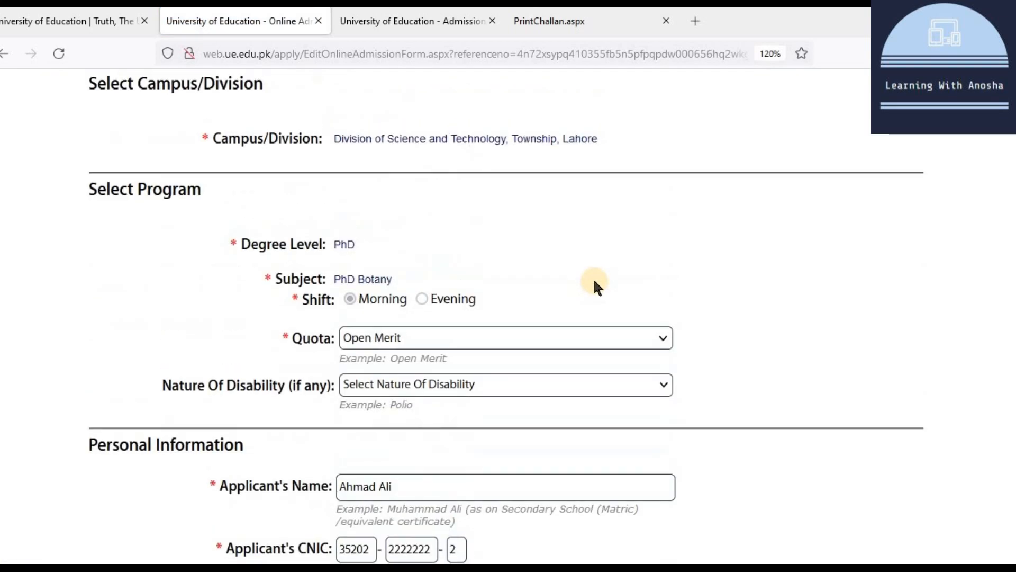
left_click_drag(334, 219, 604, 221)
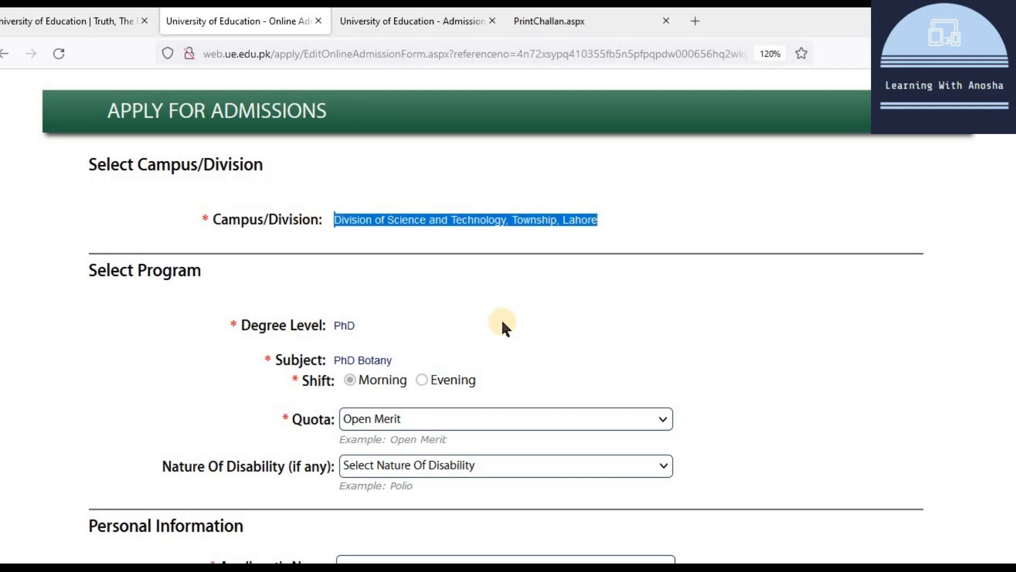
scroll(501, 323, "down", 3)
scroll(445, 265, "down", 1)
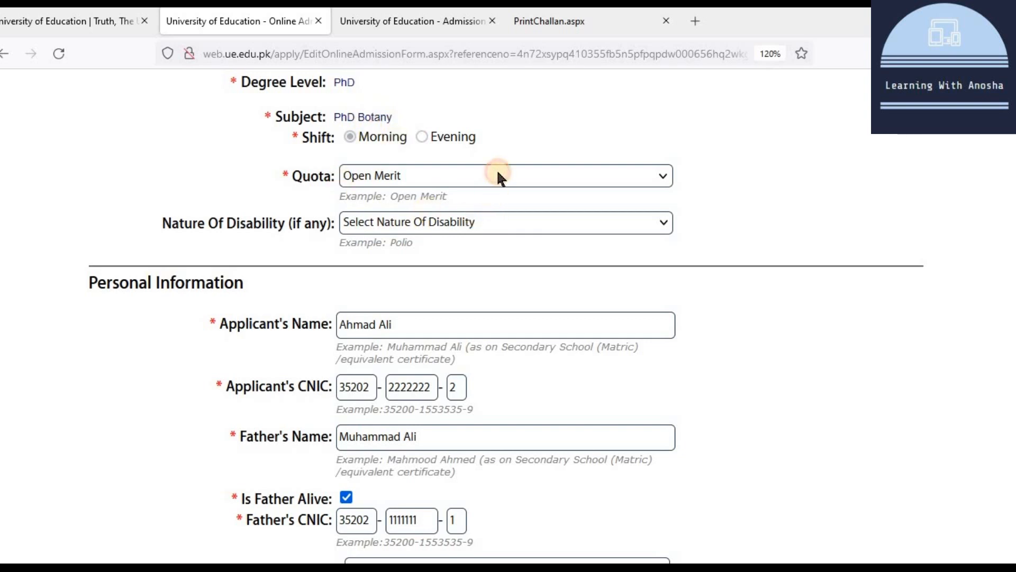
left_click(493, 218)
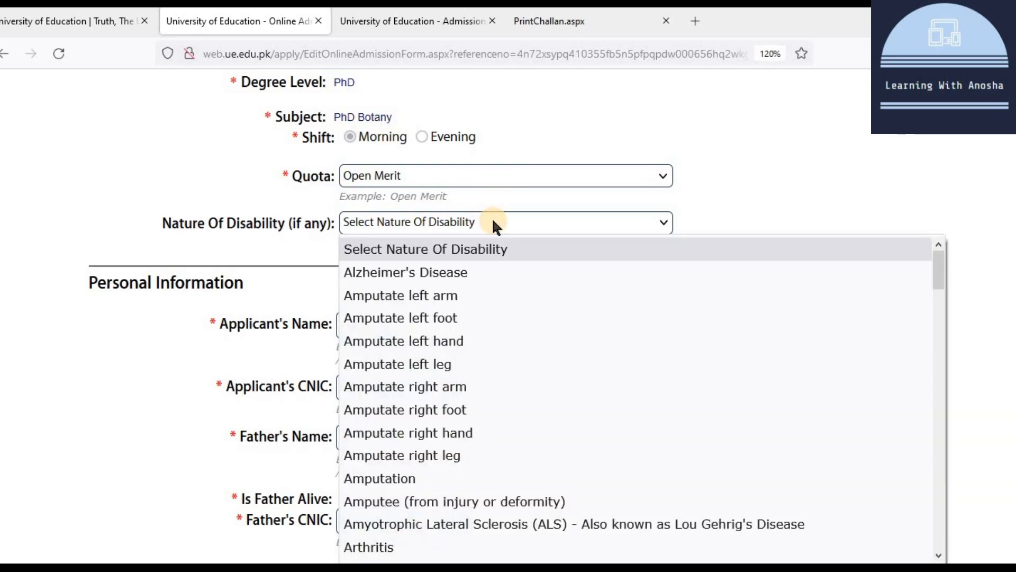
left_click(493, 218)
Step: Review the postal and permanent addresses and the applicant picture, cancelling the Browse dialog
scroll(447, 247, "down", 3)
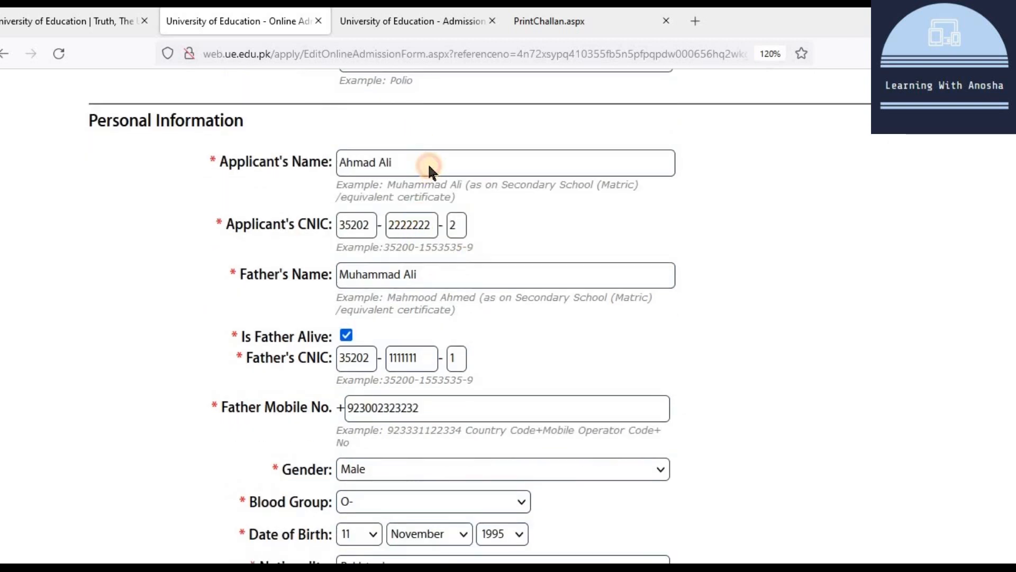
scroll(418, 274, "down", 9)
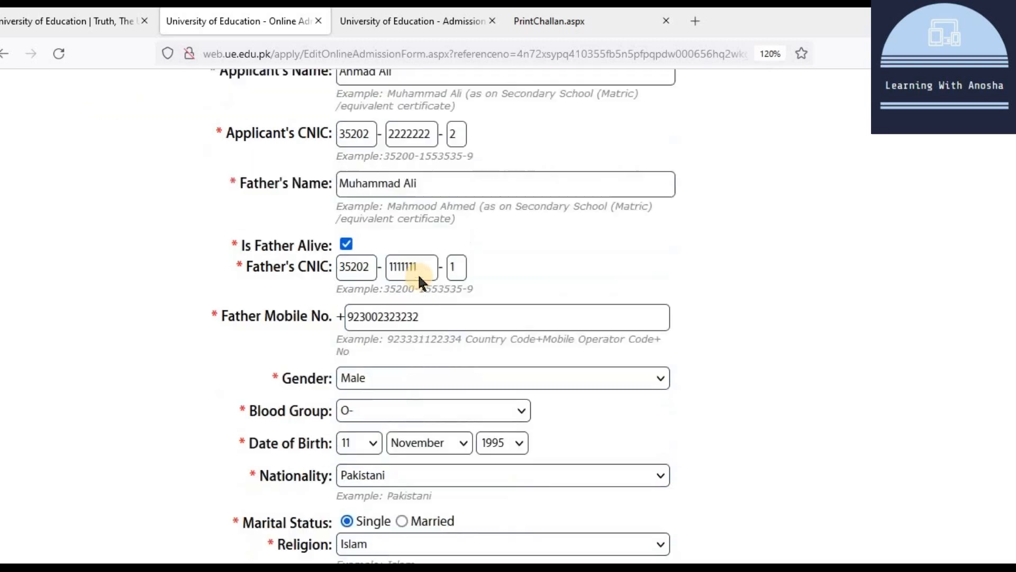
scroll(373, 265, "down", 3)
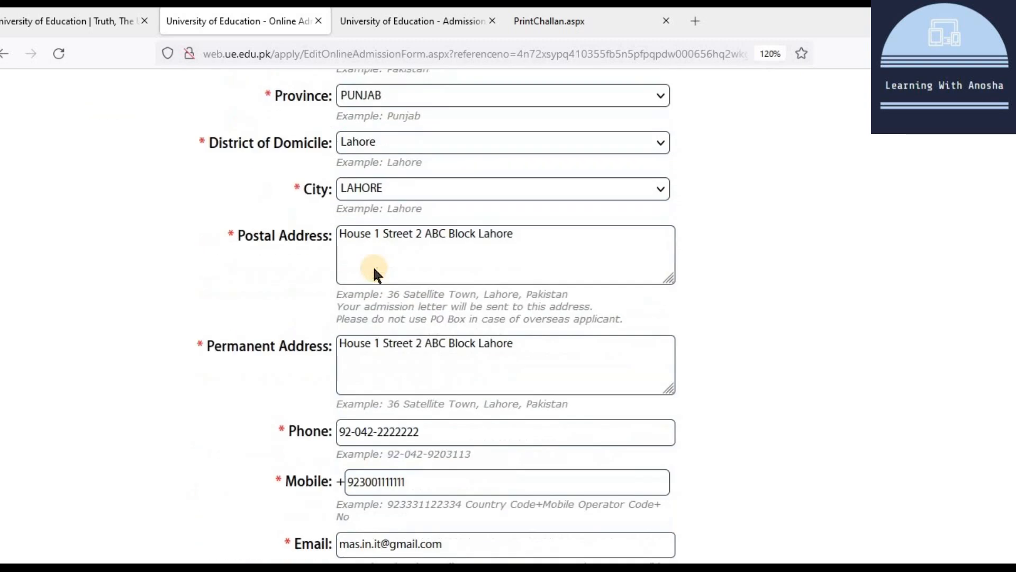
left_click(431, 223)
left_click(488, 359)
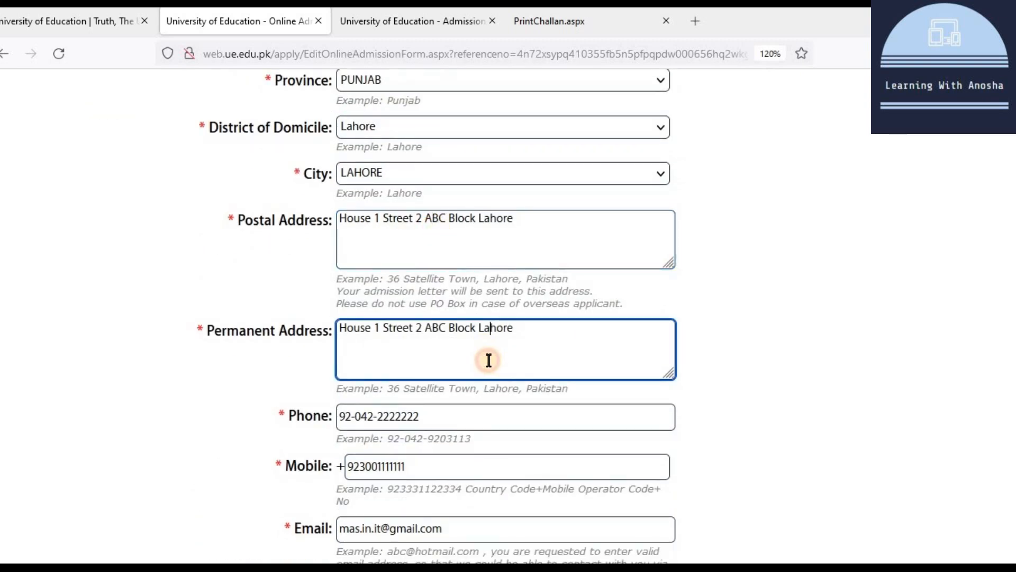
scroll(487, 358, "down", 8)
scroll(487, 353, "down", 3)
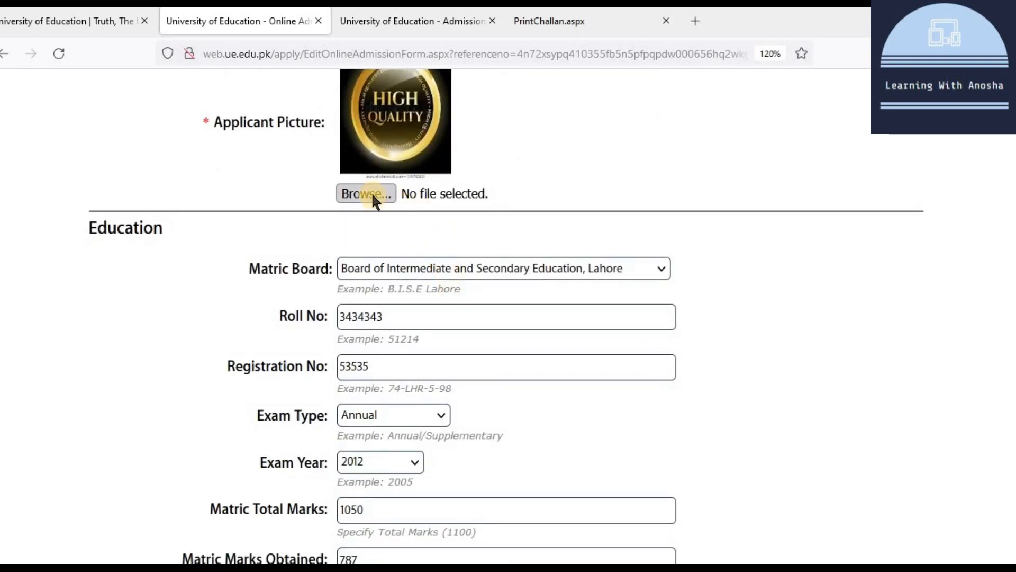
left_click(371, 192)
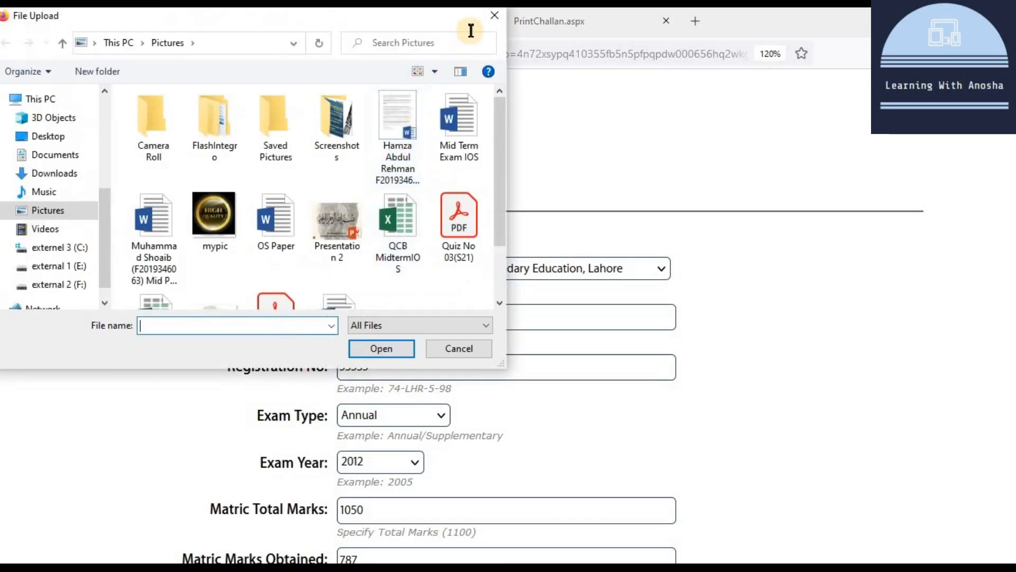
left_click(493, 14)
scroll(484, 247, "down", 8)
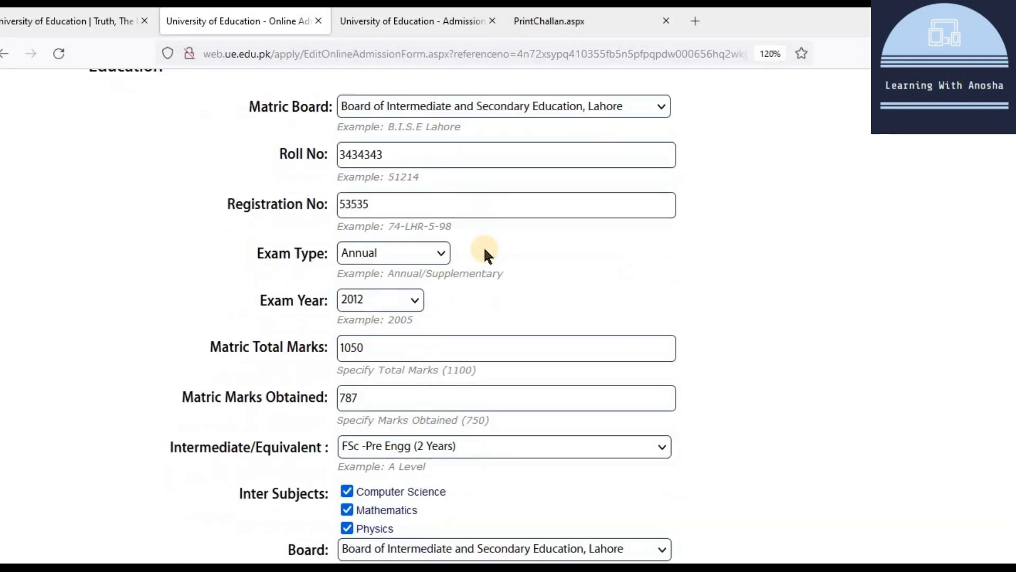
scroll(483, 246, "down", 15)
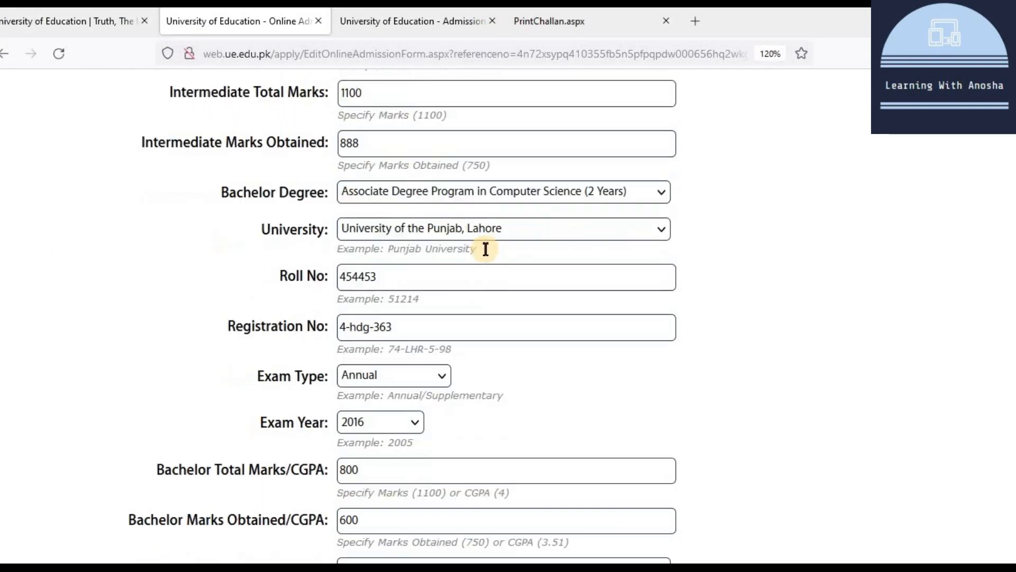
scroll(484, 249, "down", 8)
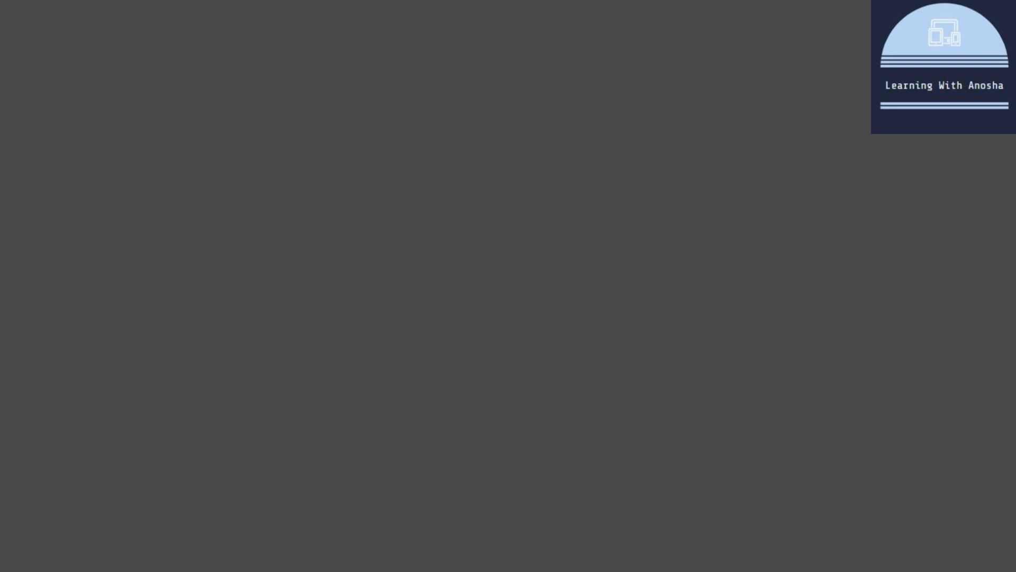